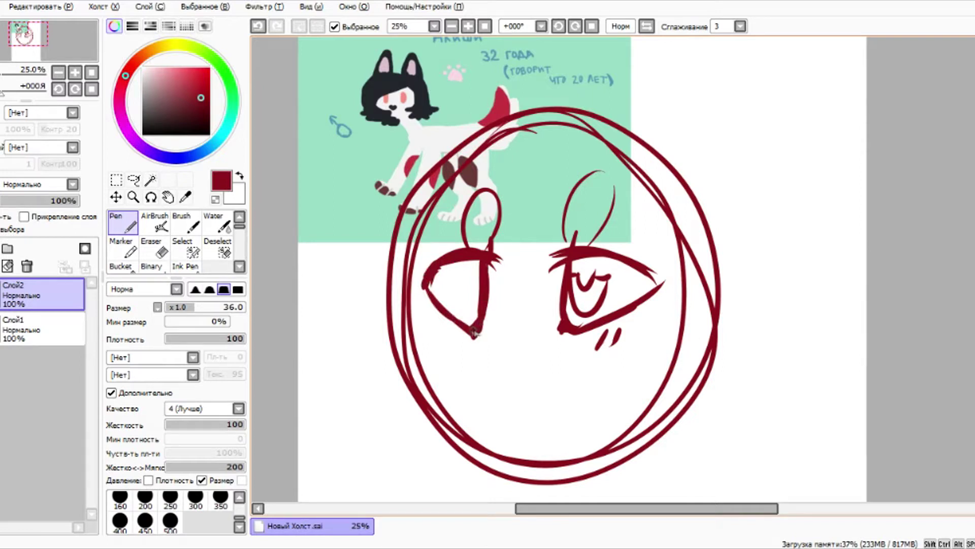
Step: Sketch the left eye's iris details, then add the nose, muzzle dots and mouth in dark red
drag(445, 263, 475, 311)
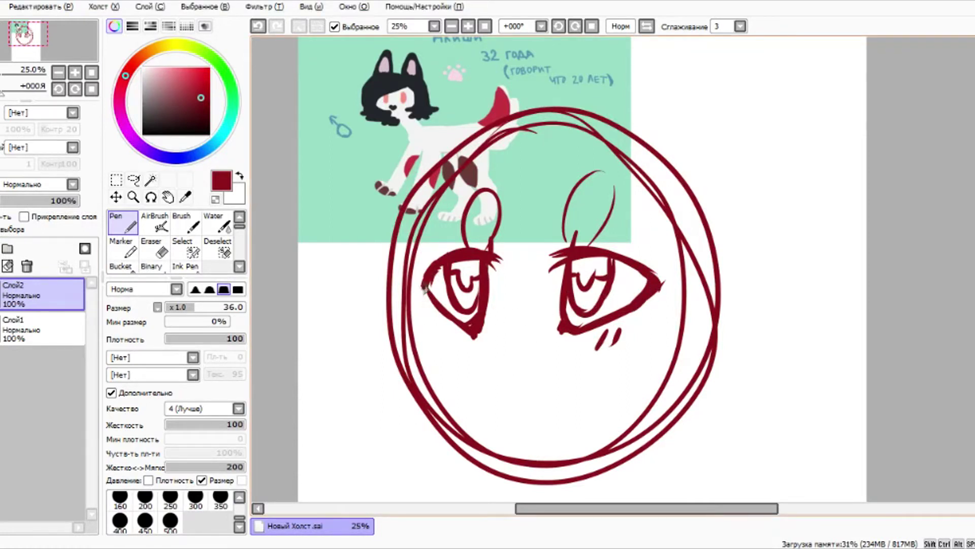
mouse_move(537, 363)
mouse_down()
mouse_move(477, 359)
mouse_move(518, 393)
mouse_move(508, 376)
mouse_up()
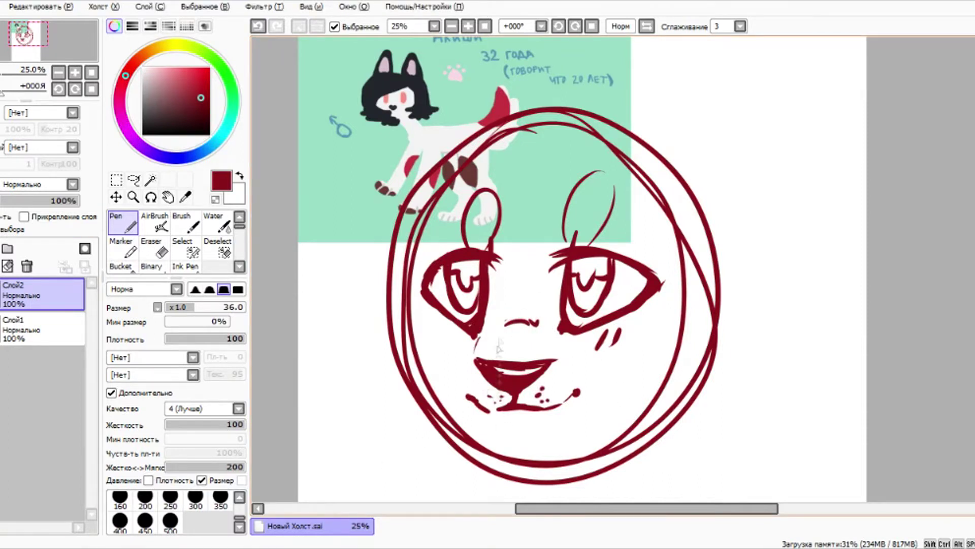
drag(574, 508, 604, 508)
click(161, 249)
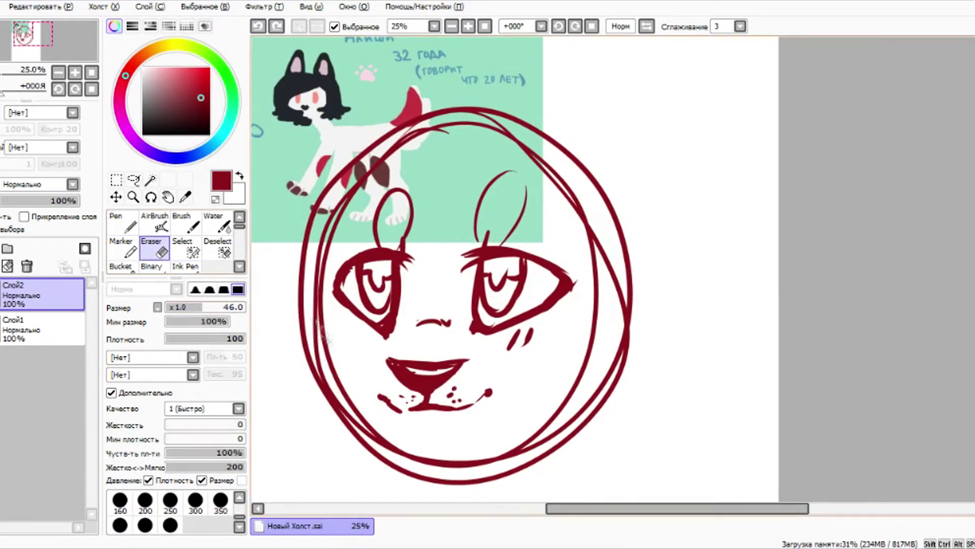
Step: Sketch the large pointed ear on the head's right side in bright red, with an inner contour and jagged fur
click(209, 73)
click(122, 222)
drag(314, 305, 376, 426)
click(258, 26)
mouse_move(522, 146)
mouse_down()
mouse_move(628, 254)
mouse_move(648, 90)
mouse_up()
click(258, 26)
mouse_move(537, 176)
mouse_down()
mouse_move(633, 235)
mouse_move(615, 267)
mouse_up()
drag(641, 90, 689, 231)
click(258, 26)
mouse_move(644, 89)
mouse_down()
mouse_move(671, 211)
mouse_move(612, 353)
mouse_up()
drag(620, 251, 597, 297)
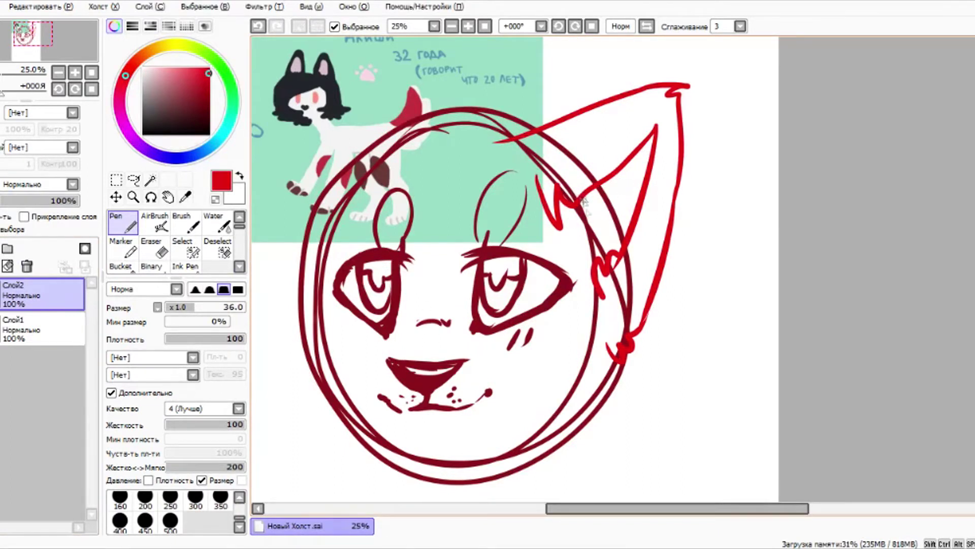
Step: Change the pen colour to a vivid purple for the hair sketch
click(192, 120)
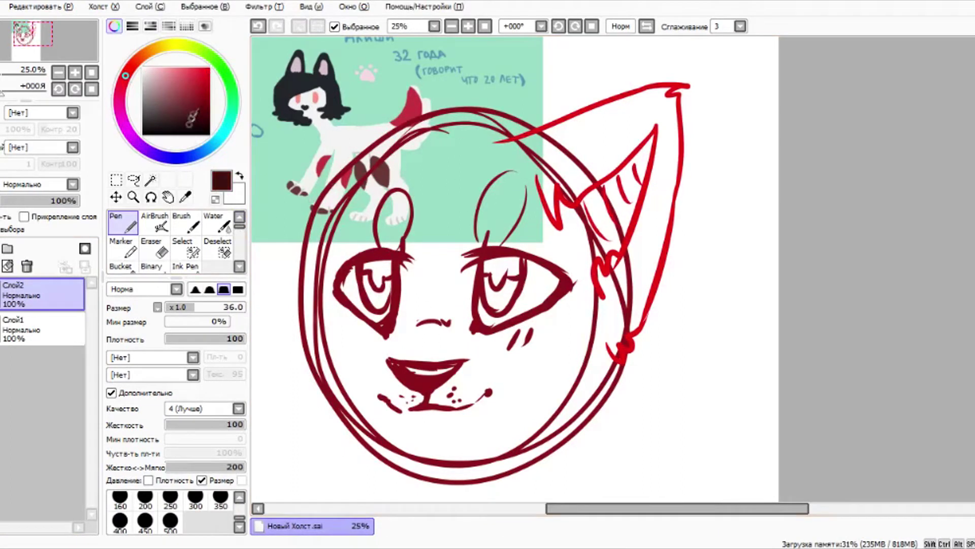
click(124, 123)
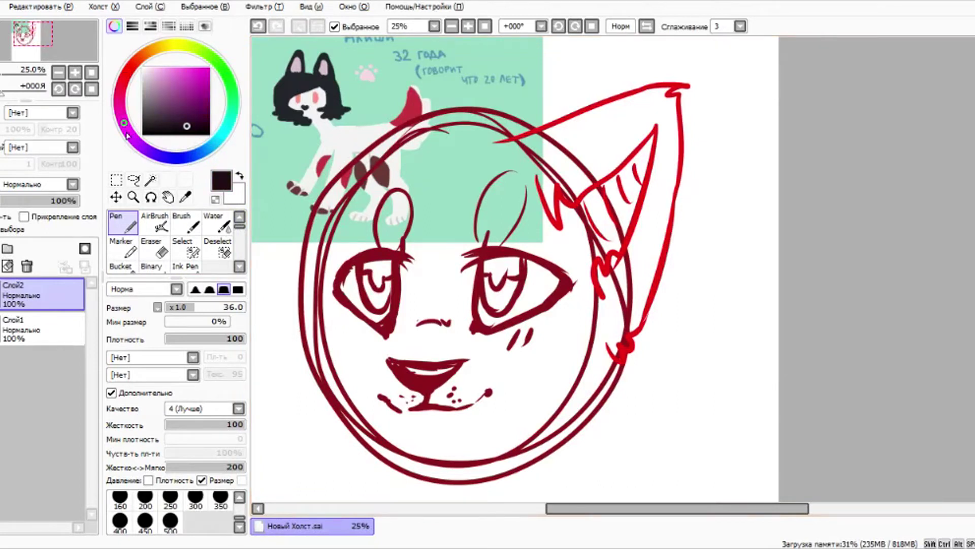
click(197, 91)
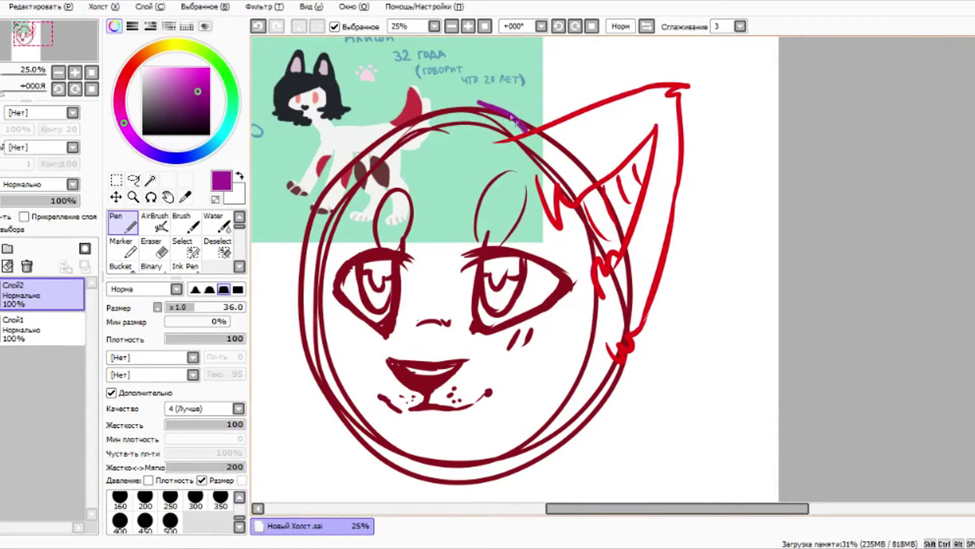
mouse_move(442, 102)
mouse_down()
mouse_move(325, 146)
mouse_move(299, 305)
mouse_up()
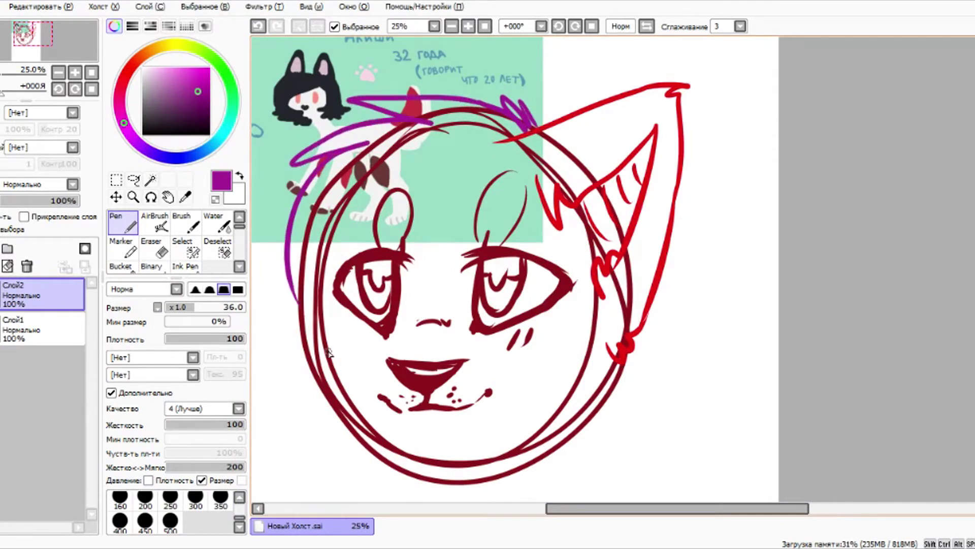
drag(516, 249, 350, 289)
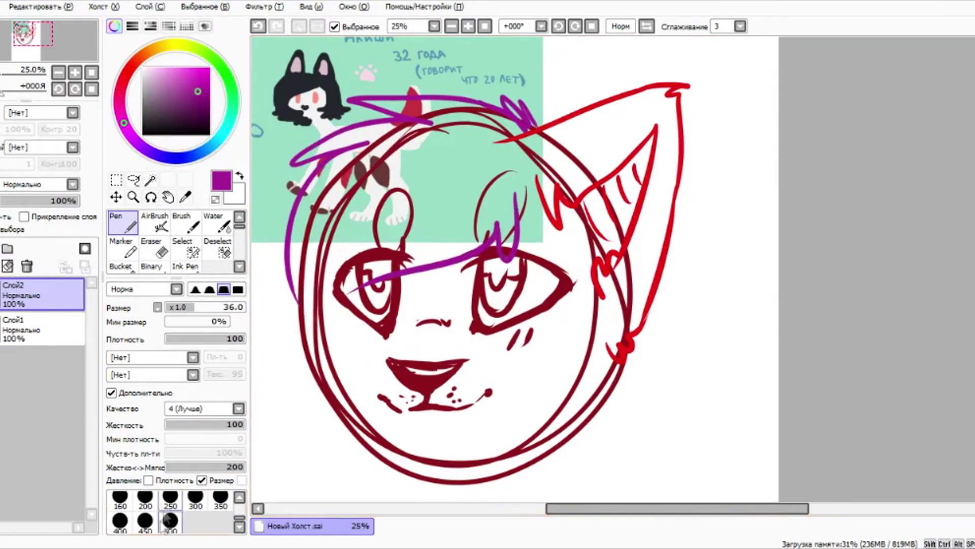
click(258, 26)
click(258, 26)
click(258, 26)
Step: Sketch the right-hand hair lock with jagged ends and the fringe above the eyes in purple
drag(528, 225, 515, 467)
scroll(526, 462, down, 1)
mouse_move(623, 223)
mouse_down()
mouse_move(599, 325)
mouse_move(533, 329)
mouse_up()
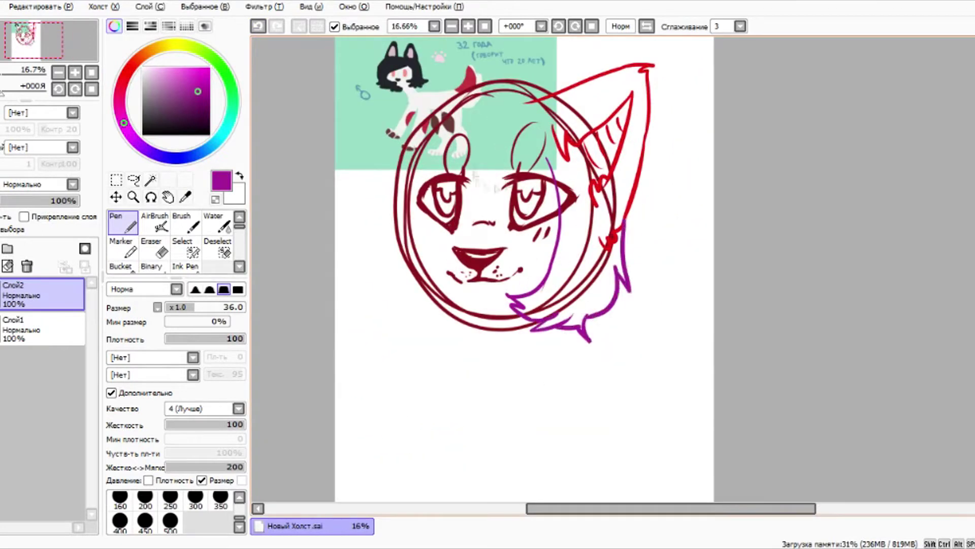
drag(523, 141, 472, 171)
mouse_move(478, 170)
mouse_down()
mouse_move(438, 284)
mouse_move(421, 244)
mouse_move(456, 315)
mouse_up()
key(ctrl+z)
Step: Sketch the tuft on the crown and the long hair lock framing the face's left side in purple
drag(508, 72, 538, 94)
mouse_move(523, 83)
mouse_down()
mouse_move(423, 99)
mouse_move(378, 188)
mouse_move(393, 276)
mouse_move(421, 330)
mouse_up()
click(258, 25)
click(258, 26)
drag(389, 248, 395, 276)
key(ctrl+z)
mouse_move(429, 113)
mouse_down()
mouse_move(386, 186)
mouse_move(401, 330)
mouse_move(485, 336)
mouse_up()
Step: Sketch the upswept second ear at the head's upper left, with short spiky strands at its base
drag(401, 143, 453, 46)
mouse_move(438, 56)
mouse_down()
mouse_move(507, 41)
mouse_move(502, 70)
mouse_up()
drag(424, 86, 442, 102)
drag(431, 72, 401, 138)
drag(446, 66, 458, 87)
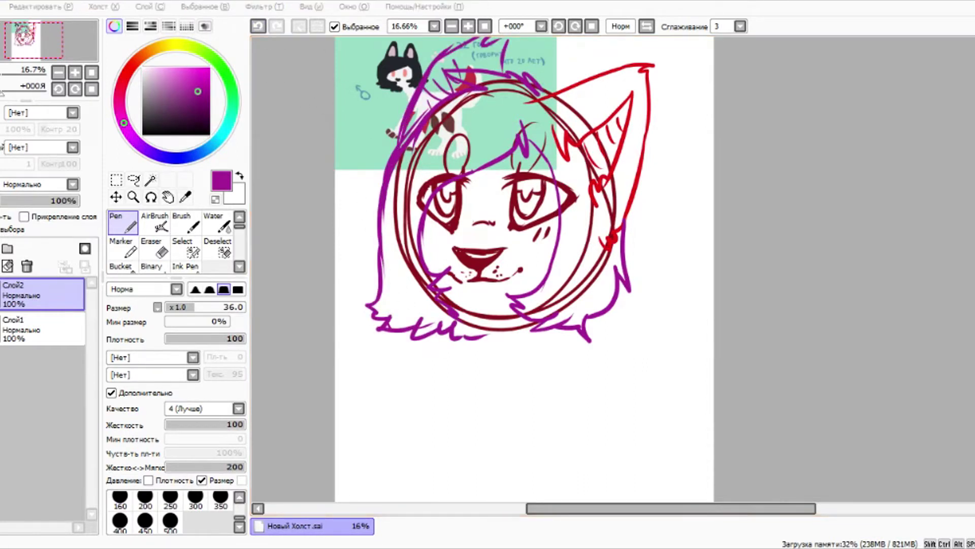
Step: Switch to dark purple and sketch the jagged cheek fur and the jawline inside the head circle
click(186, 119)
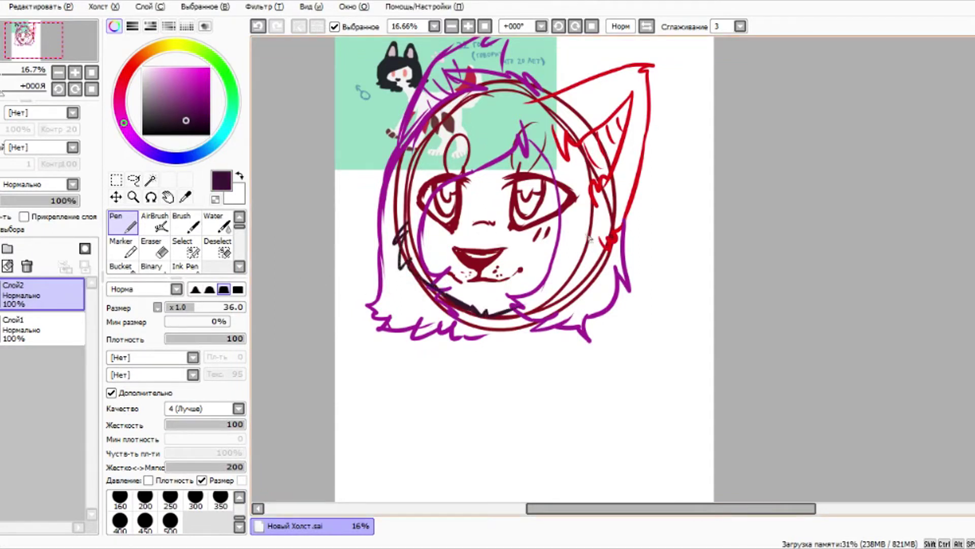
scroll(570, 155, down, 1)
scroll(578, 237, up, 1)
scroll(546, 222, down, 1)
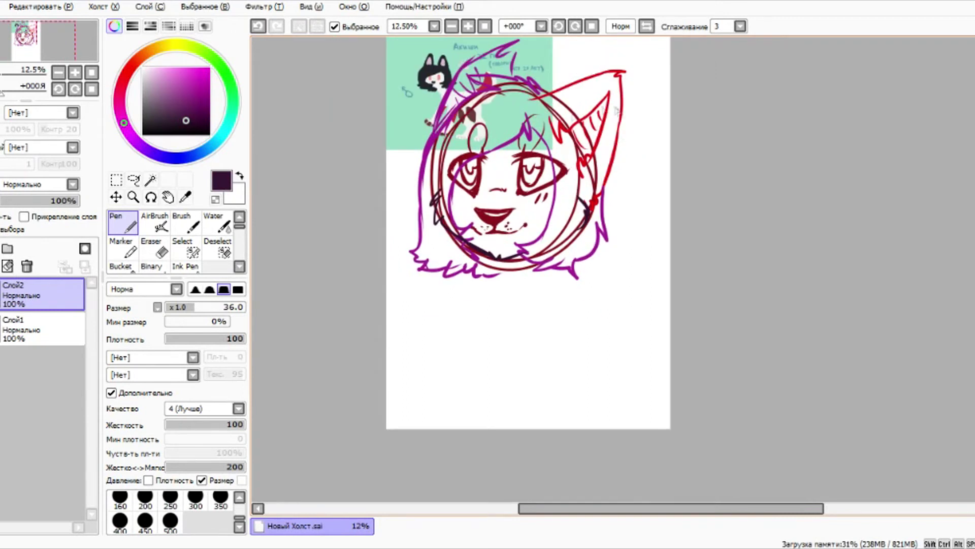
drag(619, 112, 587, 139)
scroll(373, 91, up, 3)
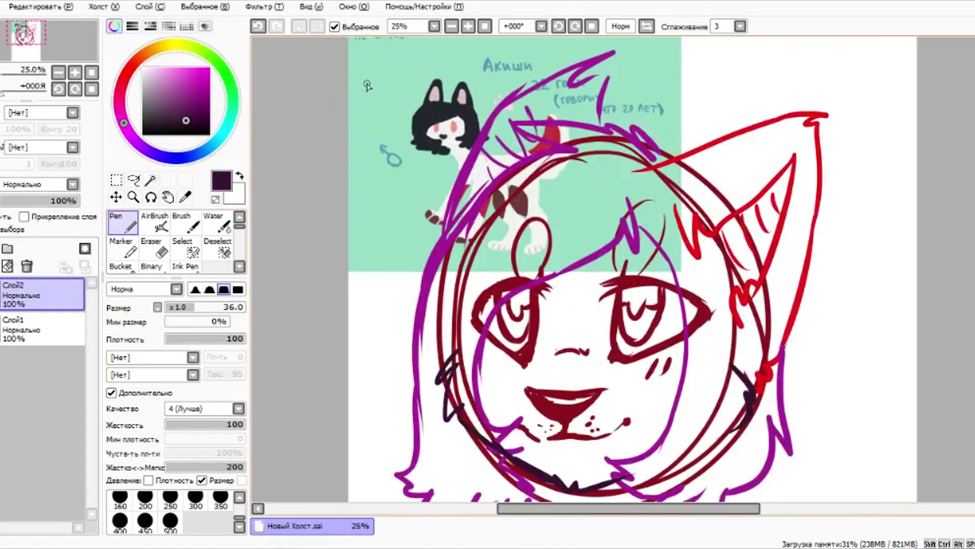
scroll(463, 144, down, 3)
scroll(566, 242, up, 1)
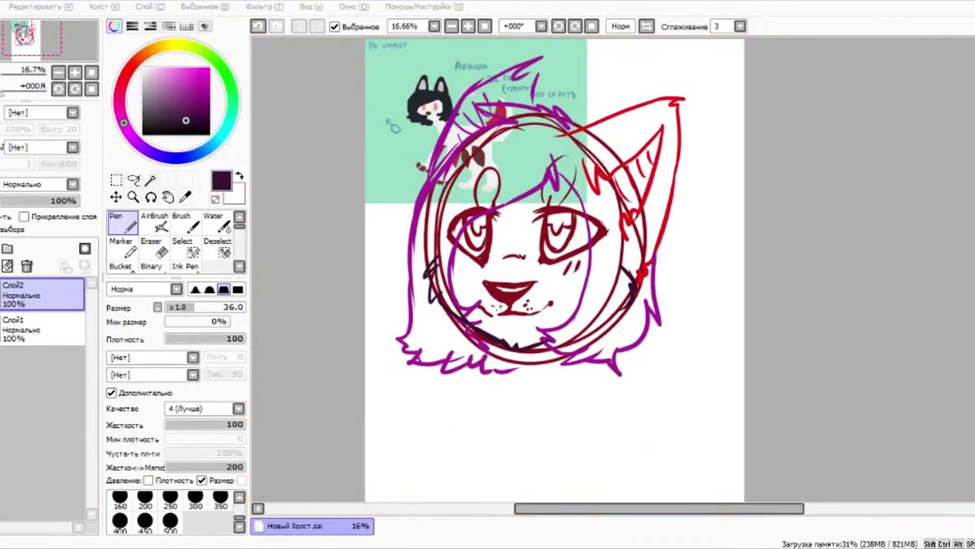
Step: Sketch the neck fur under the hair and the sloping right shoulder line in dark purple
drag(468, 367, 482, 406)
scroll(475, 84, down, 2)
scroll(494, 191, up, 1)
click(257, 26)
mouse_move(443, 213)
mouse_down()
mouse_move(460, 267)
mouse_move(475, 263)
mouse_up()
drag(597, 212, 599, 249)
key(ctrl+z)
key(ctrl+z)
drag(462, 236, 401, 277)
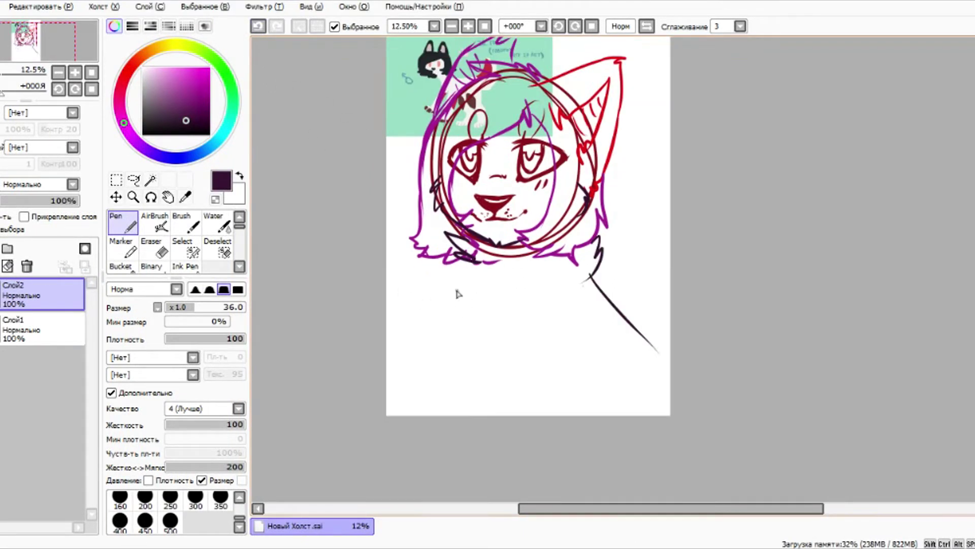
mouse_move(454, 282)
mouse_down()
mouse_move(437, 311)
mouse_move(502, 375)
mouse_up()
key(ctrl+z)
drag(497, 291, 595, 400)
drag(489, 354, 520, 415)
mouse_move(583, 327)
mouse_down()
mouse_move(555, 412)
mouse_move(629, 414)
mouse_up()
mouse_move(426, 279)
mouse_down()
mouse_move(433, 318)
mouse_move(492, 337)
mouse_up()
key(ctrl+z)
key(ctrl+z)
key(ctrl+z)
key(ctrl+z)
key(ctrl+z)
key(ctrl+z)
key(ctrl+z)
key(ctrl+z)
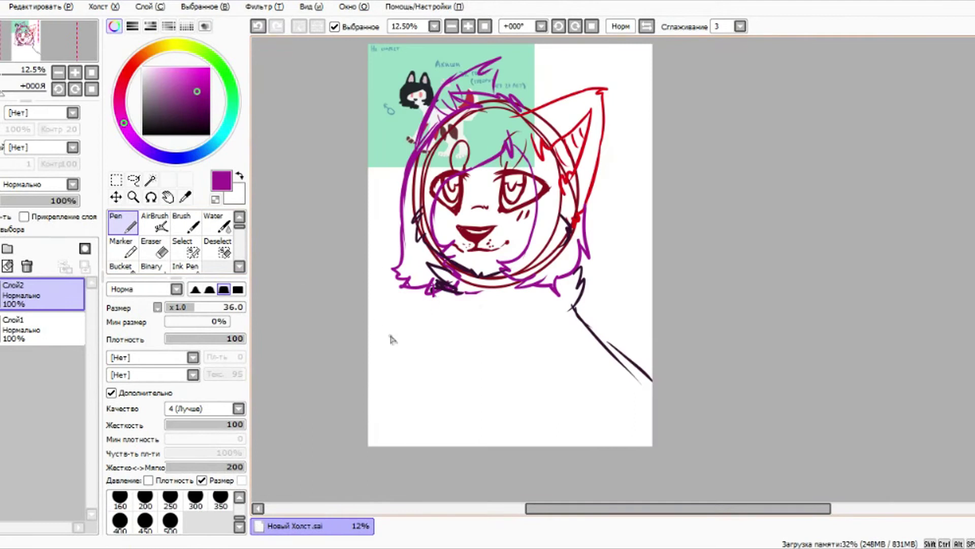
Step: Sketch the bent foreleg with its rounded paw, the elbow curve and the chest fur marks in purple
drag(438, 377, 523, 389)
mouse_move(457, 370)
mouse_down()
mouse_move(480, 515)
mouse_move(542, 400)
mouse_up()
drag(529, 386, 572, 341)
drag(574, 350, 590, 368)
drag(583, 414, 576, 445)
mouse_move(463, 356)
mouse_down()
mouse_move(435, 396)
mouse_move(427, 380)
mouse_up()
drag(496, 325, 510, 338)
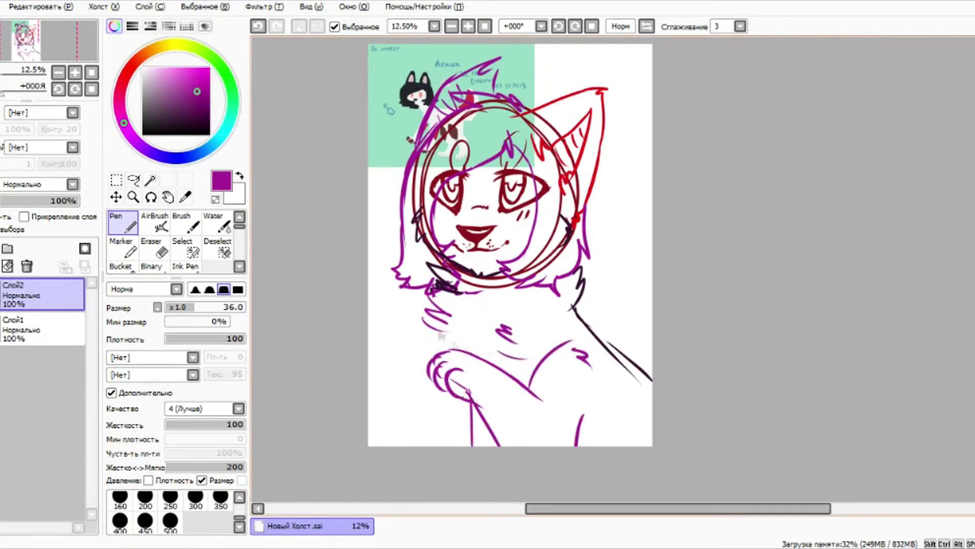
Step: Sketch the second foreleg descending behind the paw and add the short body line near the canvas's lower edge
drag(454, 402, 440, 409)
drag(442, 399, 427, 446)
drag(429, 353, 406, 446)
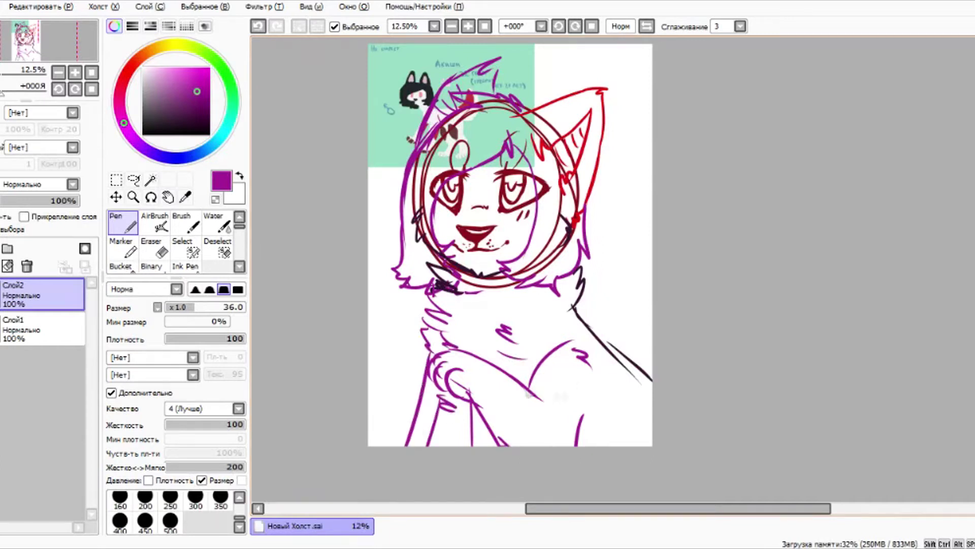
drag(600, 423, 588, 445)
Step: Sketch small stars around the forelegs in the drawing's lower-left corner using dark purple and brush size 41
click(184, 114)
drag(209, 307, 203, 307)
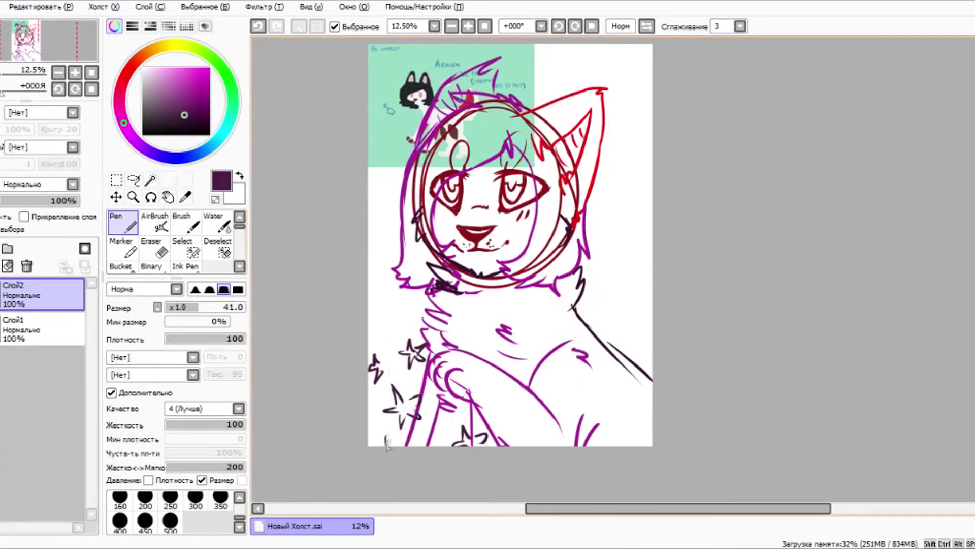
scroll(391, 436, up, 1)
scroll(481, 157, down, 2)
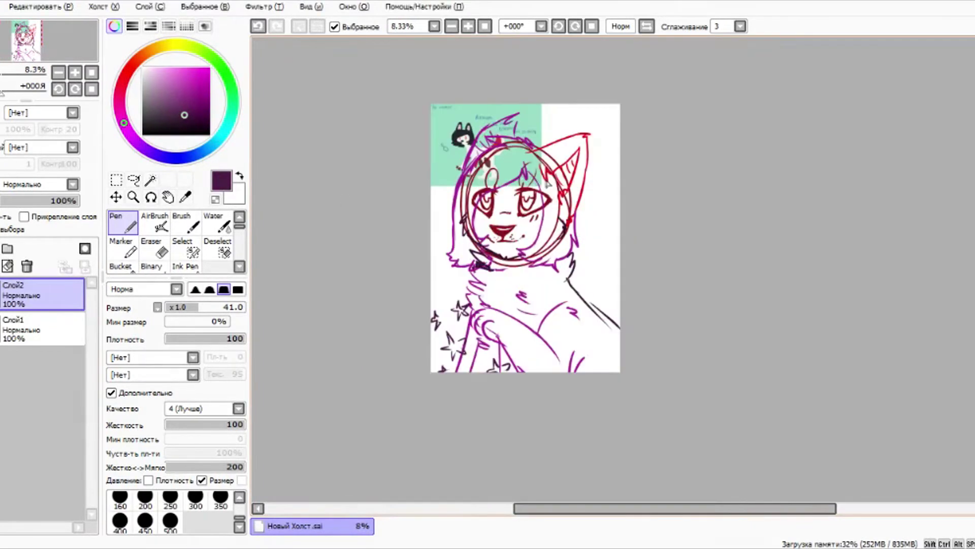
Step: Create a new layer above the sketch and set the pen colour to black
scroll(541, 178, up, 2)
click(1, 248)
drag(172, 114, 148, 134)
click(143, 134)
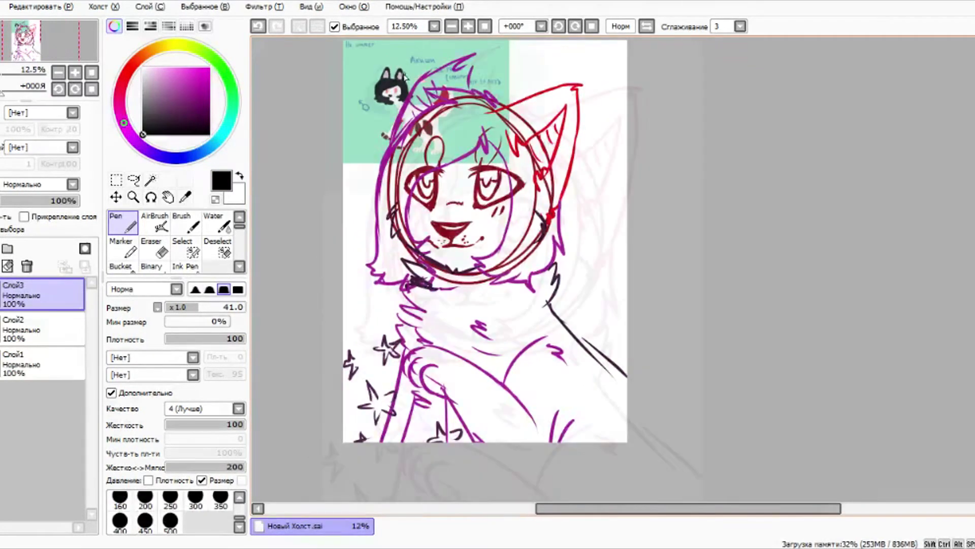
Step: Ink the right ear's inner contour and the jagged fur at its base in black on the new layer
scroll(376, 208, up, 3)
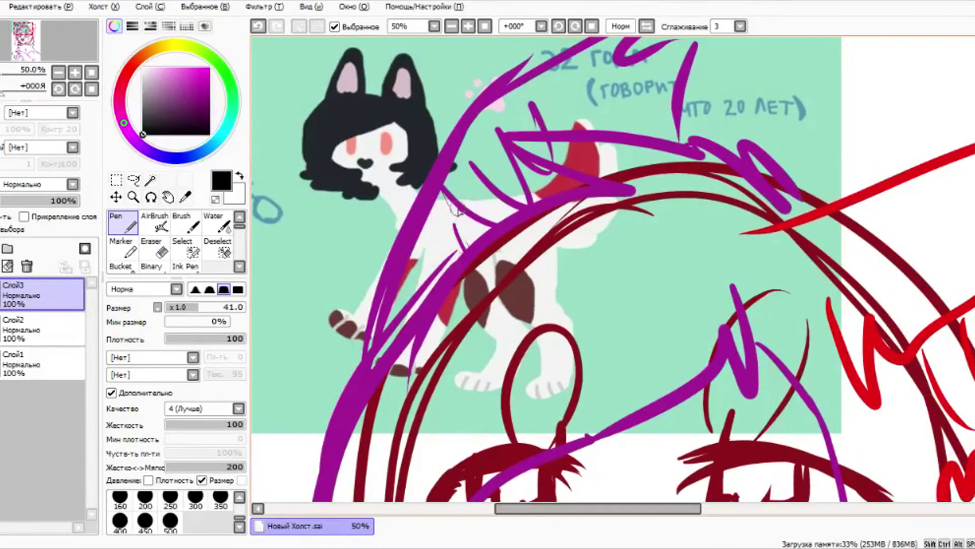
scroll(452, 210, down, 3)
scroll(538, 269, up, 2)
scroll(624, 118, down, 1)
mouse_move(559, 182)
mouse_down()
mouse_move(574, 201)
mouse_move(625, 192)
mouse_up()
scroll(703, 138, up, 2)
mouse_move(534, 249)
mouse_down()
mouse_move(647, 118)
mouse_move(523, 442)
mouse_move(544, 335)
mouse_up()
scroll(543, 335, down, 3)
scroll(543, 335, up, 1)
Step: Lower the opacity of the sketch layer Слой2 to 30% and return to Слой3
click(32, 339)
click(24, 200)
click(31, 294)
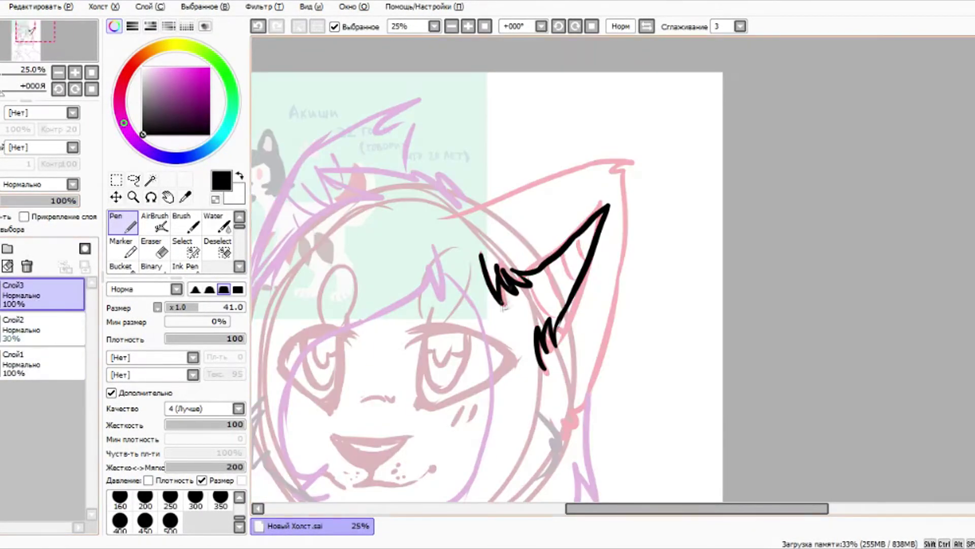
Step: Ink the right ear's outer outline in black, from the furry upper base around the tip to the lower tuft
mouse_move(452, 212)
mouse_down()
mouse_move(573, 177)
mouse_move(621, 229)
mouse_up()
mouse_move(547, 409)
mouse_down()
mouse_move(590, 398)
mouse_move(610, 340)
mouse_up()
drag(622, 216, 606, 373)
scroll(584, 435, down, 1)
key(e)
key(n)
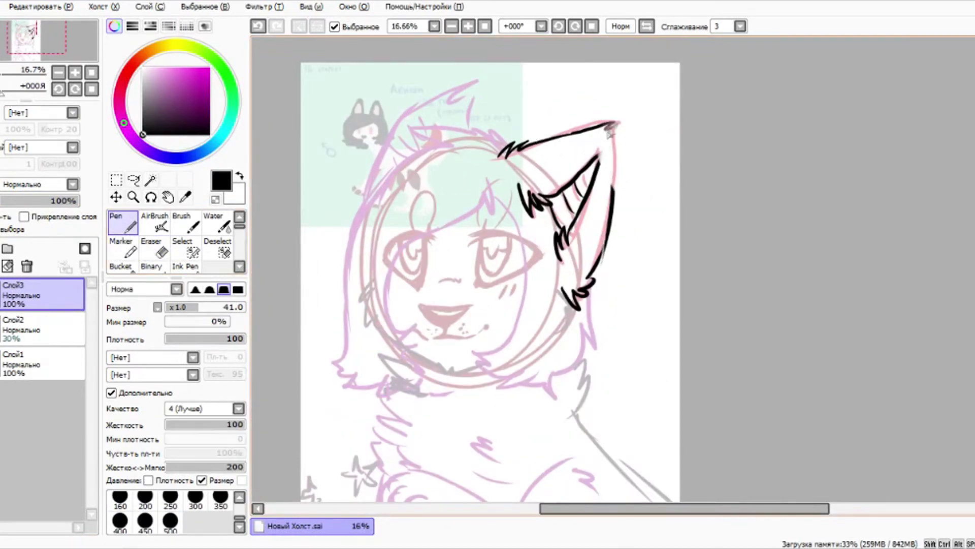
drag(615, 126, 610, 210)
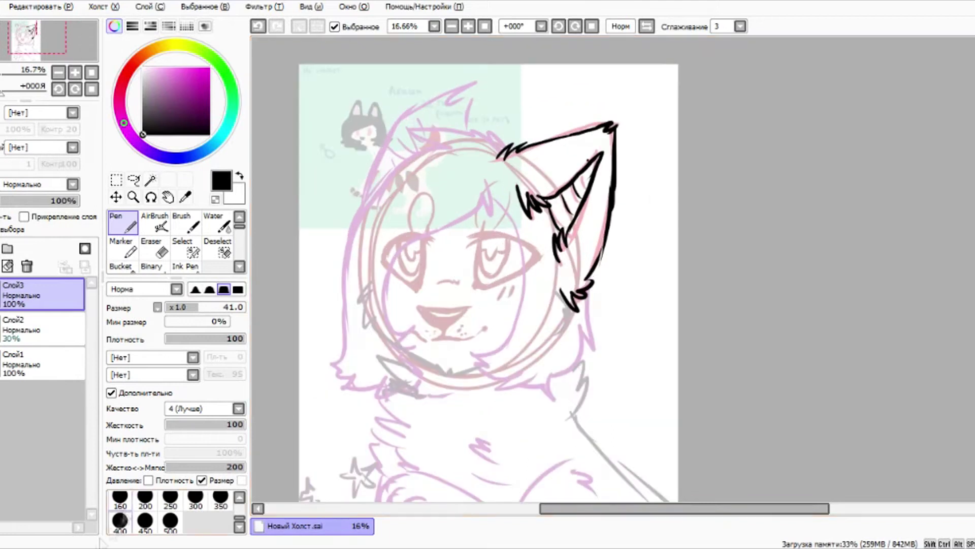
scroll(582, 187, up, 1)
mouse_move(494, 71)
mouse_down()
mouse_move(412, 80)
mouse_move(348, 169)
mouse_up()
click(258, 26)
mouse_move(412, 80)
mouse_down()
mouse_move(475, 107)
mouse_move(363, 140)
mouse_up()
click(258, 27)
click(258, 26)
Step: Ink the right-hand hair lock in black, including its inner edge, jagged lower tips and outer edge
mouse_move(523, 175)
mouse_down()
mouse_move(534, 173)
mouse_move(574, 239)
mouse_move(505, 412)
mouse_move(545, 472)
mouse_move(592, 449)
mouse_up()
drag(590, 450, 626, 476)
drag(616, 454, 661, 427)
drag(675, 317, 696, 355)
drag(674, 339, 663, 460)
Step: Ink the hair strands running beside the right ear, from the crown down to the cheek
drag(627, 266, 595, 404)
drag(644, 331, 624, 383)
drag(591, 193, 631, 265)
drag(532, 114, 572, 160)
Step: Ink the fringe, the crown and the left-hand hair lock down to its spiky ends in black
mouse_move(528, 180)
mouse_down()
mouse_move(561, 176)
mouse_move(400, 386)
mouse_move(434, 429)
mouse_up()
drag(529, 71, 447, 75)
drag(500, 89, 391, 170)
key(ctrl+z)
key(ctrl+z)
mouse_move(537, 76)
mouse_down()
mouse_move(443, 68)
mouse_move(345, 254)
mouse_up()
mouse_move(376, 172)
mouse_down()
mouse_move(325, 426)
mouse_move(390, 452)
mouse_up()
scroll(507, 250, down, 1)
key(ctrl+plus)
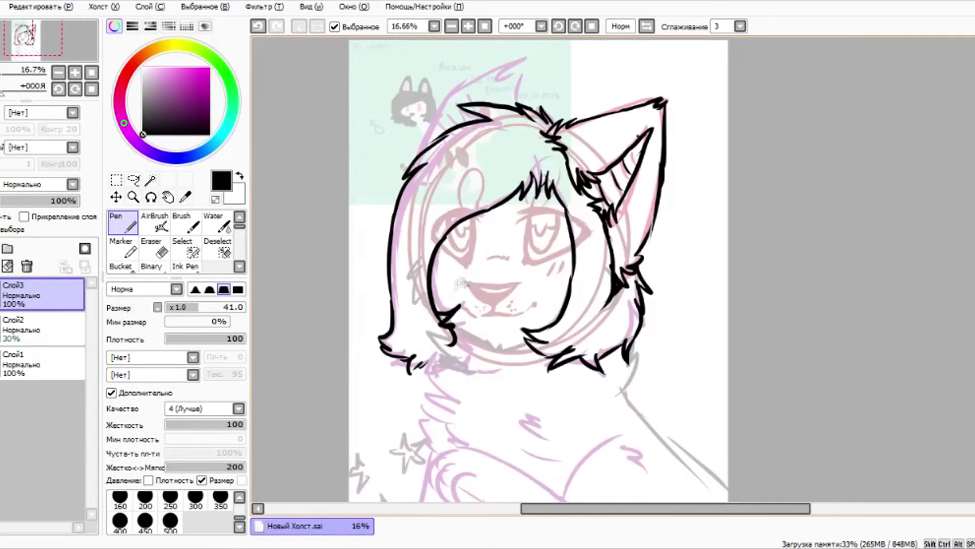
Step: Ink the nose outline on the muzzle and fill it with black strokes
scroll(485, 280, up, 2)
mouse_move(452, 289)
mouse_down()
mouse_move(500, 332)
mouse_move(526, 318)
mouse_up()
mouse_move(452, 288)
mouse_down()
mouse_move(552, 287)
mouse_move(531, 306)
mouse_up()
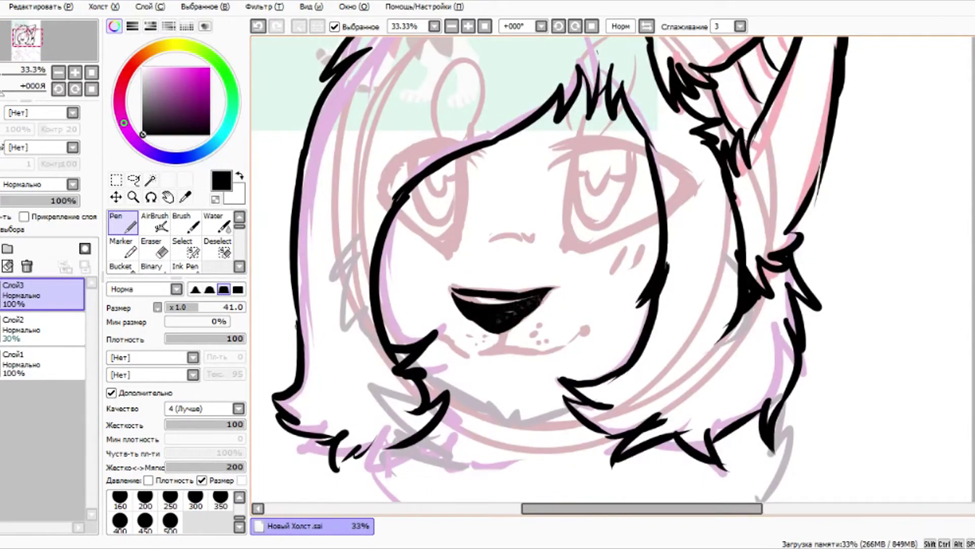
Step: Undo the last nose strokes and re-ink the nose with a filled black lower part and a thin upper edge
click(258, 28)
click(258, 28)
click(258, 28)
drag(454, 293, 502, 332)
drag(501, 332, 559, 288)
mouse_move(455, 290)
mouse_down()
mouse_move(560, 287)
mouse_move(552, 289)
mouse_up()
click(259, 27)
mouse_move(459, 295)
mouse_down()
mouse_move(538, 301)
mouse_move(503, 325)
mouse_up()
Step: Ink the mouth line on both sides of the muzzle, its round corner dot and the short mark on the nose bridge
mouse_move(503, 325)
mouse_down()
mouse_move(529, 310)
mouse_move(557, 348)
mouse_move(566, 338)
mouse_up()
click(583, 331)
drag(439, 333, 494, 353)
drag(493, 235, 533, 239)
Step: Ink the right-hand eye with its upper lid, outer corner, iris and pupil, plus the short cheek strokes beneath it
key(ctrl+minus)
scroll(520, 224, down, 1)
scroll(559, 196, up, 3)
mouse_move(510, 165)
mouse_down()
mouse_move(468, 174)
mouse_move(475, 190)
mouse_up()
drag(479, 202, 574, 173)
mouse_move(511, 162)
mouse_down()
mouse_move(584, 168)
mouse_move(610, 181)
mouse_up()
mouse_move(508, 189)
mouse_down()
mouse_move(497, 243)
mouse_move(530, 289)
mouse_move(588, 193)
mouse_move(577, 246)
mouse_move(553, 213)
mouse_up()
mouse_move(498, 254)
mouse_down()
mouse_move(487, 325)
mouse_move(523, 327)
mouse_move(589, 297)
mouse_up()
drag(480, 323, 628, 277)
mouse_move(607, 173)
mouse_down()
mouse_move(640, 193)
mouse_move(634, 273)
mouse_move(568, 309)
mouse_up()
scroll(589, 219, down, 2)
scroll(526, 239, down, 2)
scroll(542, 226, up, 1)
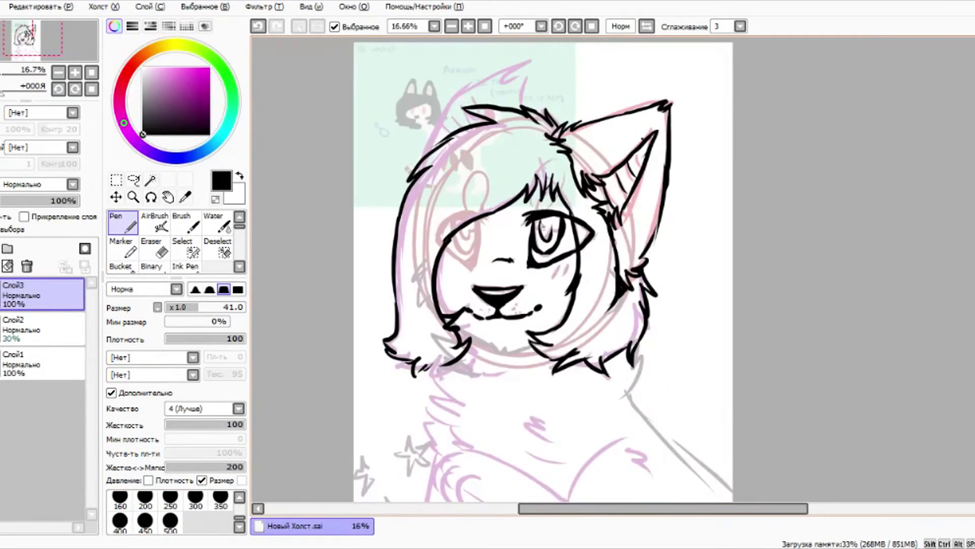
scroll(463, 295, up, 2)
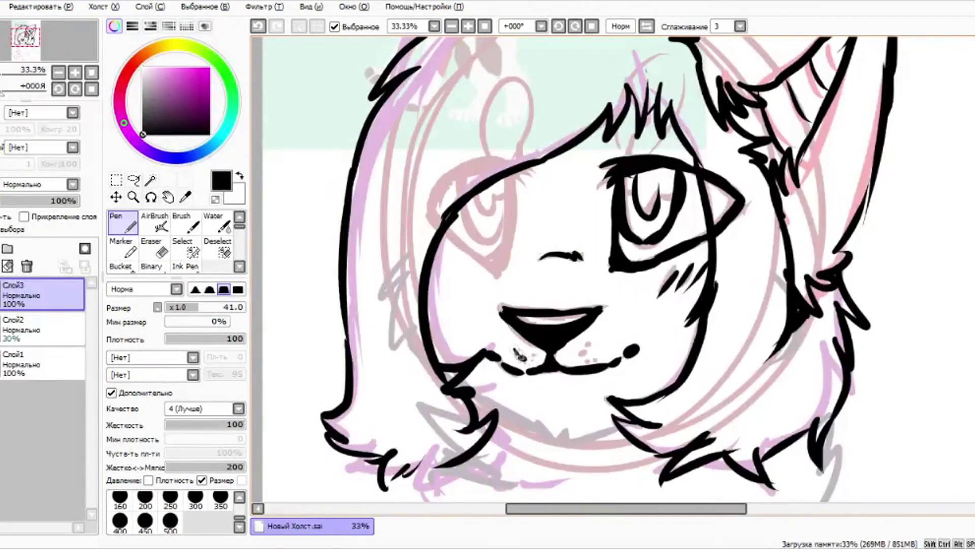
Step: Dot the whisker spots and ink the left-hand eye with its lid, lashes, outer corner, iris and pupil
scroll(603, 152, up, 1)
drag(473, 185, 457, 330)
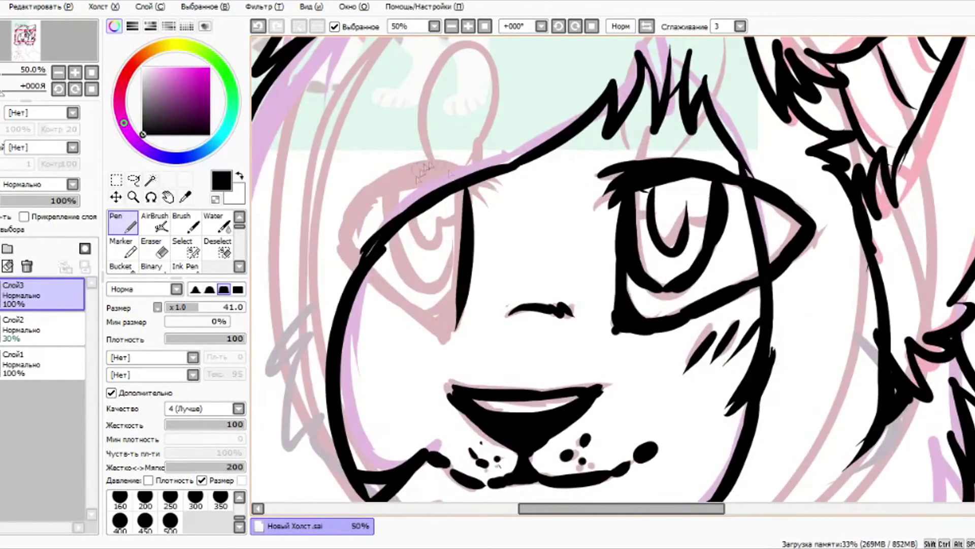
drag(365, 196, 462, 171)
drag(404, 176, 470, 168)
mouse_move(470, 188)
mouse_down()
mouse_move(487, 218)
mouse_move(490, 198)
mouse_up()
mouse_move(378, 179)
mouse_down()
mouse_move(337, 229)
mouse_move(361, 274)
mouse_move(450, 335)
mouse_up()
mouse_move(460, 297)
mouse_down()
mouse_move(442, 330)
mouse_move(452, 339)
mouse_up()
mouse_move(394, 189)
mouse_down()
mouse_move(416, 274)
mouse_move(457, 256)
mouse_up()
drag(417, 183, 451, 214)
drag(553, 131, 401, 118)
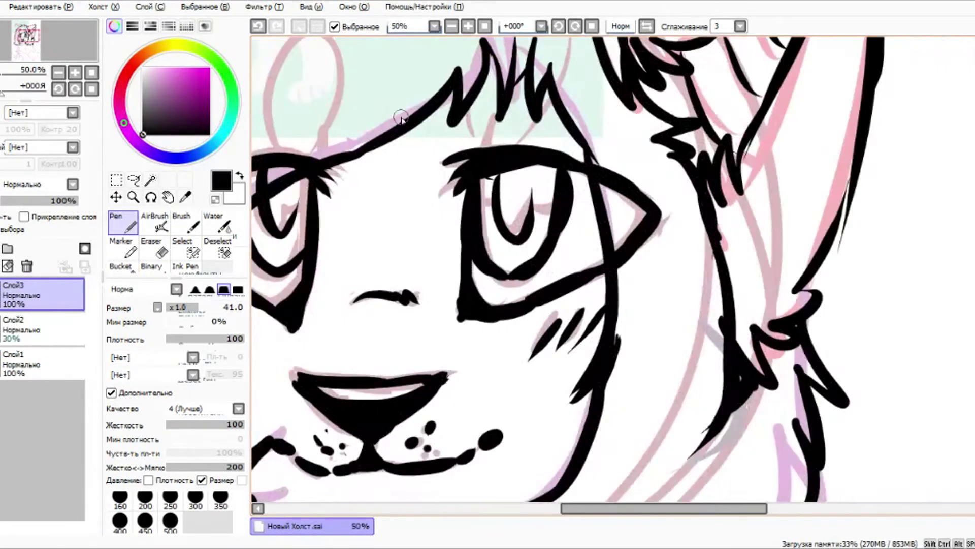
scroll(401, 117, down, 1)
scroll(464, 200, down, 1)
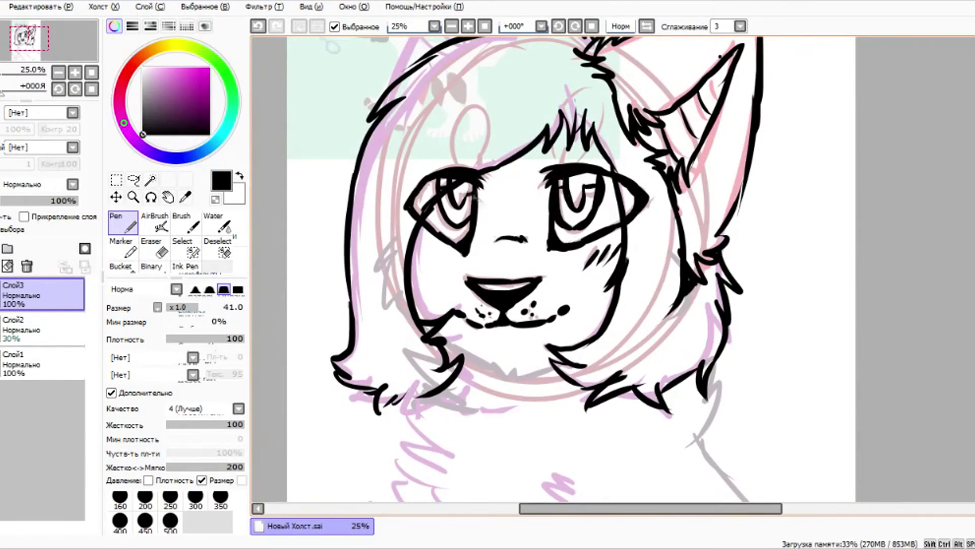
Step: Ink the thin curved brow markings above the eyes and the highlight edges inside the irises
scroll(459, 147, up, 2)
scroll(388, 325, down, 2)
drag(573, 144, 556, 206)
drag(585, 178, 571, 202)
drag(470, 165, 467, 208)
drag(499, 156, 496, 198)
scroll(503, 137, down, 2)
scroll(501, 165, up, 2)
Step: Trim the outer corners of both eyes with the Eraser, using size 7 on the left-hand eye and size 14 on the right-hand one
click(154, 247)
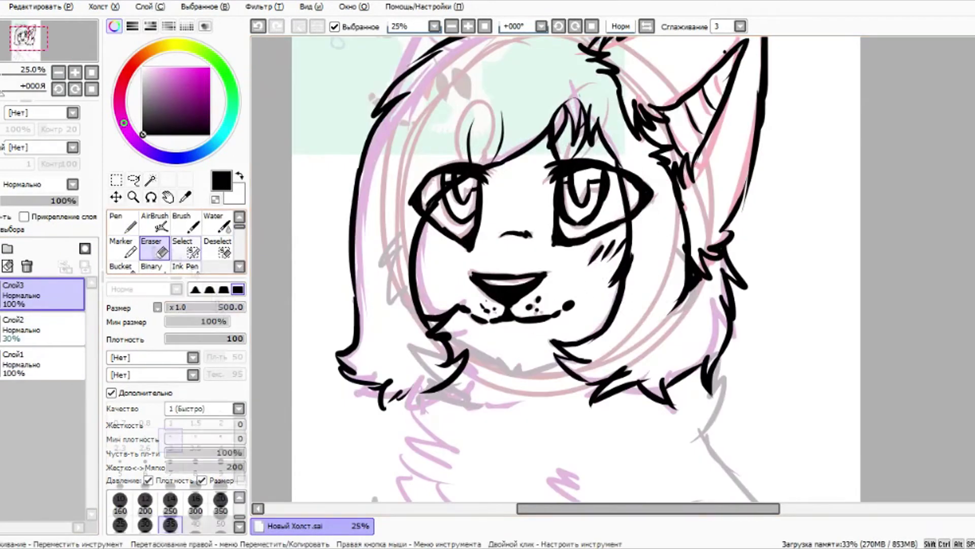
click(172, 307)
drag(414, 191, 412, 219)
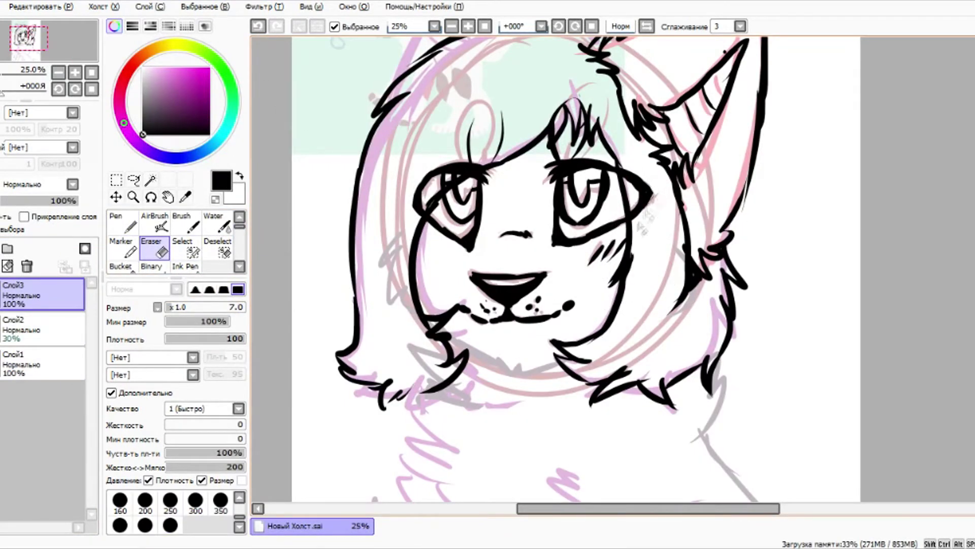
scroll(685, 148, up, 1)
click(174, 307)
drag(644, 205, 646, 229)
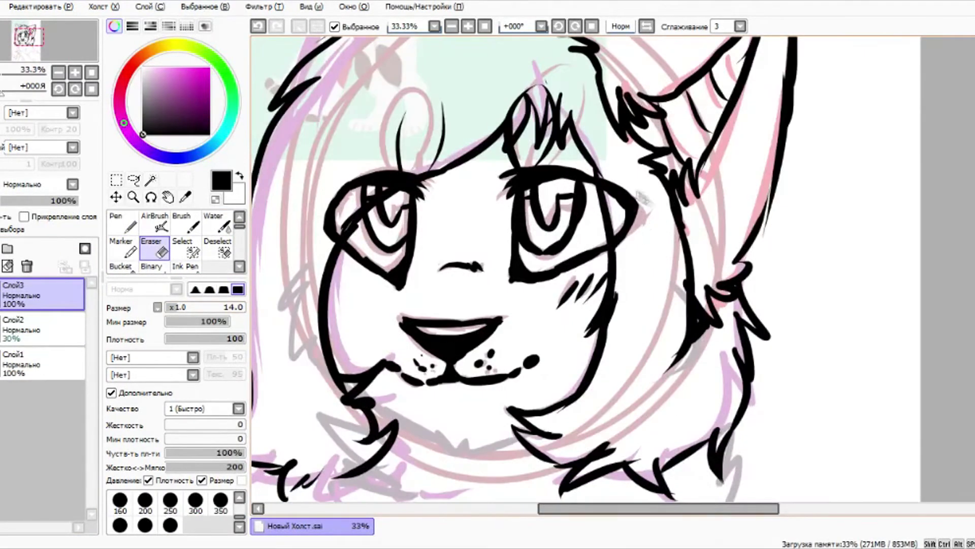
scroll(608, 187, down, 3)
scroll(608, 187, up, 2)
Step: Ink three short cheek strokes below the left-hand eye with the Pen and touch up the strokes above that eye
click(124, 221)
drag(395, 232, 389, 242)
drag(405, 234, 392, 246)
drag(417, 236, 404, 248)
drag(403, 180, 419, 163)
Step: Ink the furry chin line between the two hair locks, undoing and redrawing the first stroke
drag(431, 317, 533, 336)
key(ctrl+z)
scroll(463, 297, up, 1)
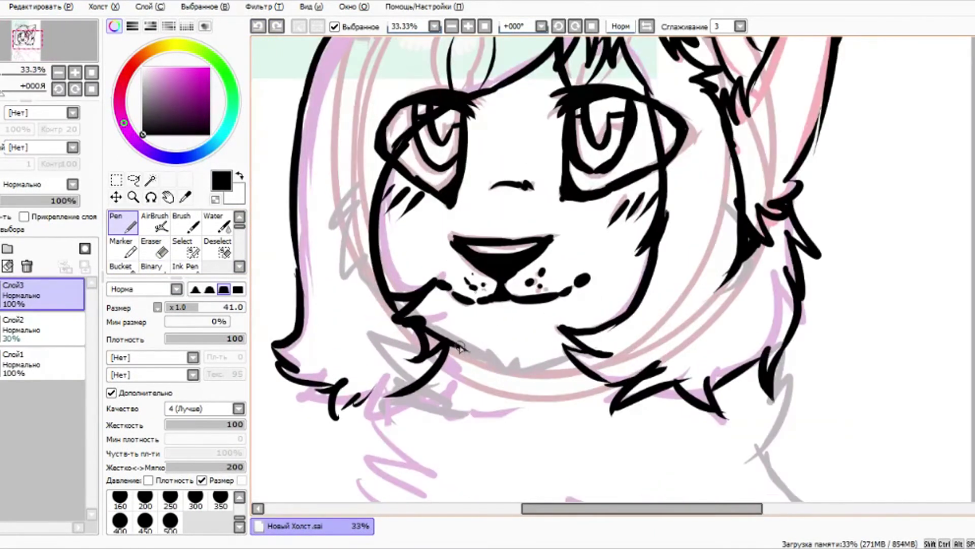
drag(457, 346, 532, 363)
Step: Ink the left-hand ear rising from behind the crown and hatch its inside in black
scroll(584, 305, down, 2)
drag(729, 70, 687, 116)
scroll(531, 138, up, 1)
mouse_move(375, 227)
mouse_down()
mouse_move(479, 131)
mouse_move(553, 104)
mouse_up()
drag(567, 106, 561, 151)
drag(445, 162, 468, 175)
drag(479, 139, 545, 160)
drag(532, 121, 561, 153)
scroll(555, 115, down, 3)
scroll(558, 262, up, 2)
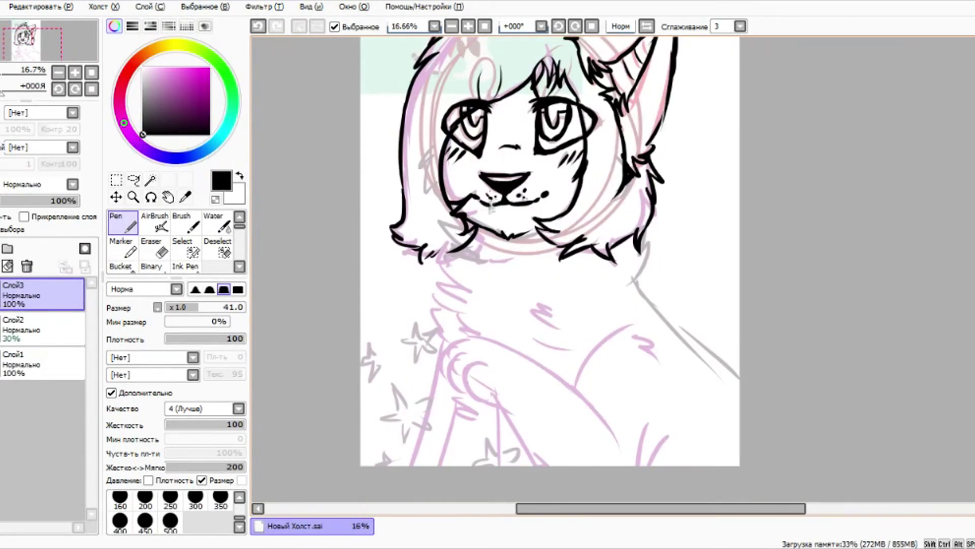
Step: Ink the jagged fur on both sides of the neck and the small fur tufts in the middle of the chest
scroll(527, 203, down, 1)
scroll(526, 203, up, 4)
scroll(559, 203, down, 4)
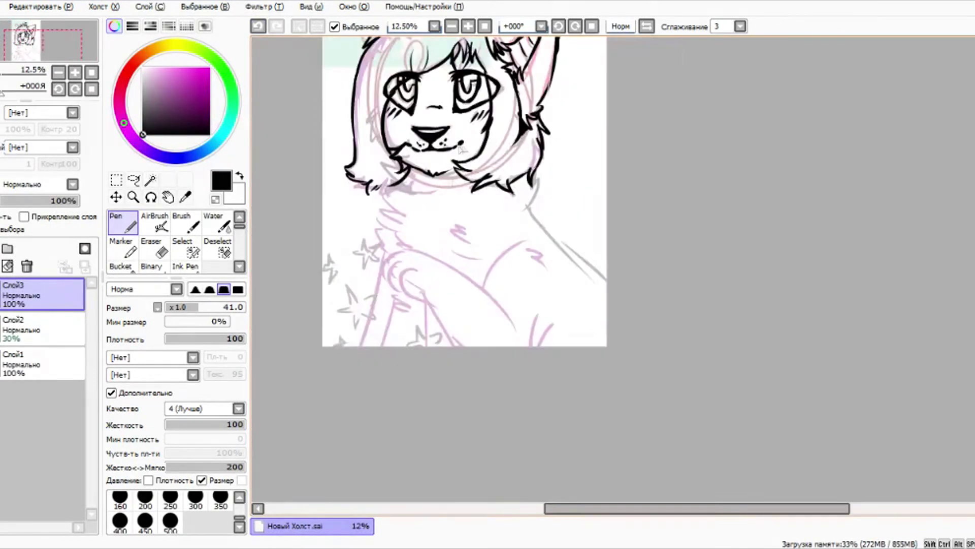
scroll(611, 206, up, 1)
drag(597, 162, 578, 207)
drag(574, 185, 604, 246)
scroll(402, 199, up, 1)
mouse_move(523, 128)
mouse_down()
mouse_move(502, 157)
mouse_move(506, 226)
mouse_up()
mouse_move(516, 248)
mouse_down()
mouse_move(486, 254)
mouse_move(515, 313)
mouse_up()
mouse_move(355, 186)
mouse_down()
mouse_move(393, 178)
mouse_move(409, 224)
mouse_up()
mouse_move(380, 224)
mouse_down()
mouse_move(409, 259)
mouse_move(404, 284)
mouse_up()
scroll(407, 282, down, 3)
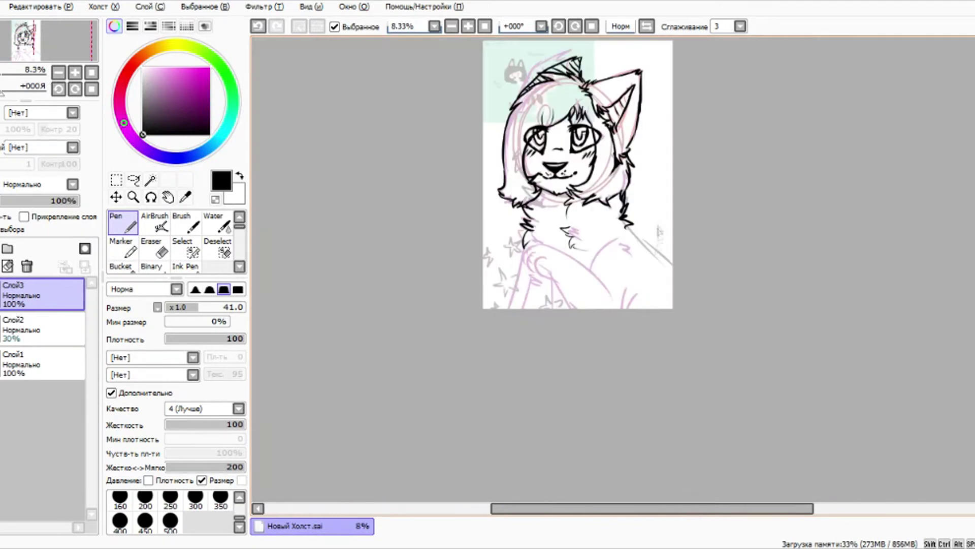
Step: Ink the raised paw, its toes and the forearm lines across the lower chest
scroll(440, 247, up, 4)
drag(476, 225, 480, 288)
drag(417, 210, 428, 278)
mouse_move(406, 194)
mouse_down()
mouse_move(398, 257)
mouse_move(460, 169)
mouse_up()
drag(483, 283, 574, 426)
mouse_move(449, 169)
mouse_down()
mouse_move(534, 204)
mouse_move(711, 332)
mouse_up()
scroll(483, 375, down, 3)
Step: Ink the shoulder curve, the sloping back line, the fur tufts below the paw and the outer foreleg line
scroll(482, 377, up, 2)
drag(604, 350, 625, 362)
mouse_move(566, 307)
mouse_down()
mouse_move(681, 213)
mouse_move(685, 234)
mouse_up()
drag(694, 394, 691, 426)
drag(676, 175, 811, 282)
drag(437, 351, 401, 335)
drag(450, 391, 421, 363)
drag(365, 309, 325, 427)
scroll(330, 417, down, 3)
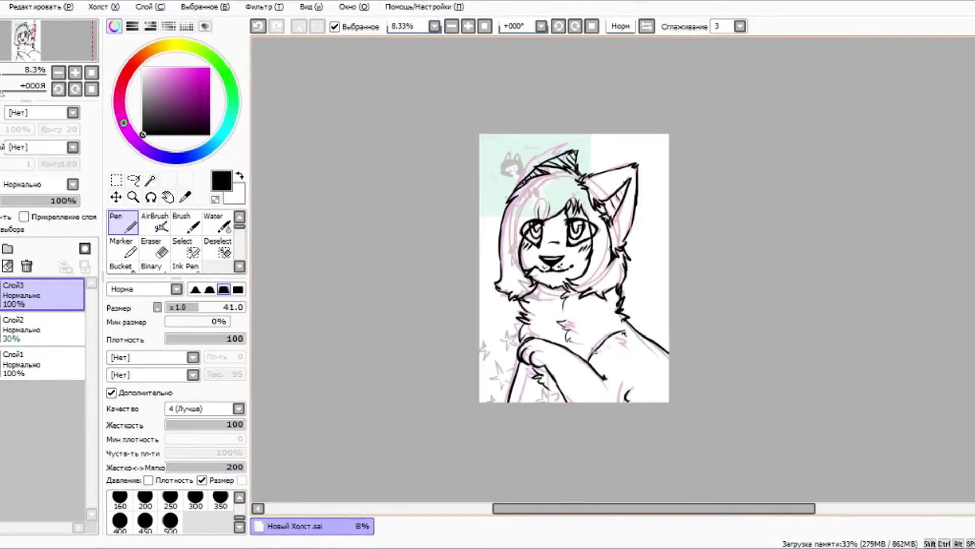
Step: Erase the forearm and paw lines across the lower chest with an enlarged Eraser
scroll(330, 417, up, 1)
click(154, 247)
drag(214, 307, 244, 307)
drag(523, 338, 632, 424)
Step: Ink the lower chest fur tufts, the slanted foreleg line and a new shoulder curve with the Pen
click(123, 222)
drag(473, 363, 489, 372)
drag(587, 354, 521, 433)
drag(584, 351, 612, 351)
drag(640, 413, 627, 435)
key(ctrl+z)
key(ctrl+z)
drag(581, 346, 630, 335)
drag(542, 412, 567, 418)
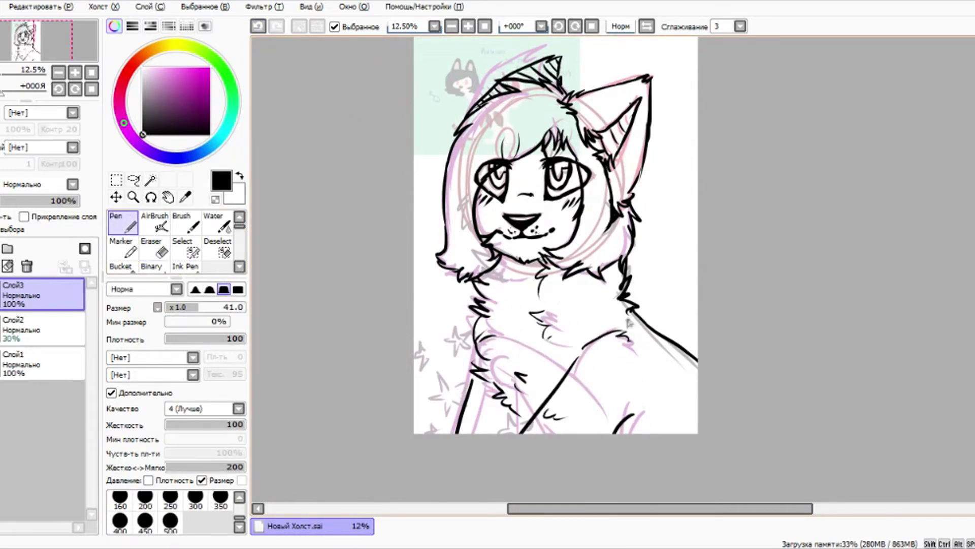
Step: Clean up the lower outer edge of the left-hand hair lock with the Eraser and return to the Pen
scroll(471, 222, up, 4)
click(154, 247)
mouse_move(356, 310)
mouse_down()
mouse_move(386, 426)
mouse_move(318, 375)
mouse_move(391, 413)
mouse_up()
click(123, 222)
scroll(459, 236, down, 4)
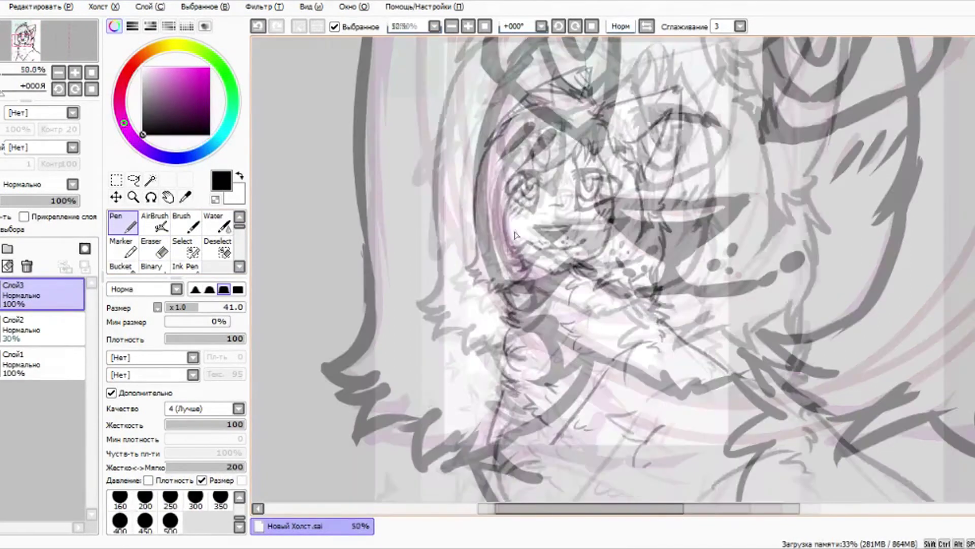
Step: Hide the sketch and paste the coloured character reference onto a new layer beneath the line art
scroll(508, 118, up, 2)
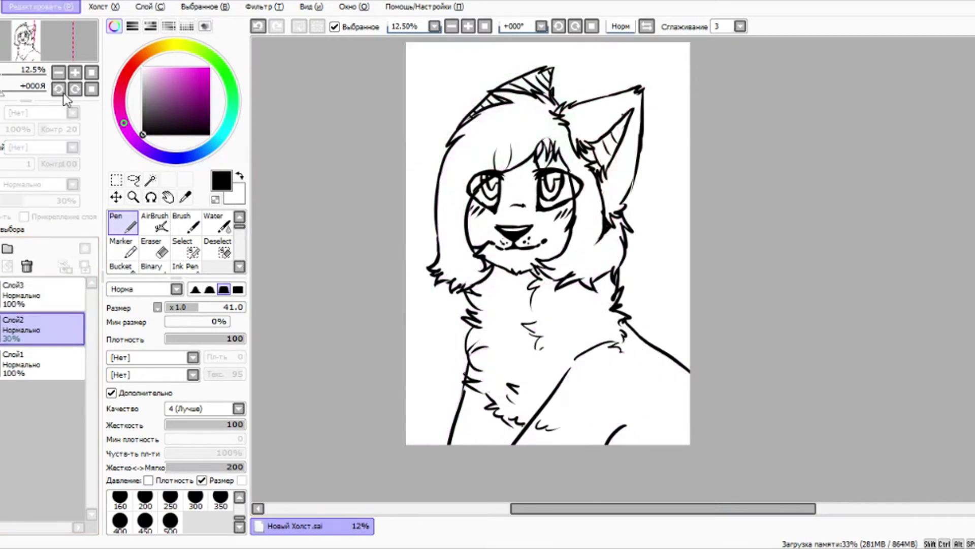
key(ctrl+v)
key(ctrl+t)
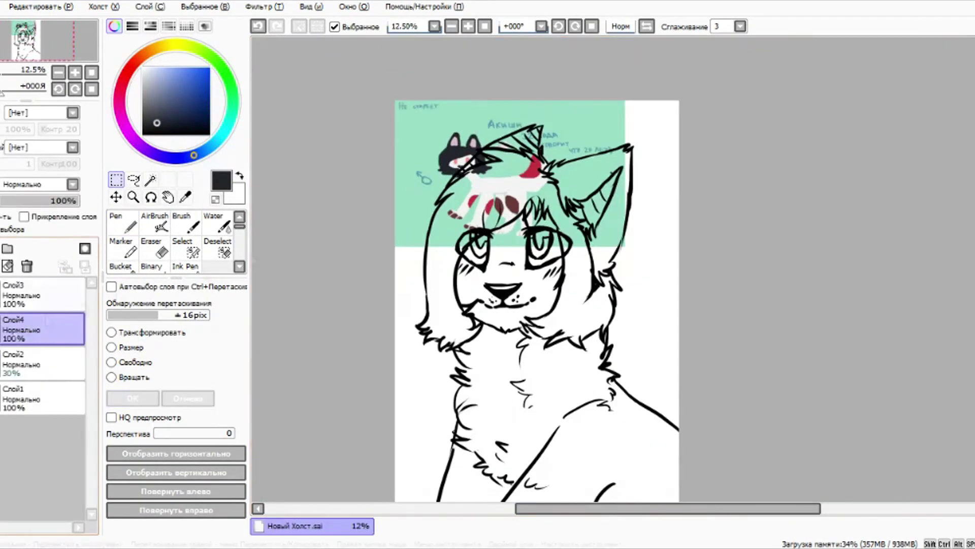
Step: Paint along the inner edges of both hair locks and the fringe in dark blue-black on a new layer, with the Pen at size 67
mouse_move(351, 160)
mouse_down()
mouse_move(320, 305)
mouse_move(328, 363)
mouse_up()
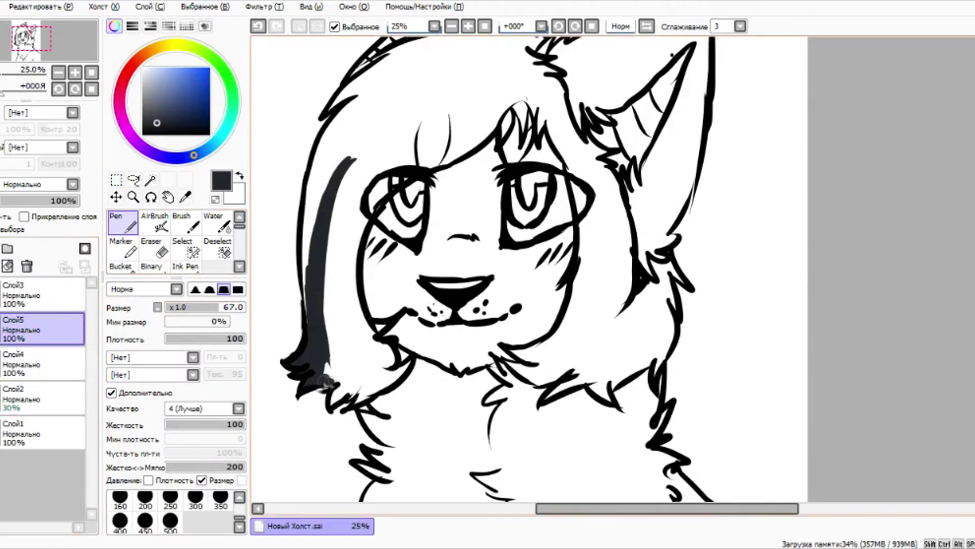
mouse_move(377, 330)
mouse_down()
mouse_move(352, 263)
mouse_move(369, 187)
mouse_move(474, 141)
mouse_up()
mouse_move(533, 99)
mouse_down()
mouse_move(589, 244)
mouse_move(508, 356)
mouse_move(597, 360)
mouse_up()
drag(543, 401, 665, 346)
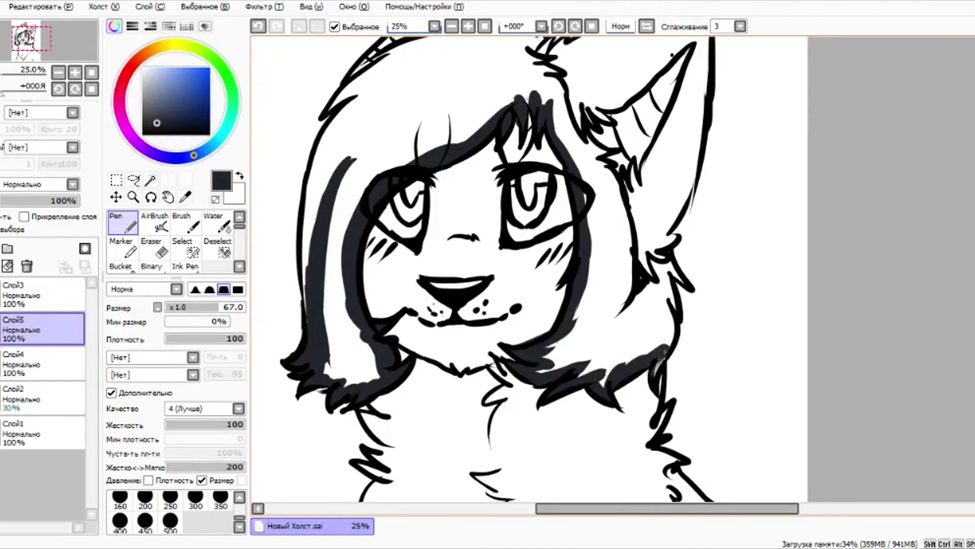
drag(599, 167, 617, 308)
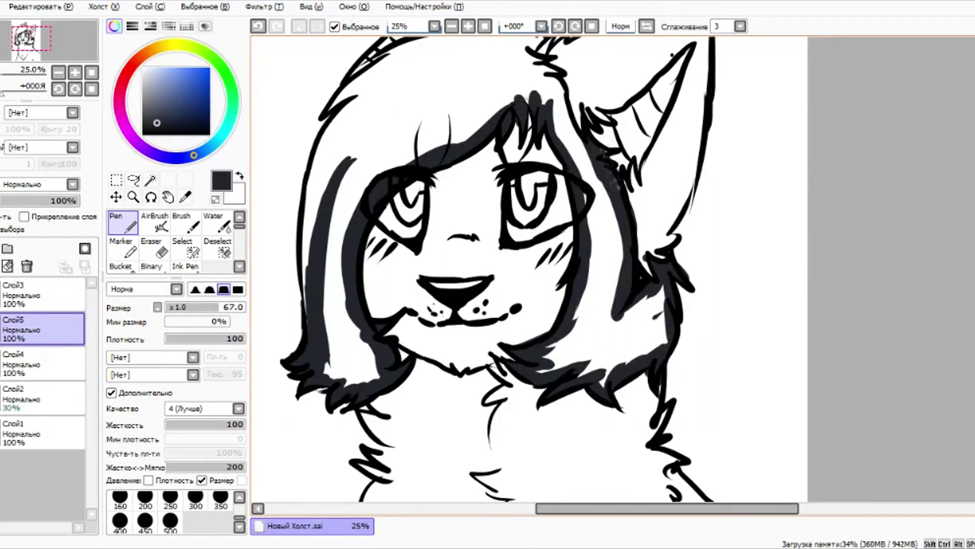
Step: Paint the dark hair colour along the crown's outline, from the upper left-hand side to the base of the right-hand ear
scroll(549, 217, down, 1)
drag(491, 170, 533, 151)
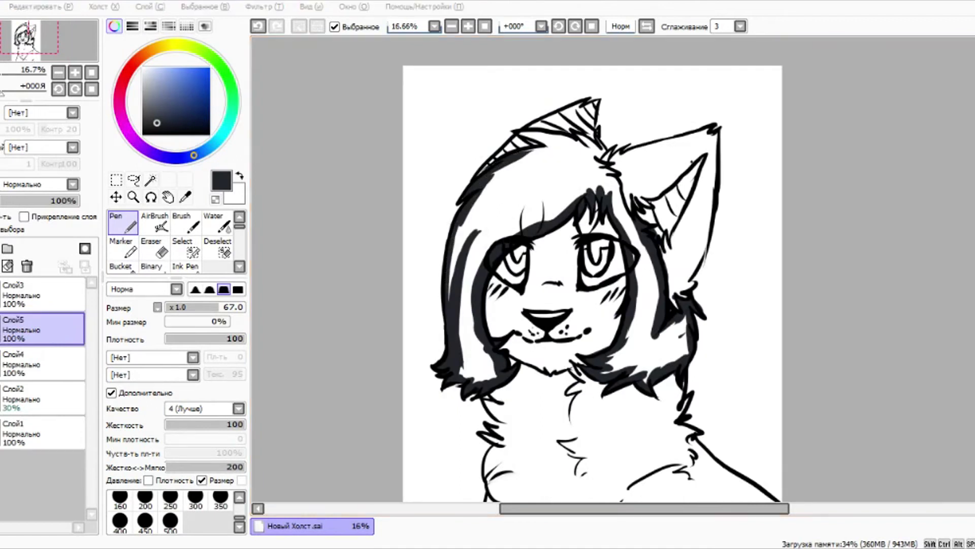
scroll(580, 96, up, 3)
drag(401, 277, 501, 252)
drag(406, 213, 508, 259)
drag(432, 210, 588, 258)
drag(569, 226, 644, 274)
scroll(507, 46, down, 3)
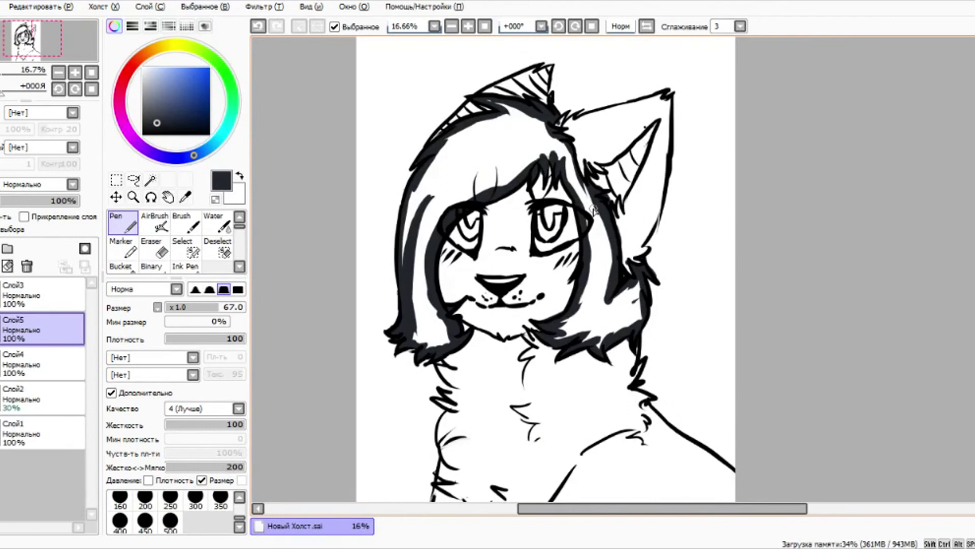
Step: Enlarge the Pen to size 100 and fill the remaining white inside of the hair with the dark colour
click(1, 329)
click(1, 329)
scroll(534, 241, up, 1)
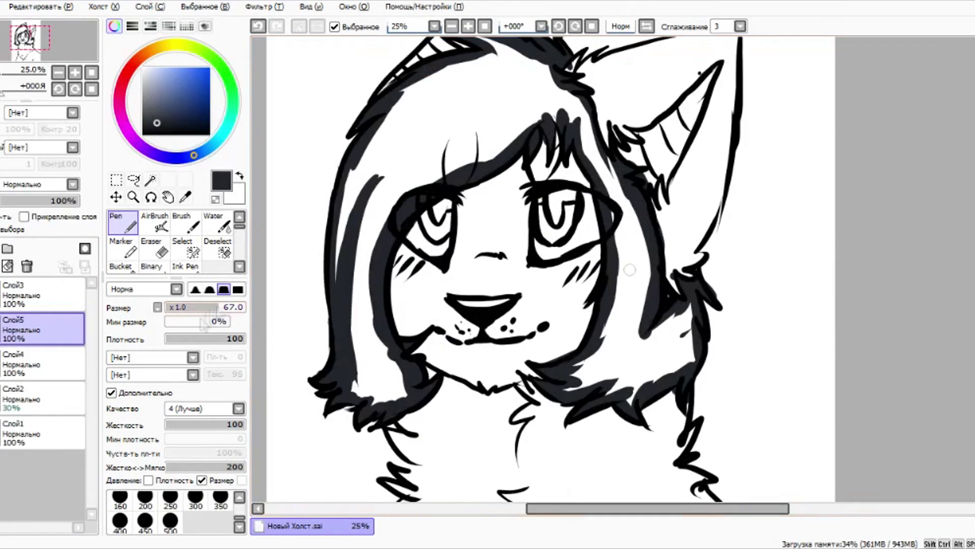
key(])
key(])
key(])
drag(362, 284, 386, 391)
mouse_move(376, 356)
mouse_down()
mouse_move(376, 301)
mouse_move(342, 295)
mouse_move(377, 230)
mouse_move(399, 94)
mouse_move(469, 116)
mouse_move(551, 99)
mouse_move(607, 179)
mouse_move(637, 284)
mouse_move(632, 322)
mouse_move(613, 332)
mouse_move(637, 354)
mouse_move(680, 333)
mouse_up()
scroll(701, 491, down, 1)
mouse_move(549, 198)
mouse_down()
mouse_move(594, 228)
mouse_move(599, 215)
mouse_up()
drag(559, 363, 538, 312)
scroll(538, 312, up, 1)
Step: Show the reference layer, pick its salmon-pink colour and paint both irises with it on the hair colour layer
click(1, 363)
scroll(459, 174, down, 2)
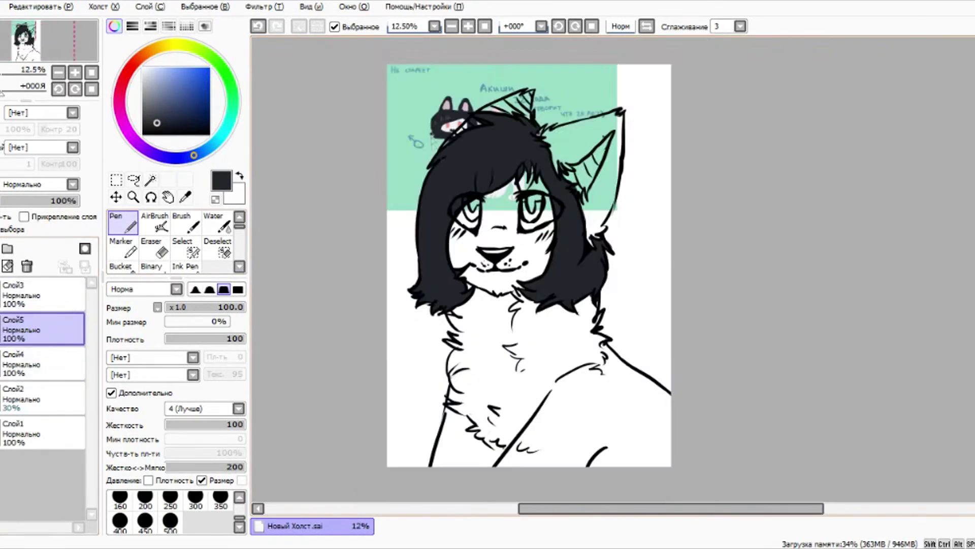
scroll(452, 137, up, 6)
right_click(435, 208)
click(40, 363)
right_click(435, 209)
click(41, 329)
scroll(436, 209, down, 3)
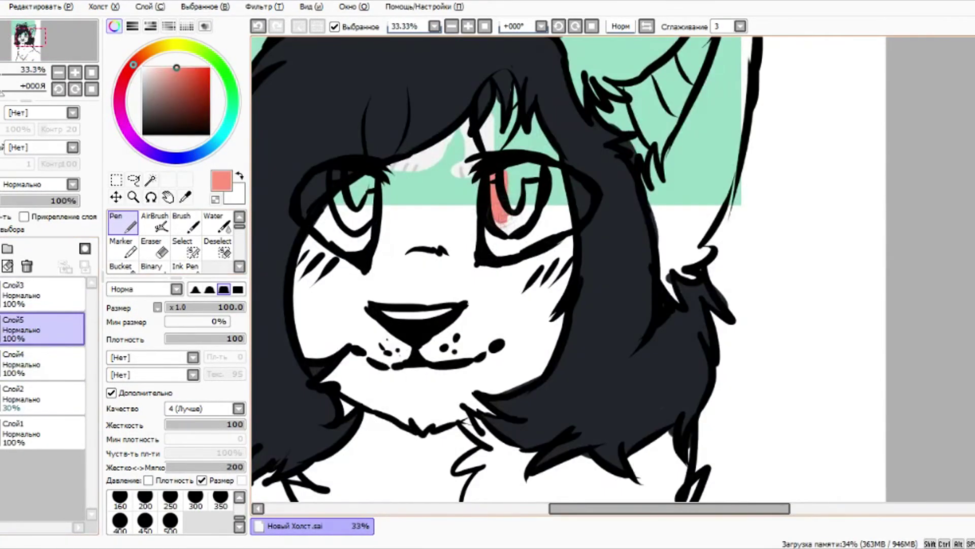
drag(503, 224, 531, 170)
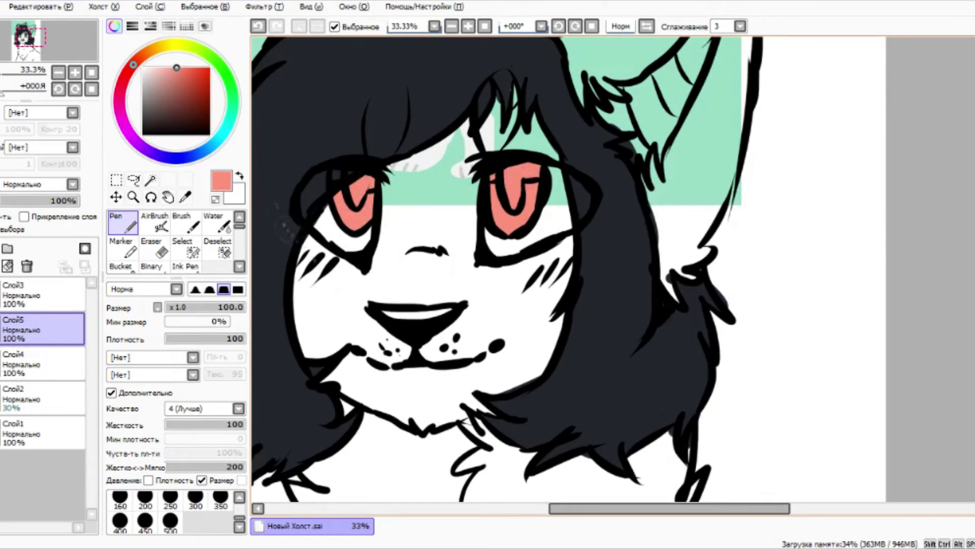
Step: Paint white highlights in the irises with the Pen reduced to size 12
click(179, 309)
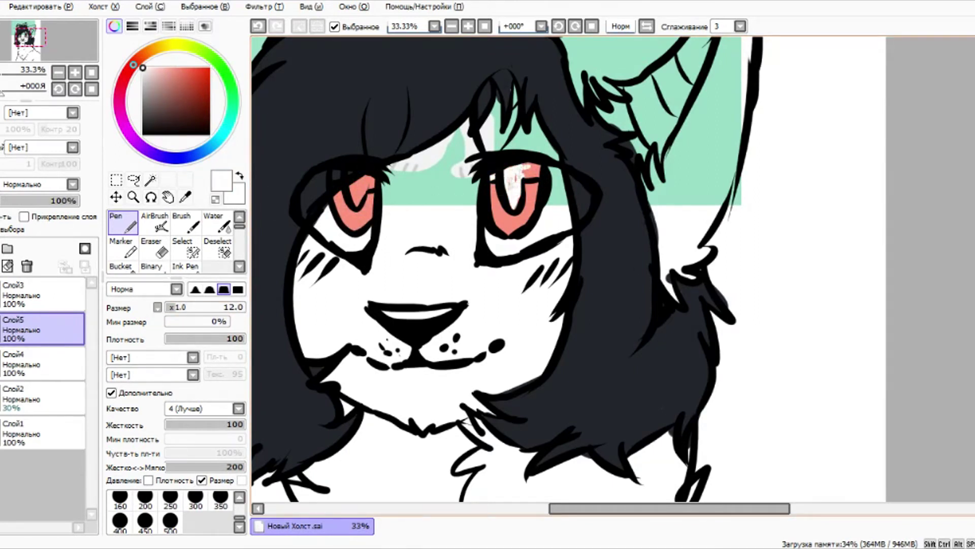
scroll(480, 328, down, 2)
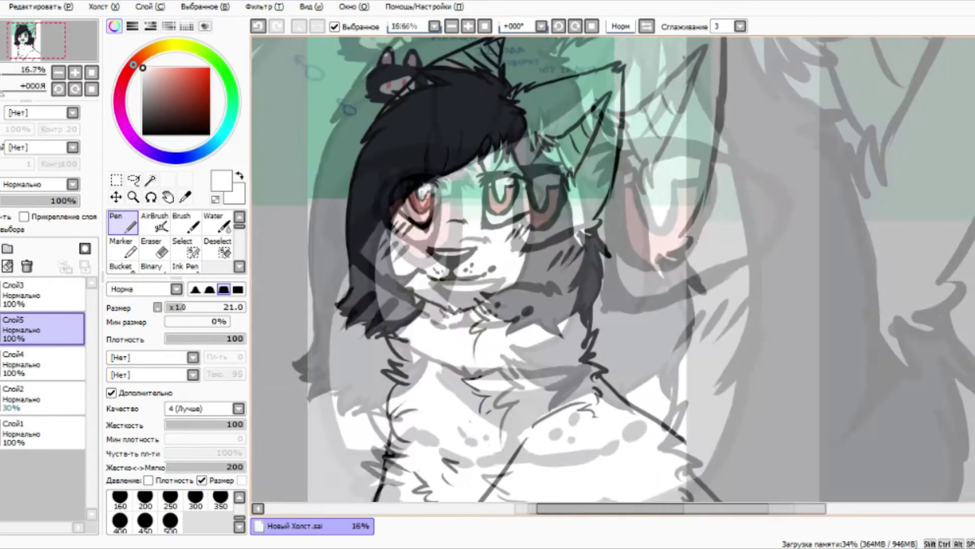
Step: Pick a dark grey from the reference and paint the nose's upper surface with the Pen at size 21
scroll(388, 148, up, 5)
right_click(388, 148)
right_click(389, 147)
scroll(389, 148, down, 5)
scroll(429, 336, up, 3)
drag(441, 313, 545, 308)
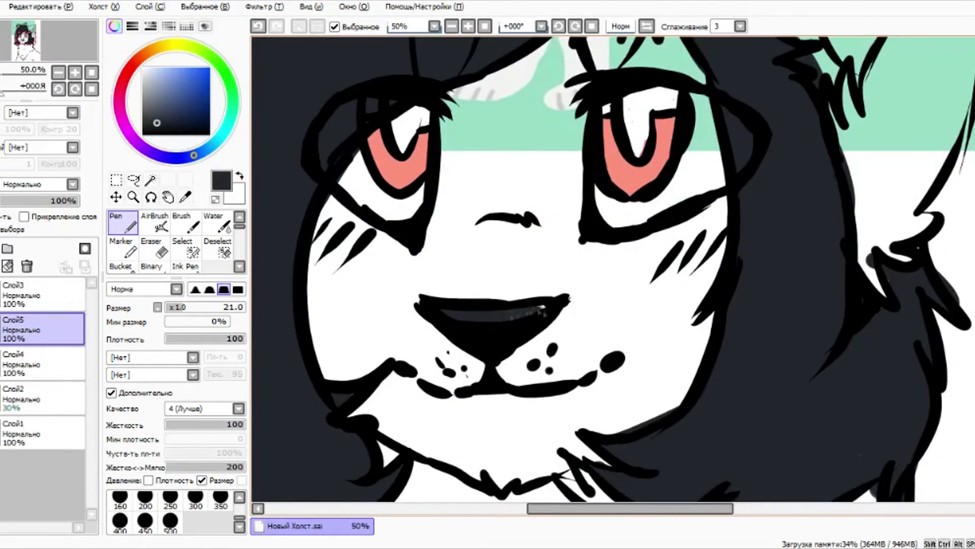
scroll(514, 311, down, 4)
scroll(499, 113, up, 3)
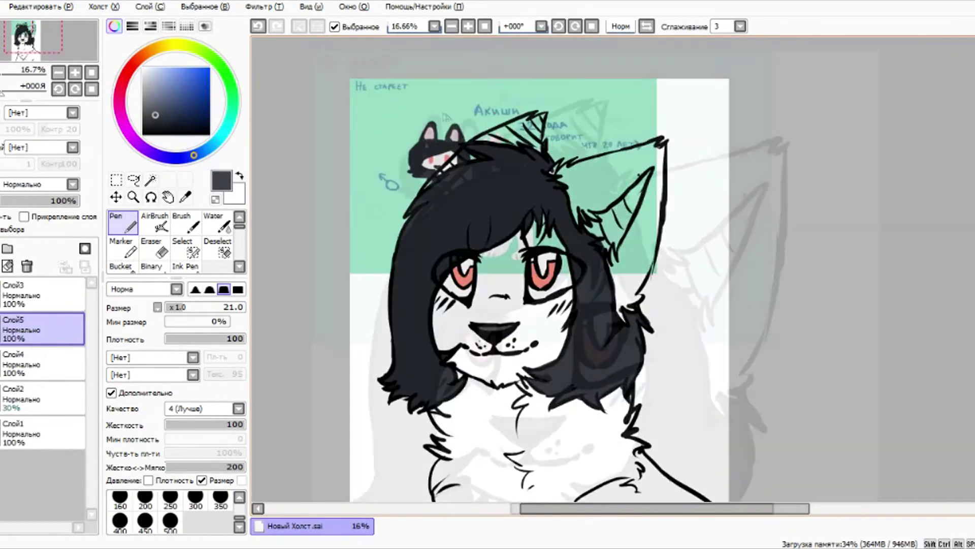
Step: Pick the dark hair colour and fill both ears with the Pen at sizes 48 and 100, leaving the right-hand ear's inside unpainted
right_click(382, 169)
scroll(382, 169, down, 3)
scroll(574, 231, up, 1)
click(203, 306)
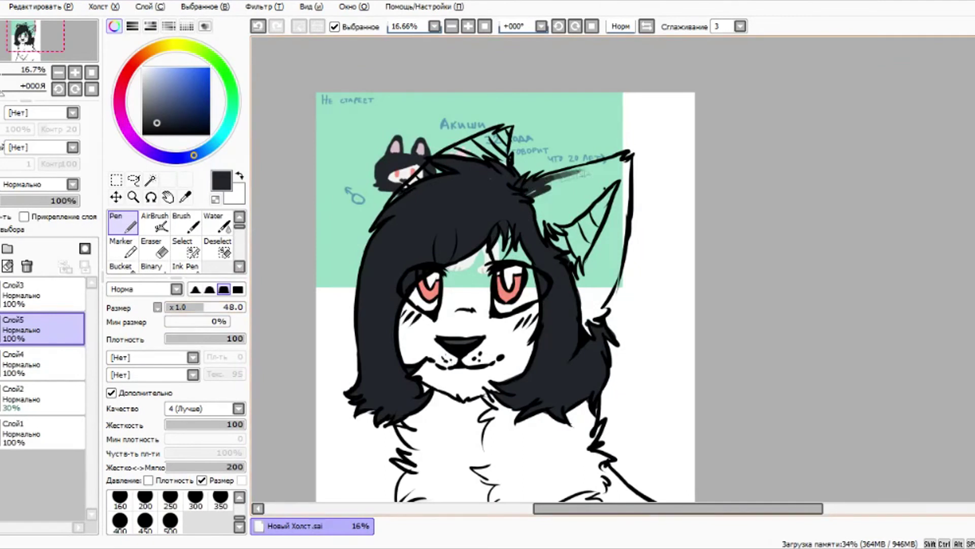
drag(631, 167, 598, 326)
mouse_move(530, 196)
mouse_down()
mouse_move(609, 178)
mouse_move(602, 309)
mouse_up()
drag(412, 182, 437, 168)
drag(501, 150, 512, 168)
scroll(693, 236, up, 1)
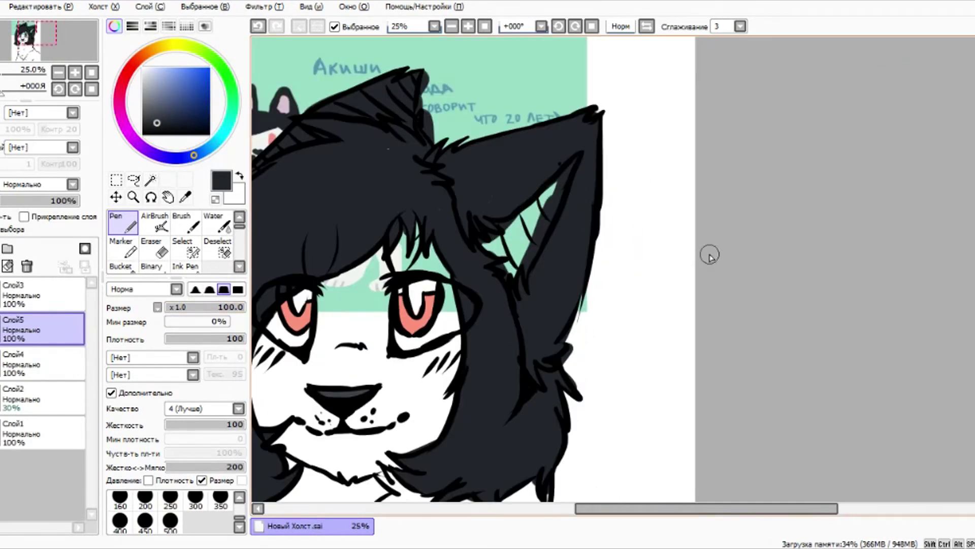
Step: Pick the reference's light pink, paint the inside of the right-hand ear with the Pen at size 31, and undo the last strokes
right_click(284, 104)
click(189, 307)
drag(491, 244, 505, 249)
scroll(530, 239, up, 3)
mouse_move(425, 229)
mouse_down()
mouse_move(459, 350)
mouse_move(523, 355)
mouse_move(564, 175)
mouse_up()
drag(480, 223, 536, 177)
mouse_move(435, 195)
mouse_down()
mouse_move(465, 198)
mouse_move(452, 219)
mouse_move(469, 213)
mouse_move(591, 109)
mouse_move(519, 214)
mouse_up()
click(258, 26)
click(258, 26)
Step: Paint crimson patches beneath the chest fur and beside the thigh line at the canvas's lower edge, redoing the thigh patch once
scroll(519, 216, down, 1)
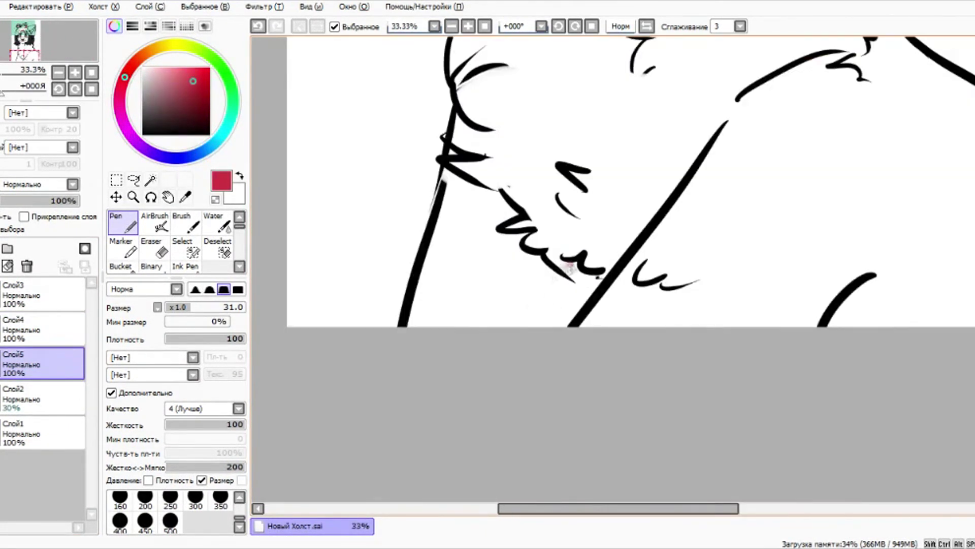
drag(577, 267, 533, 325)
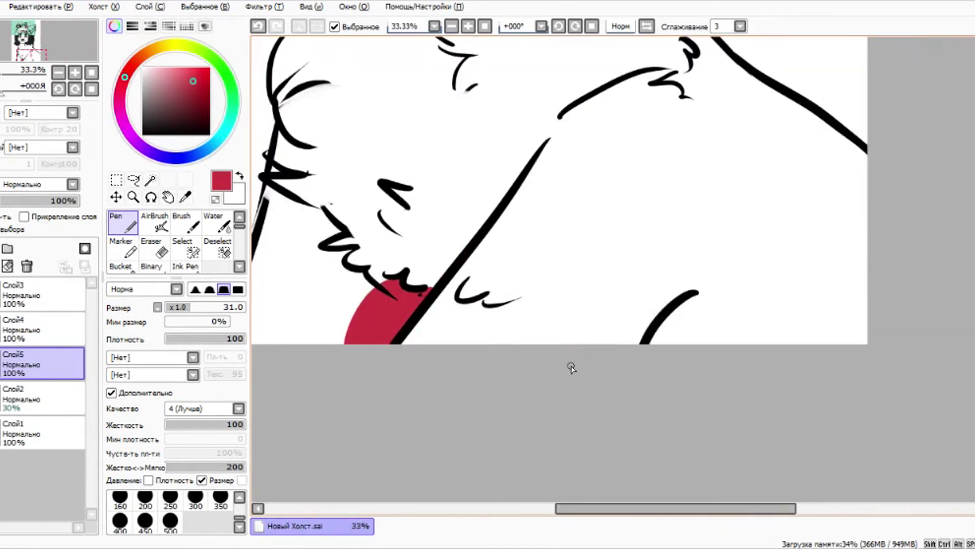
mouse_move(655, 313)
mouse_down()
mouse_move(564, 341)
mouse_move(597, 353)
mouse_up()
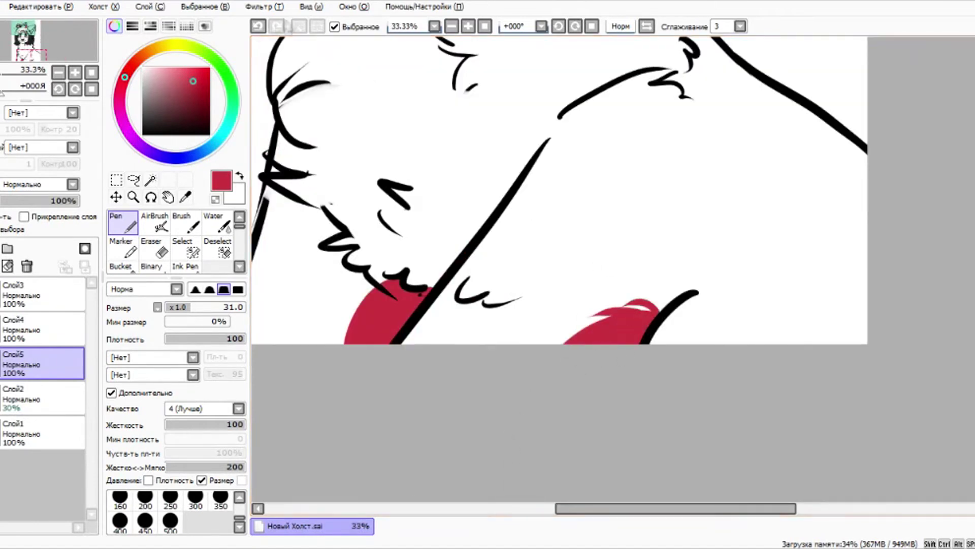
key(ctrl+z)
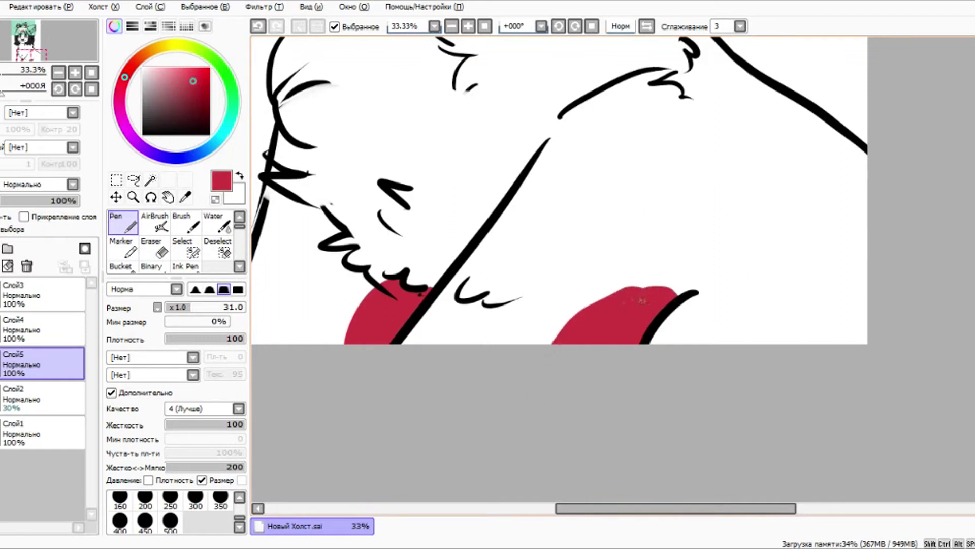
scroll(634, 285, down, 3)
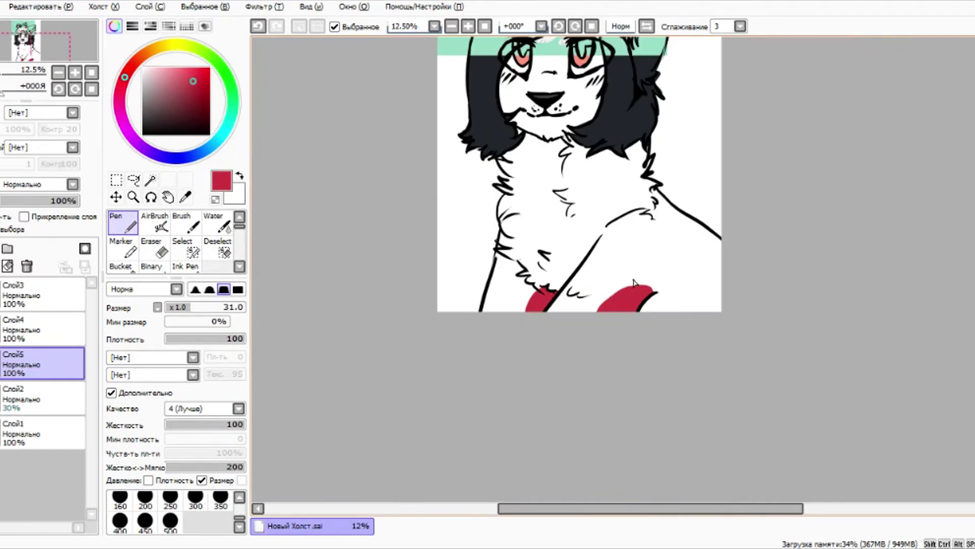
Step: Pick the reference's off-white body colour and fill the face around the eyes and nose with the Pen at size 59
scroll(599, 300, down, 3)
scroll(571, 196, up, 8)
scroll(513, 127, down, 4)
scroll(518, 102, up, 1)
scroll(525, 111, down, 1)
scroll(519, 123, up, 4)
alt+click(515, 124)
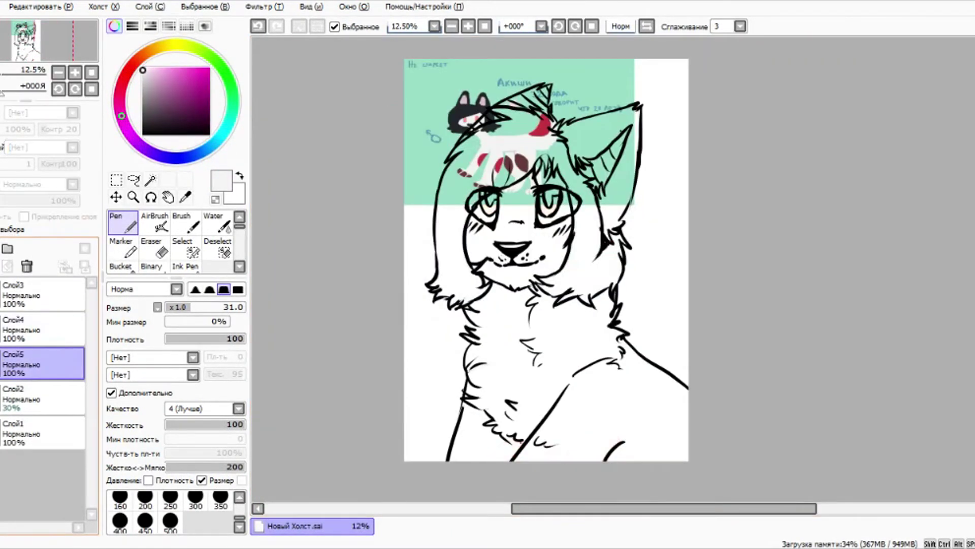
mouse_move(333, 266)
mouse_down()
mouse_move(325, 356)
mouse_move(396, 360)
mouse_move(320, 223)
mouse_move(366, 315)
mouse_move(386, 406)
mouse_move(479, 455)
mouse_up()
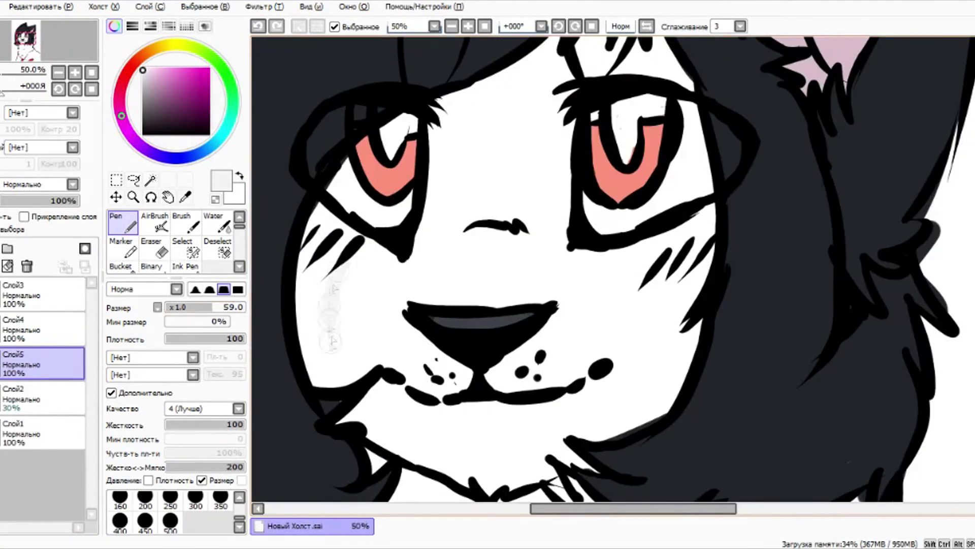
mouse_move(384, 283)
mouse_down()
mouse_move(533, 297)
mouse_move(503, 442)
mouse_move(584, 473)
mouse_move(609, 407)
mouse_move(675, 389)
mouse_move(646, 265)
mouse_move(710, 261)
mouse_up()
right_click(740, 207)
drag(740, 207, 731, 229)
right_click(578, 298)
mouse_move(571, 282)
mouse_down()
mouse_move(540, 202)
mouse_move(462, 251)
mouse_move(465, 106)
mouse_move(528, 186)
mouse_move(500, 239)
mouse_up()
Step: Paint the forehead between the bangs off-white and touch up the surrounding hair with the dark hair colour
scroll(271, 471, up, 4)
right_click(490, 207)
right_click(730, 316)
scroll(729, 315, down, 4)
scroll(738, 102, up, 2)
drag(513, 188, 550, 76)
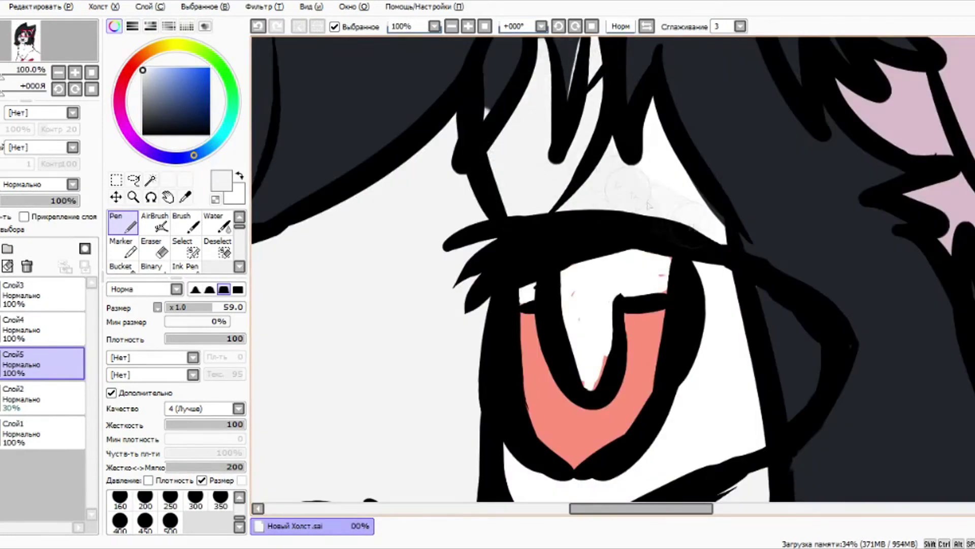
scroll(681, 203, down, 3)
scroll(711, 325, up, 1)
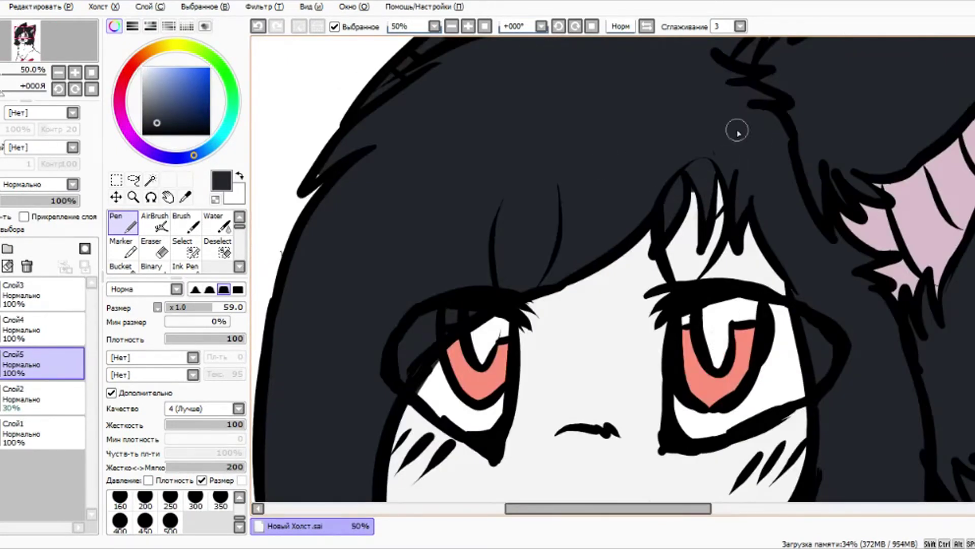
scroll(297, 171, up, 3)
scroll(379, 169, down, 4)
scroll(479, 232, down, 2)
Step: Pick the off-white again, enlarge the Pen to size 100 and fill the neck, chest and back
right_click(479, 232)
scroll(538, 322, down, 1)
scroll(539, 322, up, 2)
click(239, 307)
mouse_move(447, 297)
mouse_down()
mouse_move(495, 221)
mouse_move(644, 309)
mouse_move(722, 433)
mouse_up()
drag(437, 355, 484, 380)
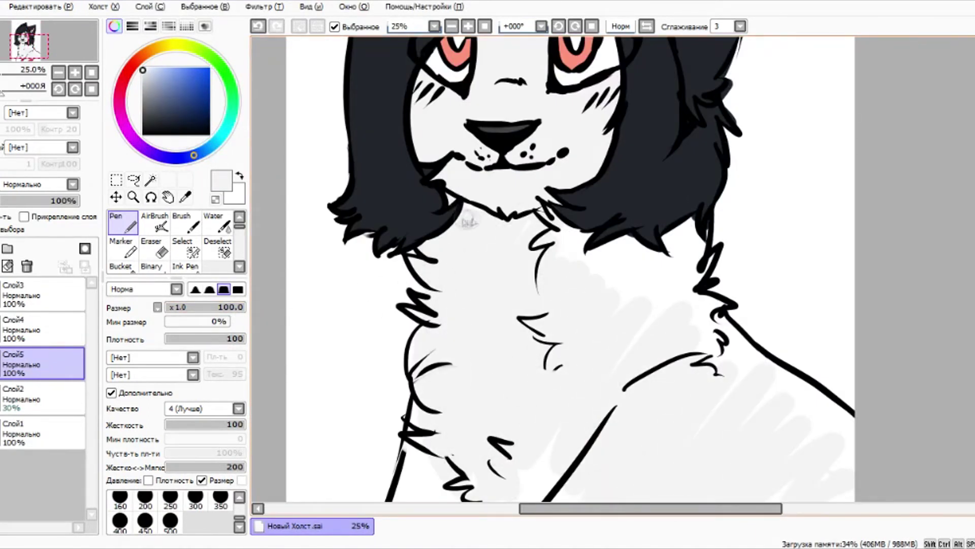
mouse_move(572, 249)
mouse_down()
mouse_move(651, 305)
mouse_move(683, 257)
mouse_up()
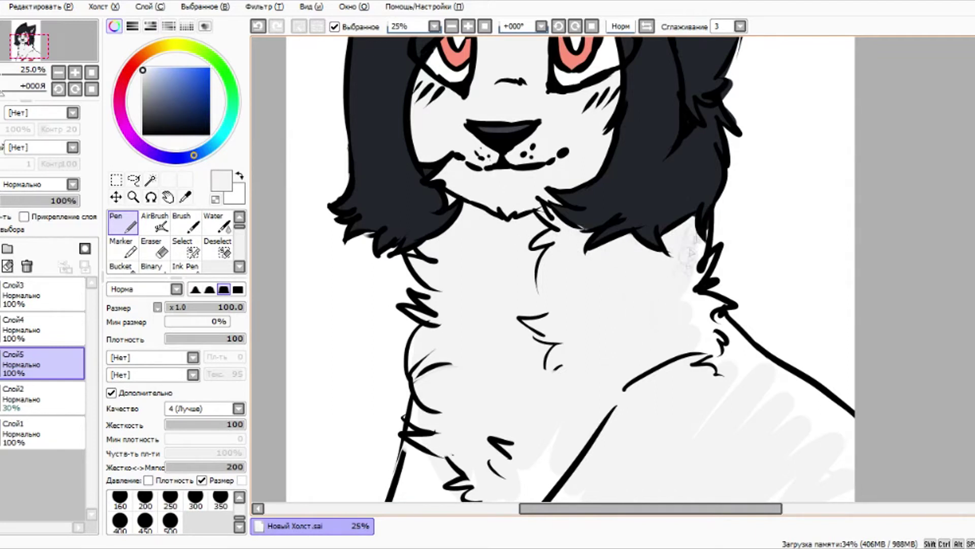
mouse_move(681, 312)
mouse_down()
mouse_move(708, 313)
mouse_move(706, 456)
mouse_move(758, 365)
mouse_move(838, 427)
mouse_up()
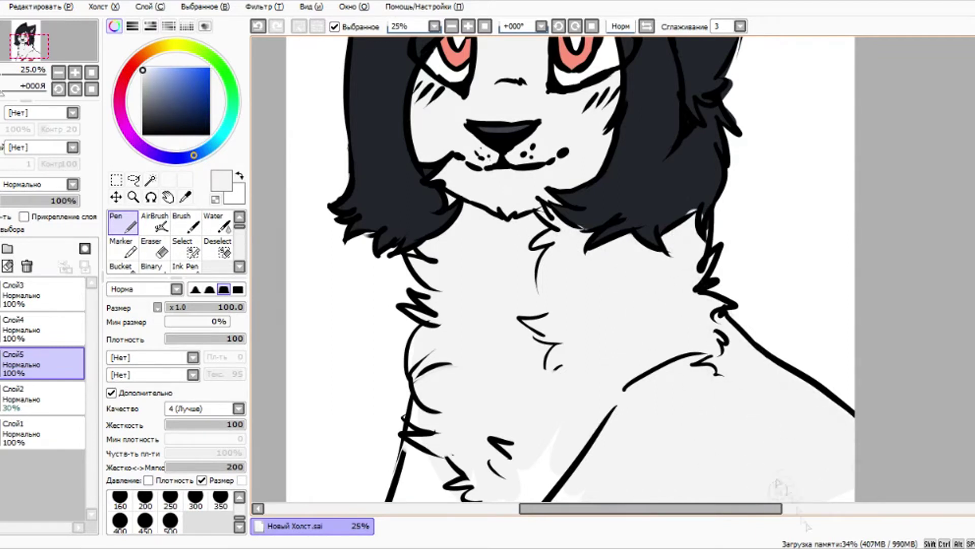
Step: Reduce the Pen to size 23 and clean up the colour edges under the right-hand hair lock
scroll(693, 218, up, 4)
drag(882, 279, 871, 314)
right_click(534, 375)
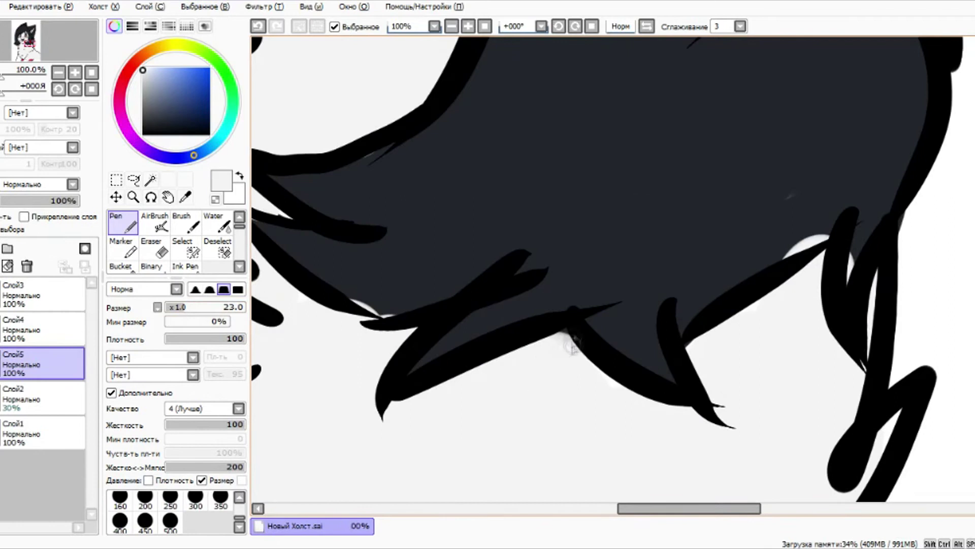
drag(555, 346, 572, 333)
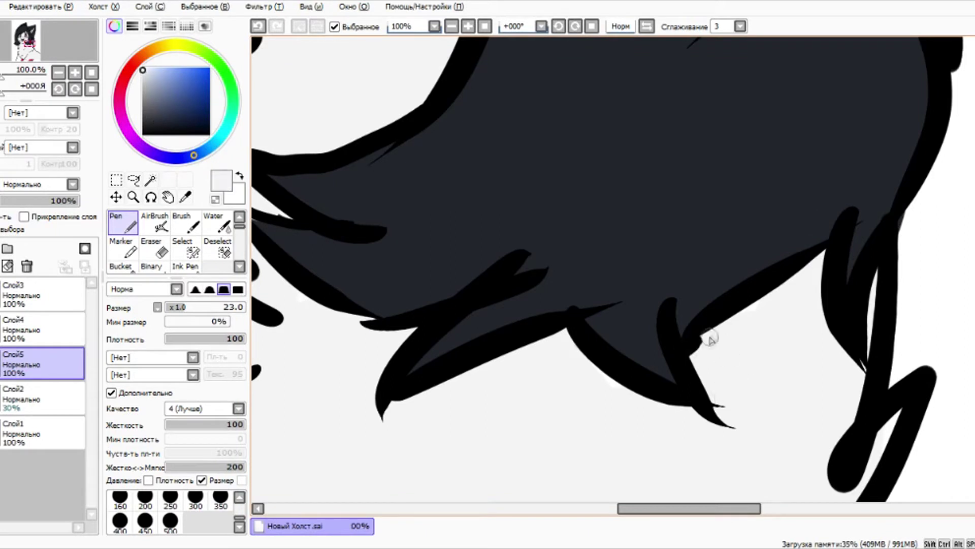
Step: Fill the small white gaps along the neck and chest fur outlines with off-white
scroll(822, 284, down, 3)
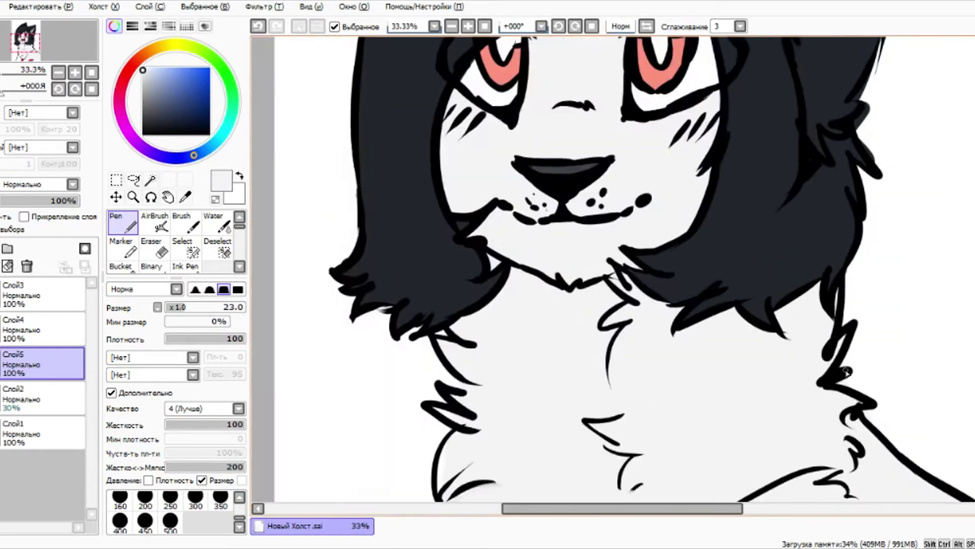
scroll(842, 355, up, 3)
scroll(859, 257, down, 4)
scroll(566, 301, up, 2)
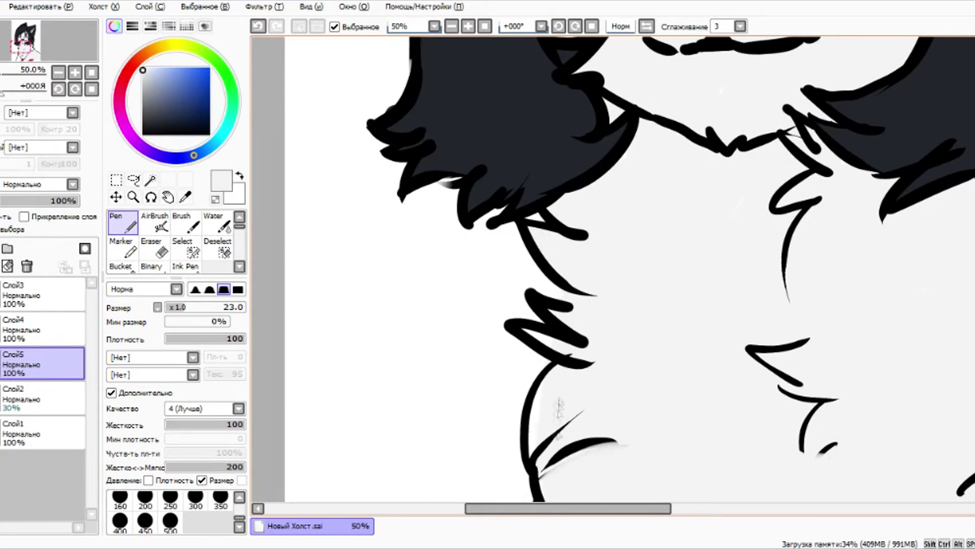
scroll(588, 269, down, 2)
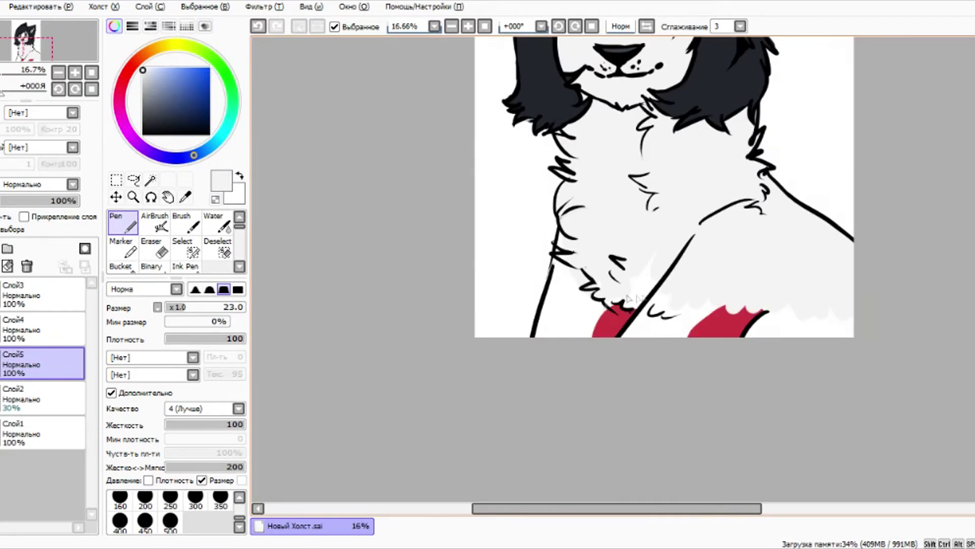
Step: Enlarge the Pen to size 48 and fill the lower chest fur and the left-hand foreleg with off-white
scroll(726, 339, up, 3)
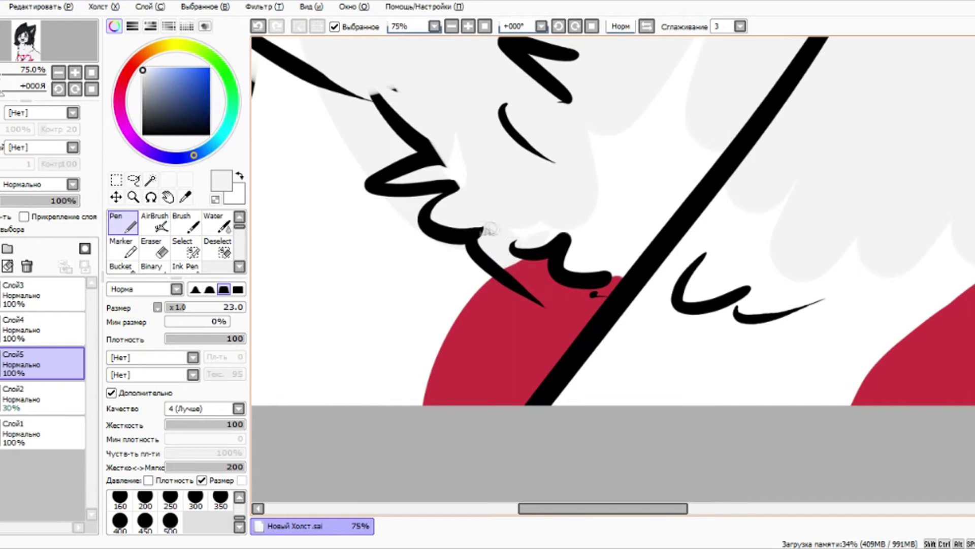
click(203, 308)
mouse_move(578, 218)
mouse_down()
mouse_move(575, 249)
mouse_move(611, 111)
mouse_move(617, 275)
mouse_move(642, 382)
mouse_move(622, 365)
mouse_up()
scroll(799, 263, down, 1)
scroll(666, 224, up, 1)
mouse_move(478, 193)
mouse_down()
mouse_move(442, 77)
mouse_move(487, 162)
mouse_move(508, 345)
mouse_up()
mouse_move(648, 261)
mouse_down()
mouse_move(573, 492)
mouse_move(641, 311)
mouse_up()
scroll(708, 261, down, 5)
scroll(755, 173, up, 2)
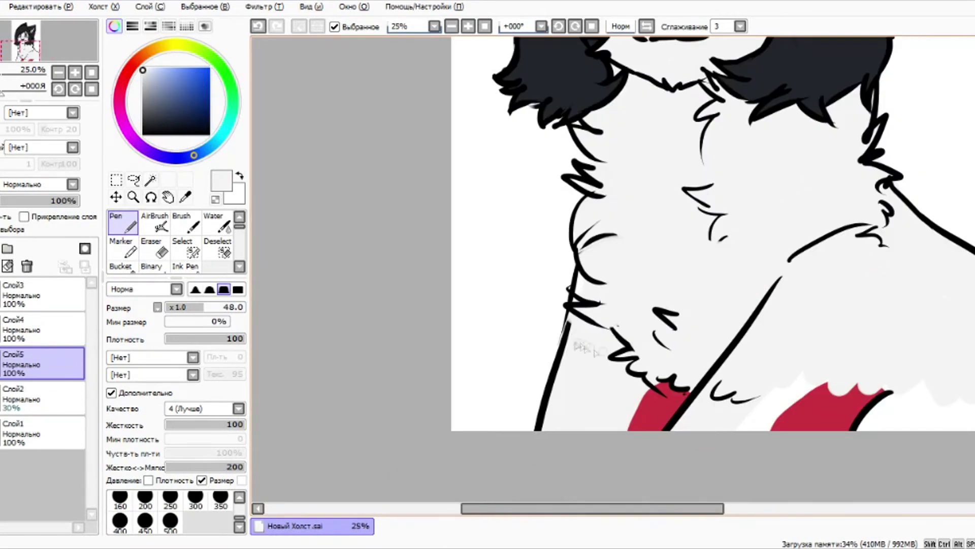
Step: Fill the remaining white area around the thigh's crimson patch with off-white
scroll(871, 208, down, 1)
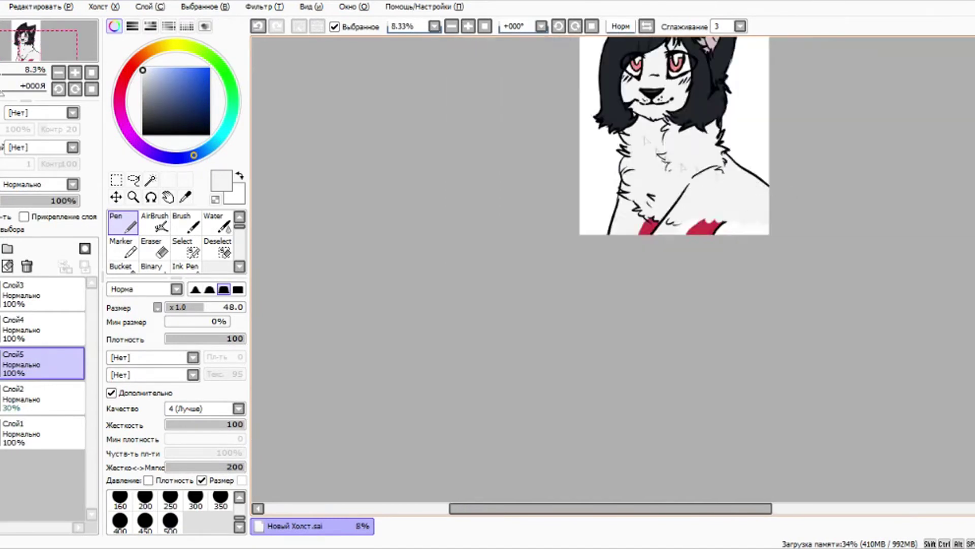
scroll(453, 409, up, 2)
mouse_move(569, 299)
mouse_down()
mouse_move(610, 319)
mouse_move(662, 418)
mouse_move(746, 356)
mouse_up()
scroll(706, 208, down, 1)
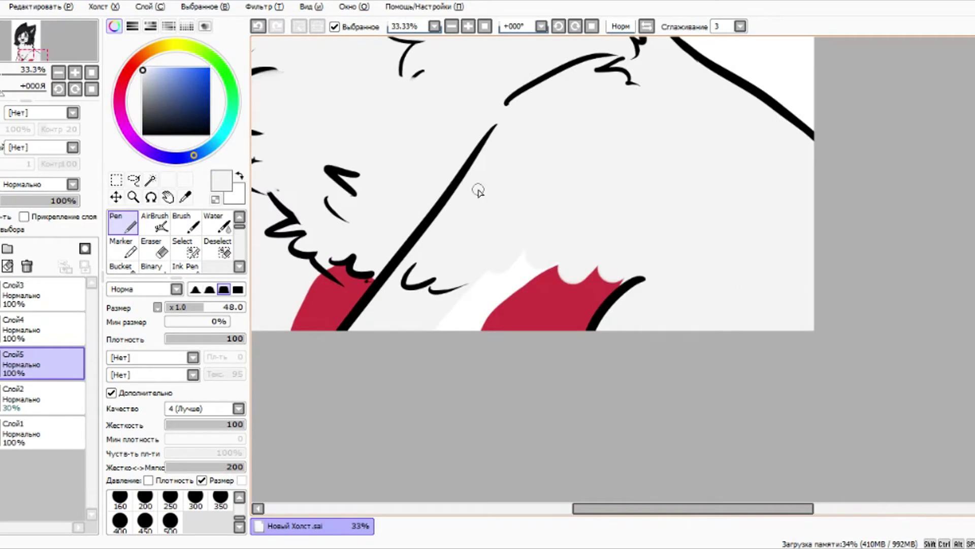
drag(447, 345, 567, 251)
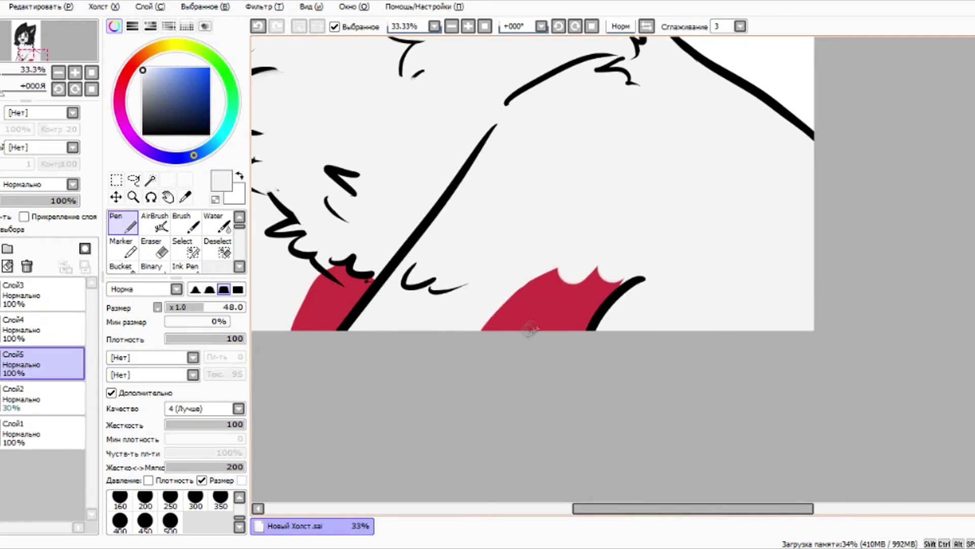
Step: Pick the crimson and repaint the thigh patch with a smooth, rounded upper edge
alt+click(539, 315)
drag(501, 307, 475, 350)
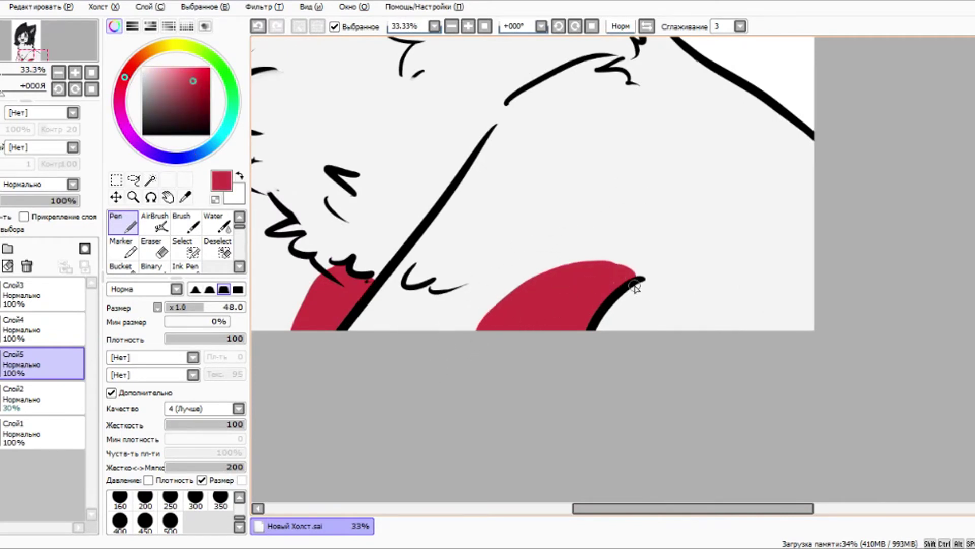
scroll(636, 287, down, 2)
scroll(640, 297, up, 3)
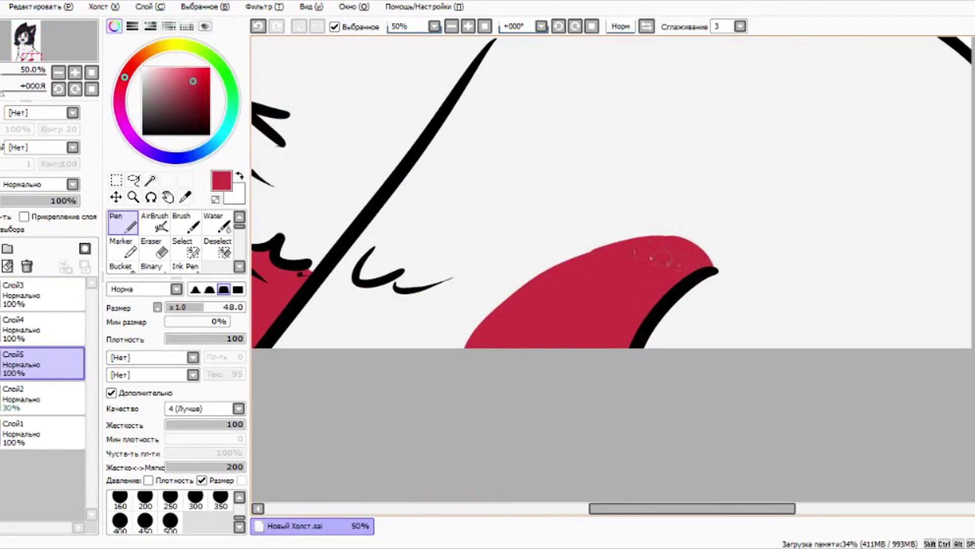
Step: Pick the dark hair colour and touch up the left-hand hair lock beside the chin
scroll(674, 123, down, 4)
scroll(681, 123, up, 2)
scroll(694, 122, down, 2)
scroll(635, 203, up, 2)
scroll(594, 263, down, 2)
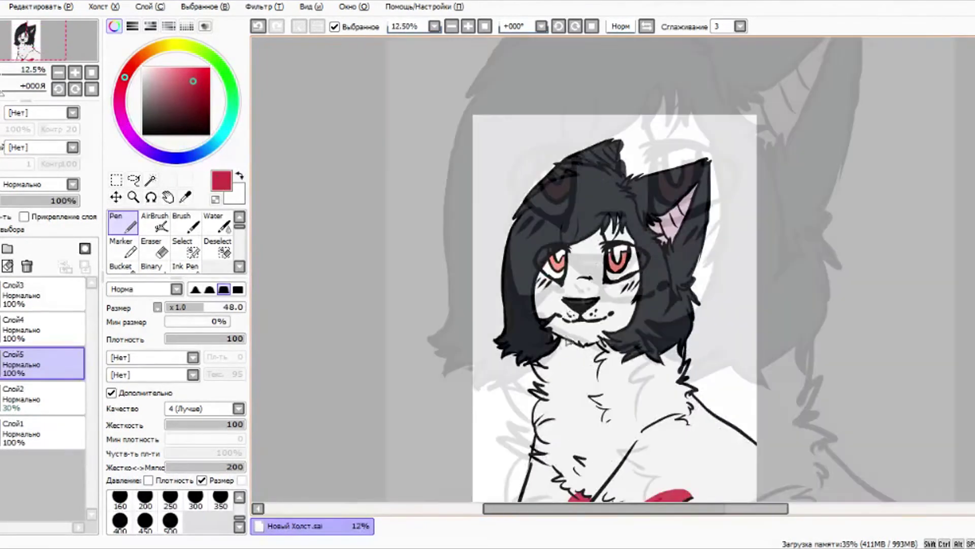
scroll(566, 338, up, 4)
alt+click(465, 340)
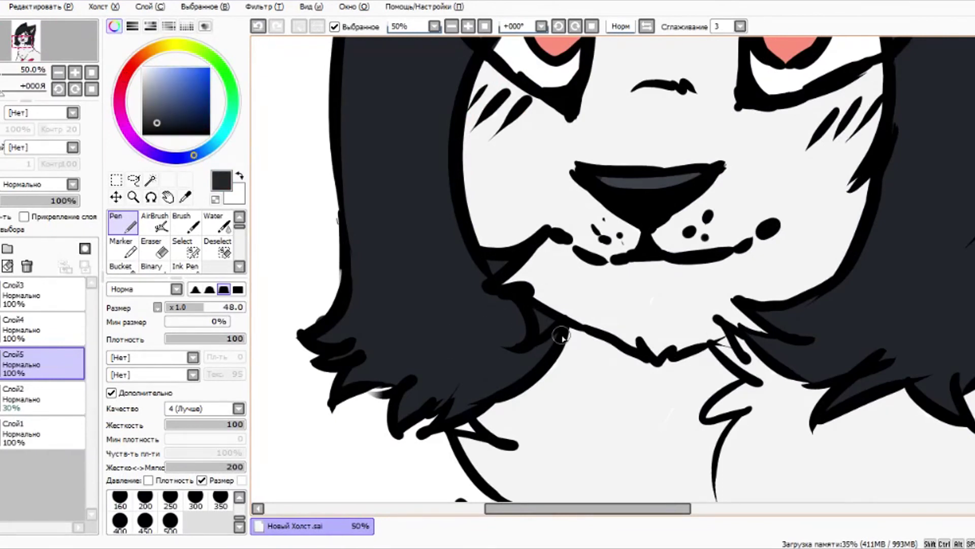
scroll(561, 336, down, 3)
click(214, 547)
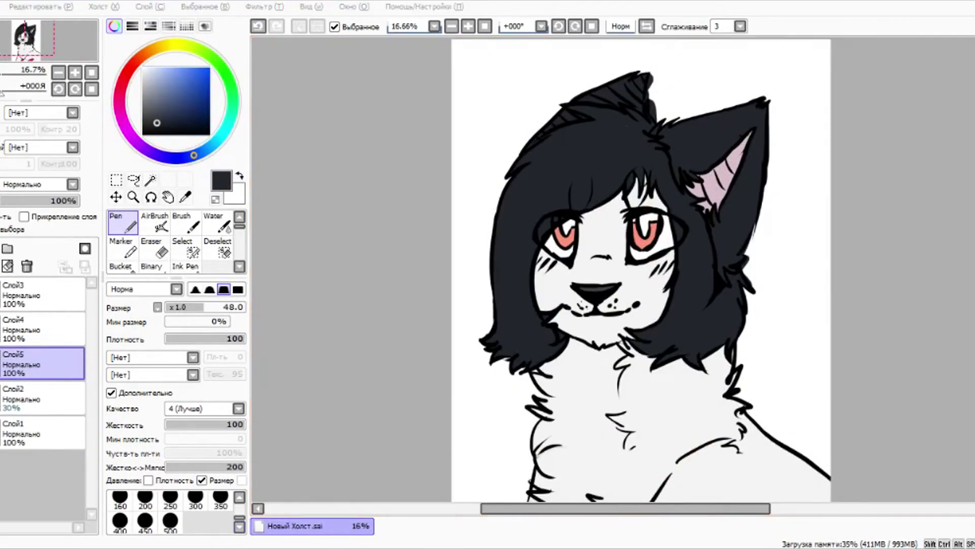
Step: Erase the dark colour spilling past the outline below the right-hand ear with the Eraser at size 18
scroll(756, 109, up, 1)
scroll(909, 393, up, 3)
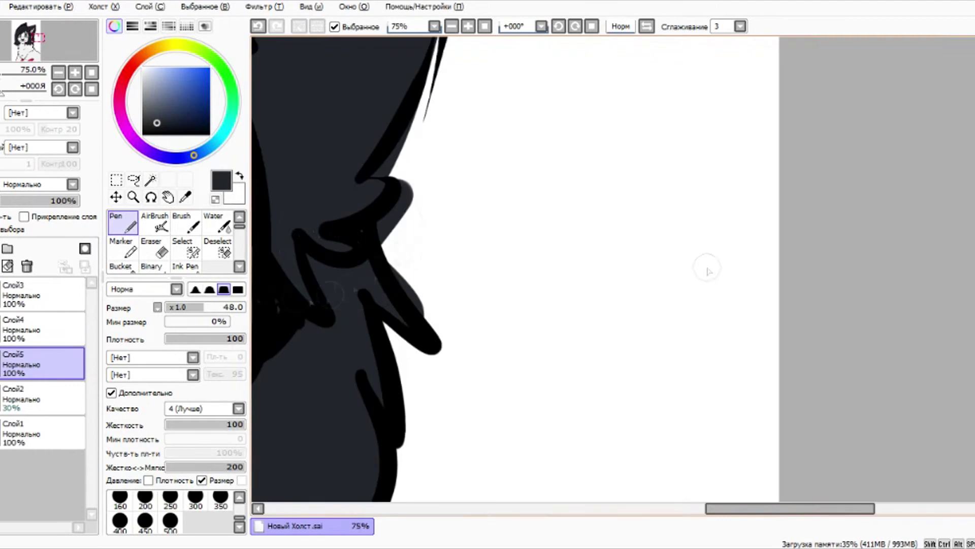
key(e)
mouse_move(388, 229)
mouse_down()
mouse_move(409, 194)
mouse_move(410, 122)
mouse_up()
key(ctrl+z)
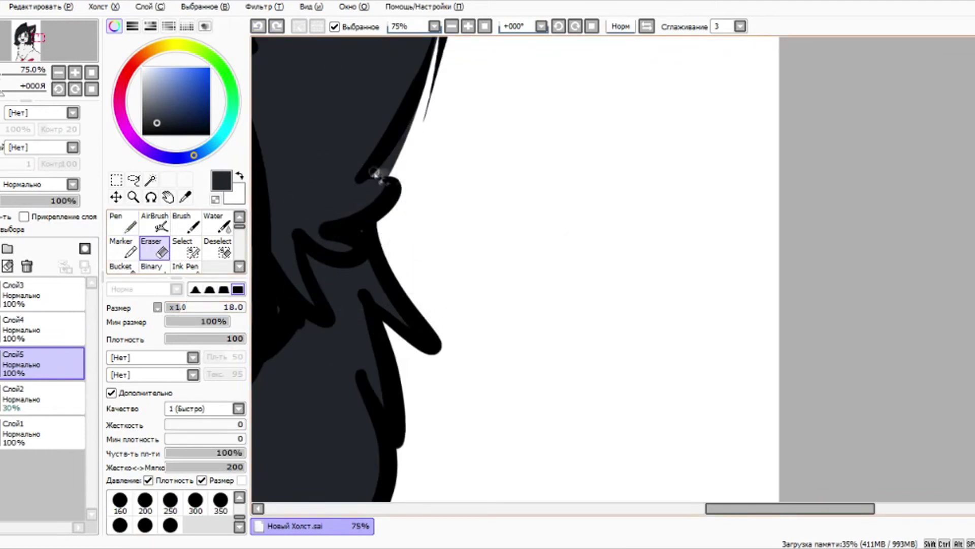
drag(379, 175, 413, 120)
Step: Erase the colour spilling past the outlines of the right-hand hair lock, neck and chest fur
scroll(502, 174, down, 2)
scroll(475, 136, up, 3)
scroll(483, 148, down, 3)
scroll(462, 406, up, 2)
drag(470, 306, 454, 268)
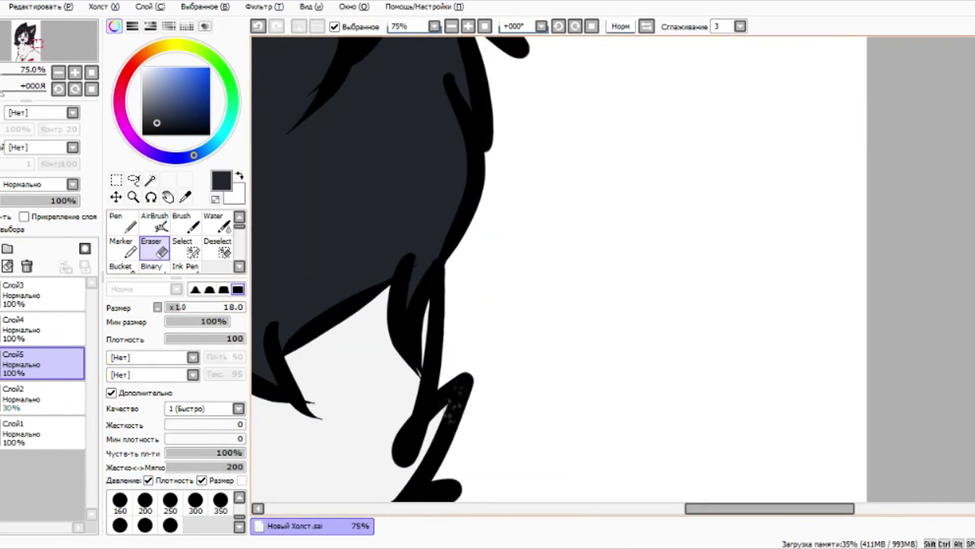
scroll(473, 215, down, 3)
scroll(485, 341, up, 3)
scroll(633, 271, down, 4)
scroll(355, 401, up, 3)
scroll(500, 224, down, 2)
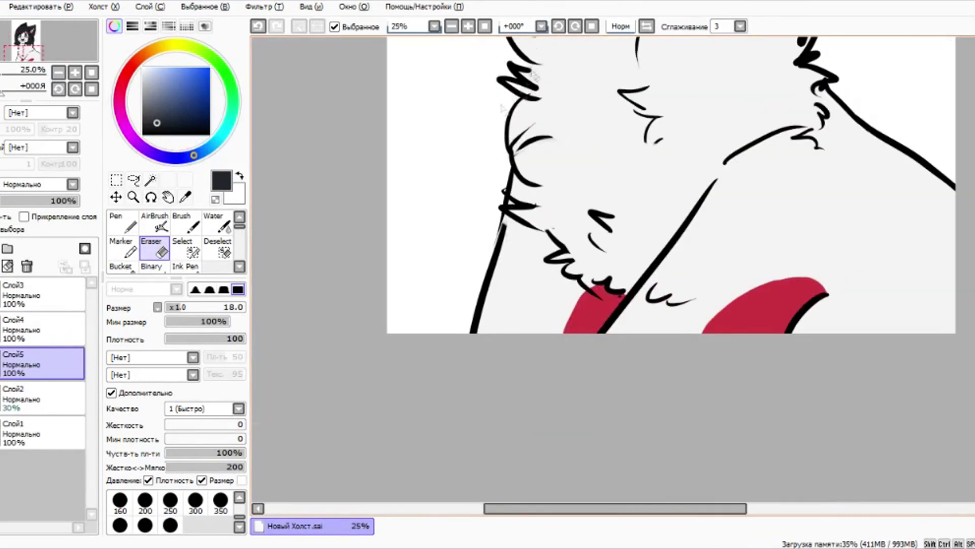
Step: Pick the light grey fur colour and touch up the chest fur, returning to the Eraser for its left-hand outline
scroll(500, 219, up, 6)
right_click(651, 168)
key(n)
click(162, 248)
scroll(558, 303, down, 5)
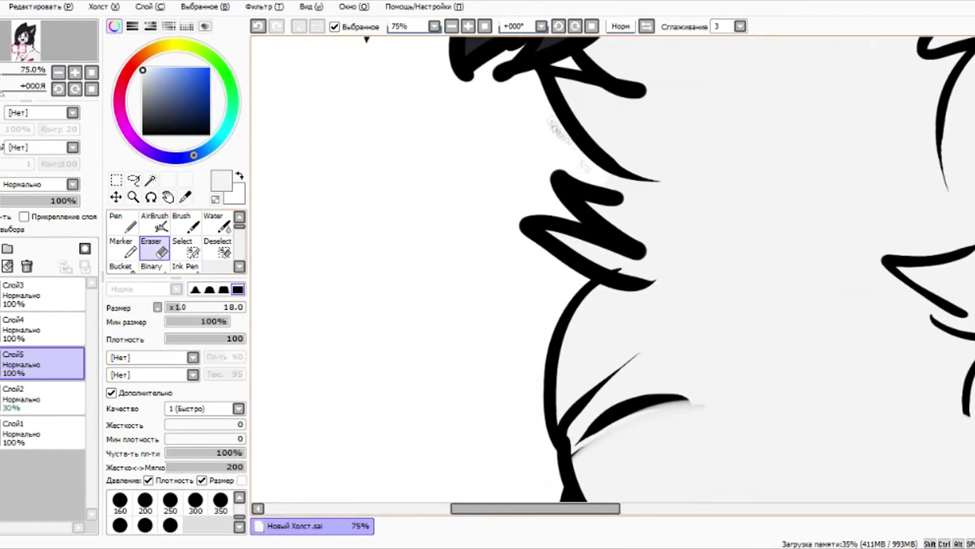
Step: Erase the stray colour outside the left-hand outlines of the chest fur, neck and hair with the Eraser at size 18
scroll(492, 281, up, 4)
scroll(493, 281, down, 4)
scroll(472, 203, up, 4)
scroll(439, 344, down, 4)
scroll(462, 139, up, 3)
scroll(462, 139, down, 4)
scroll(429, 257, up, 2)
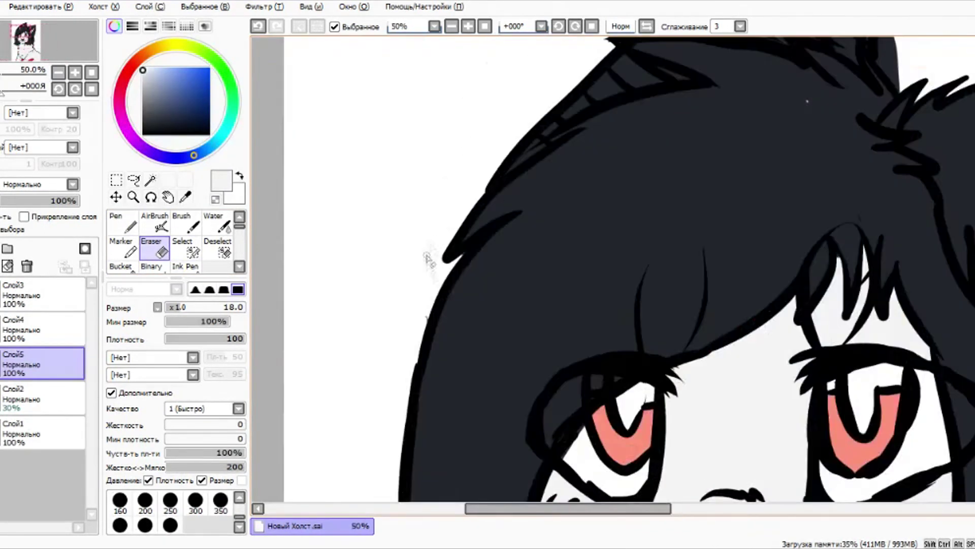
Step: Pick the dark hair colour and clean up the outer edge of the hair up to the left-hand ear
scroll(509, 148, up, 3)
scroll(509, 148, down, 3)
scroll(647, 240, up, 2)
right_click(647, 239)
scroll(485, 309, down, 3)
scroll(433, 255, up, 2)
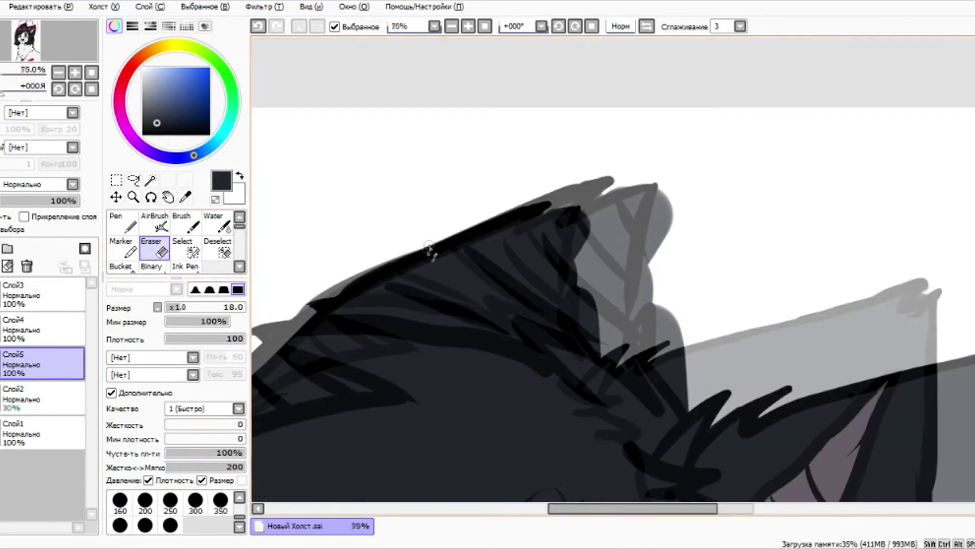
Step: Erase the dark colour spilling past the left-hand ear and the outline between the two ears
drag(300, 311, 531, 211)
mouse_move(672, 196)
mouse_down()
mouse_move(655, 297)
mouse_move(686, 412)
mouse_up()
click(123, 223)
click(155, 249)
scroll(559, 238, up, 1)
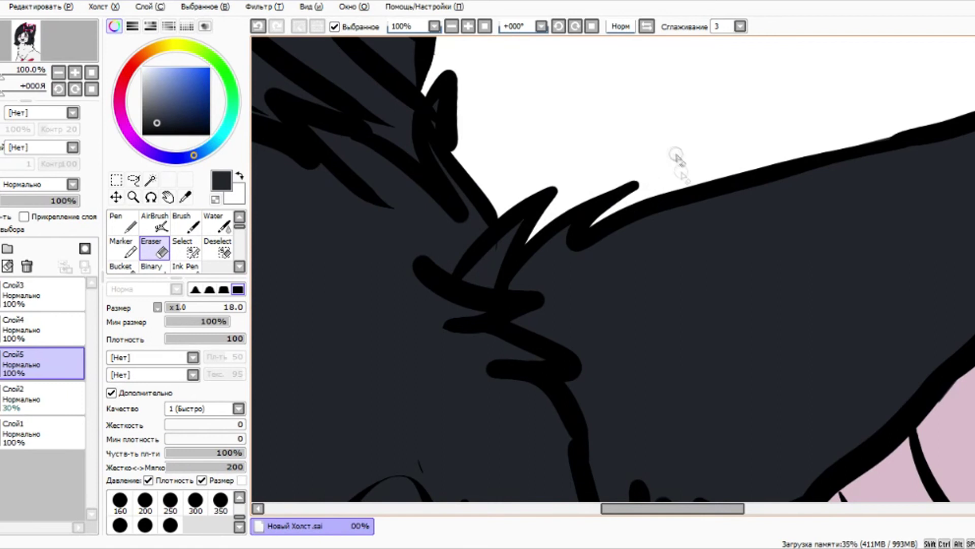
scroll(676, 157, down, 4)
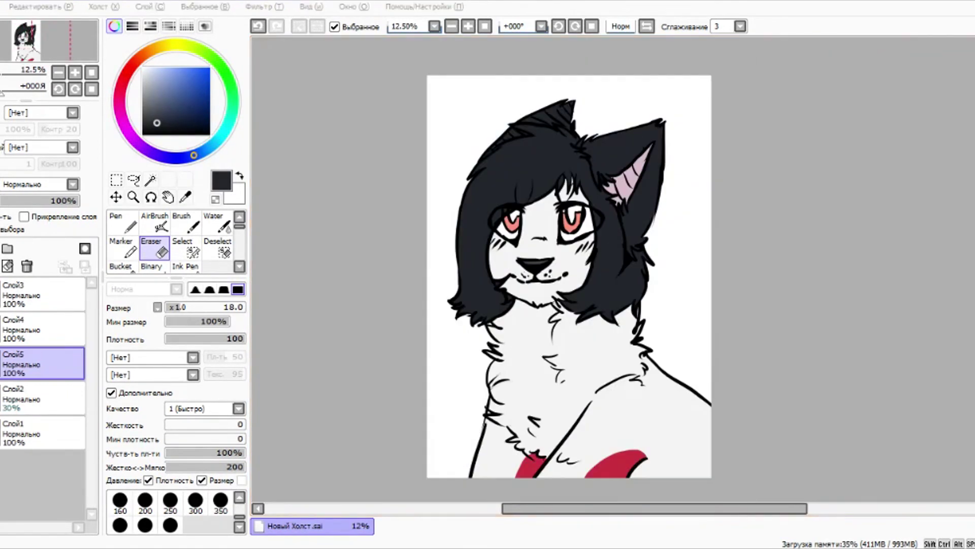
Step: Move the layer Слой4 above Слой3 in the layer stack
click(2, 329)
scroll(476, 127, up, 2)
mouse_move(26, 364)
mouse_down()
mouse_move(23, 320)
mouse_move(21, 356)
mouse_up()
drag(15, 329, 7, 293)
scroll(407, 97, down, 3)
click(2, 294)
click(2, 295)
click(2, 295)
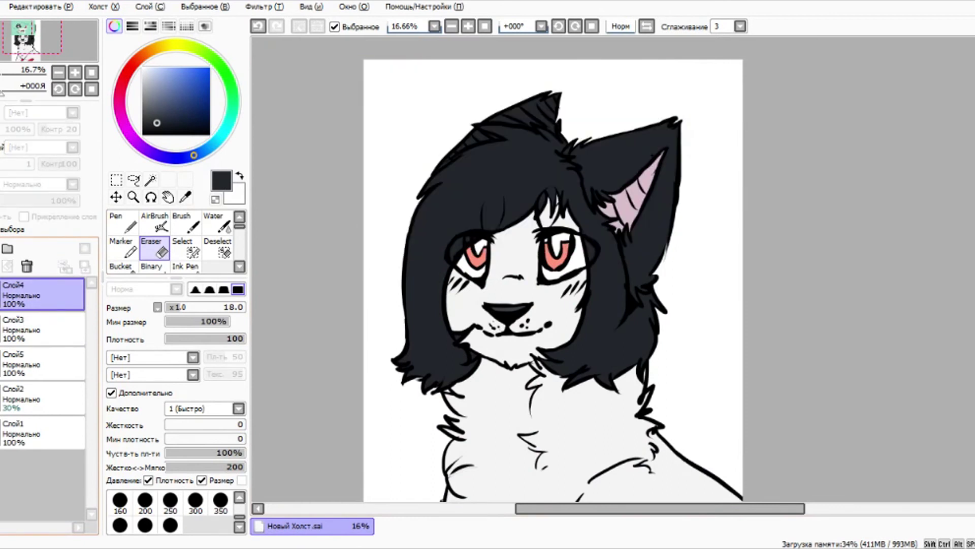
Step: Add a new layer above Слой5 in Shade mode and choose a dark red for the Pen
scroll(493, 78, down, 2)
scroll(480, 144, up, 1)
click(30, 363)
right_click(584, 422)
click(189, 100)
click(122, 222)
click(7, 266)
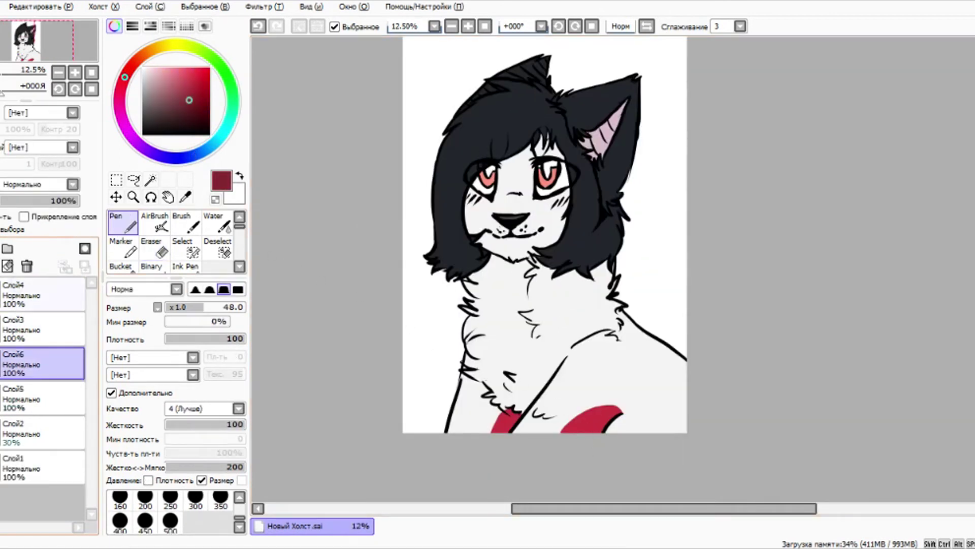
scroll(517, 149, up, 1)
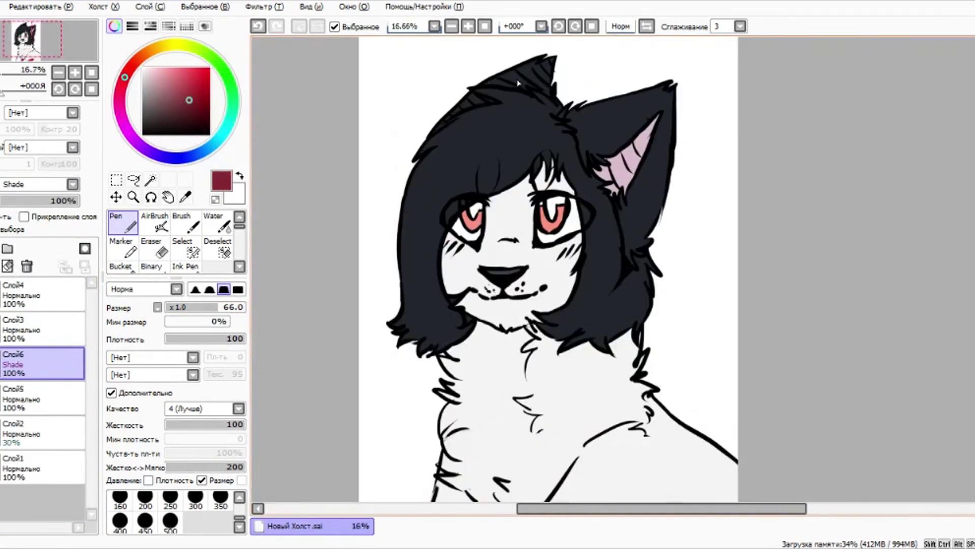
Step: Lower the shading layer's opacity to 11% and shade the first strands at the hair parting with the Pen at size 21
scroll(517, 148, up, 1)
drag(71, 200, 30, 198)
drag(485, 153, 447, 220)
click(258, 26)
drag(548, 93, 562, 105)
scroll(533, 48, up, 3)
click(258, 26)
key([)
click(259, 29)
mouse_move(563, 172)
mouse_down()
mouse_move(630, 233)
mouse_move(606, 216)
mouse_move(635, 254)
mouse_up()
click(186, 308)
drag(569, 148, 648, 160)
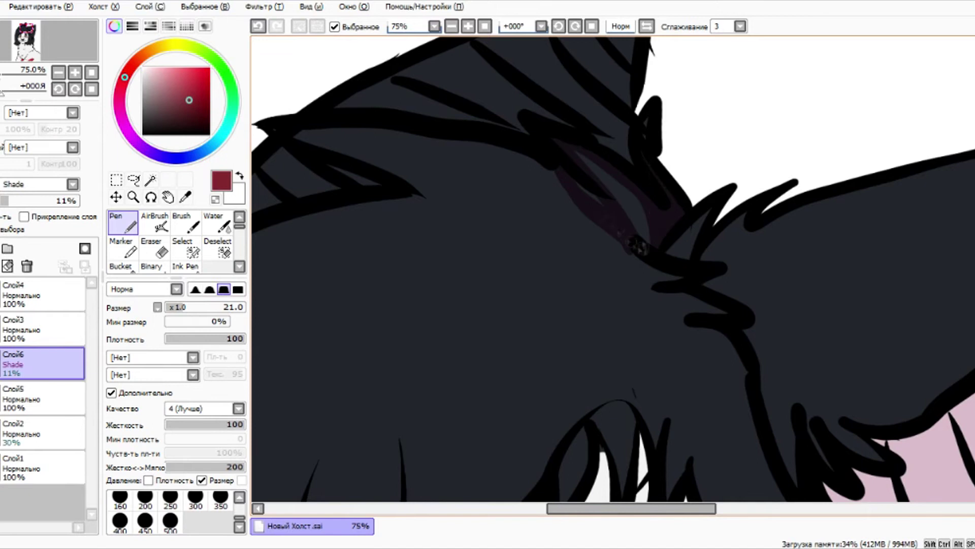
Step: Draw thin shading strands from the parting down to the short fringe above the right-hand eye
scroll(598, 209, down, 3)
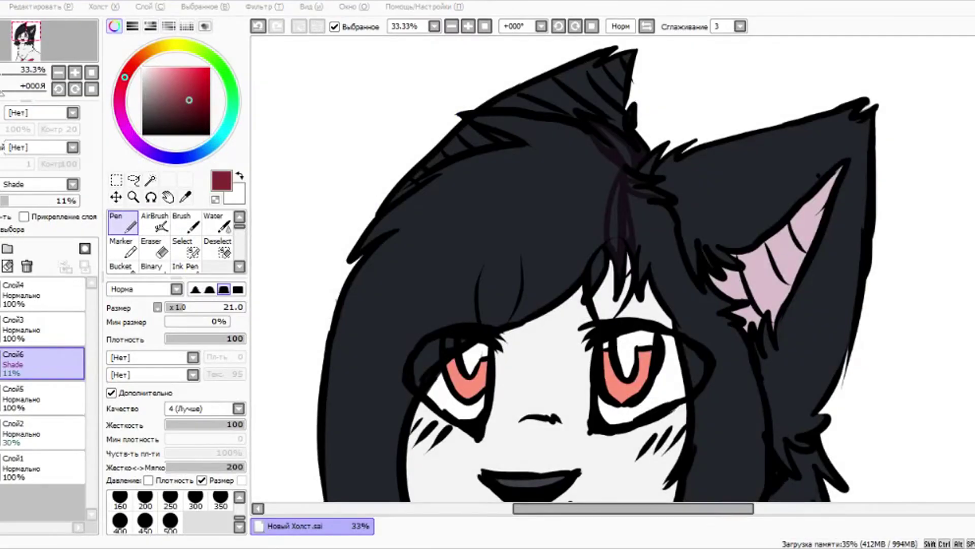
scroll(616, 243, up, 1)
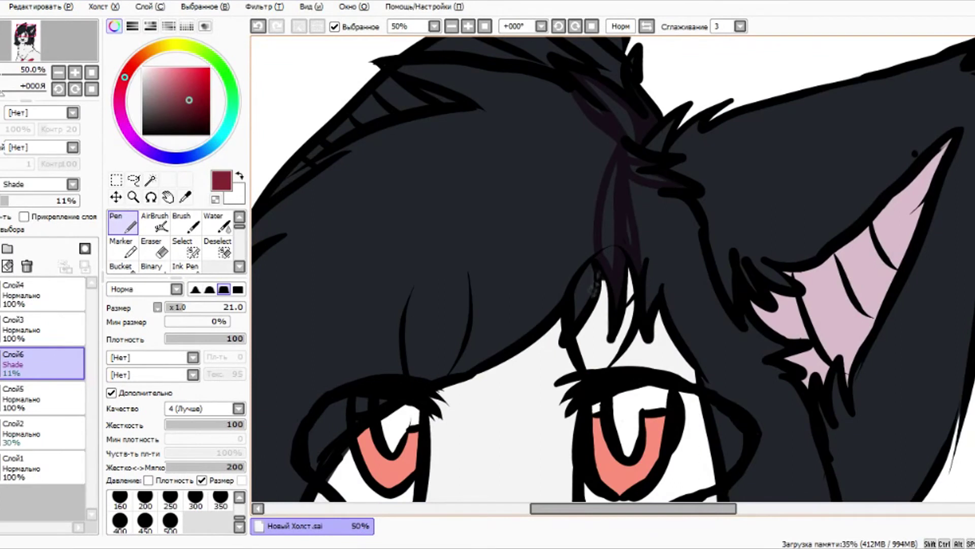
drag(628, 175, 660, 304)
drag(637, 181, 697, 235)
scroll(663, 239, down, 3)
scroll(641, 258, up, 3)
Step: Draw curved shading strands from the parting along the lower edge and top of the left-hand fringe
mouse_move(655, 104)
mouse_down()
mouse_move(523, 292)
mouse_move(531, 297)
mouse_up()
drag(534, 274, 520, 321)
drag(630, 206, 529, 317)
scroll(859, 238, down, 1)
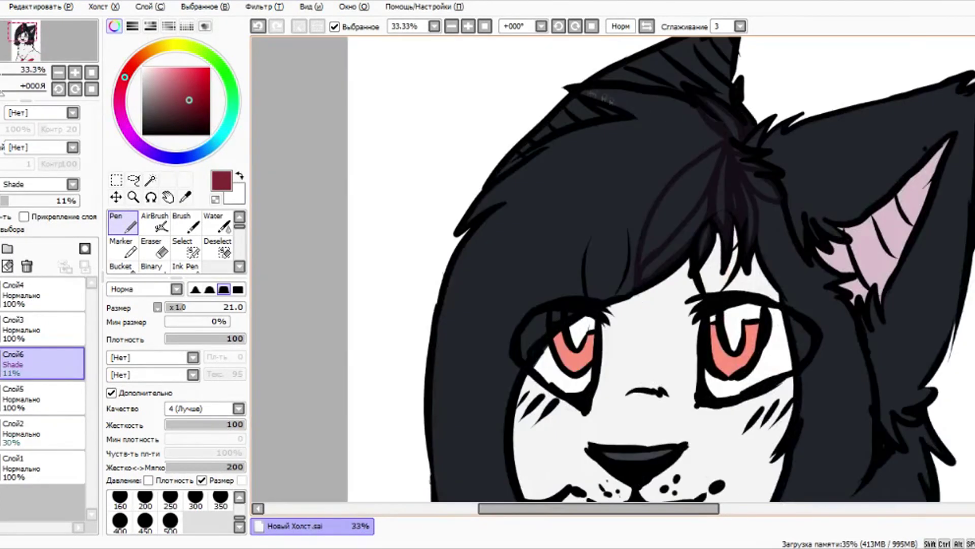
scroll(629, 112, down, 1)
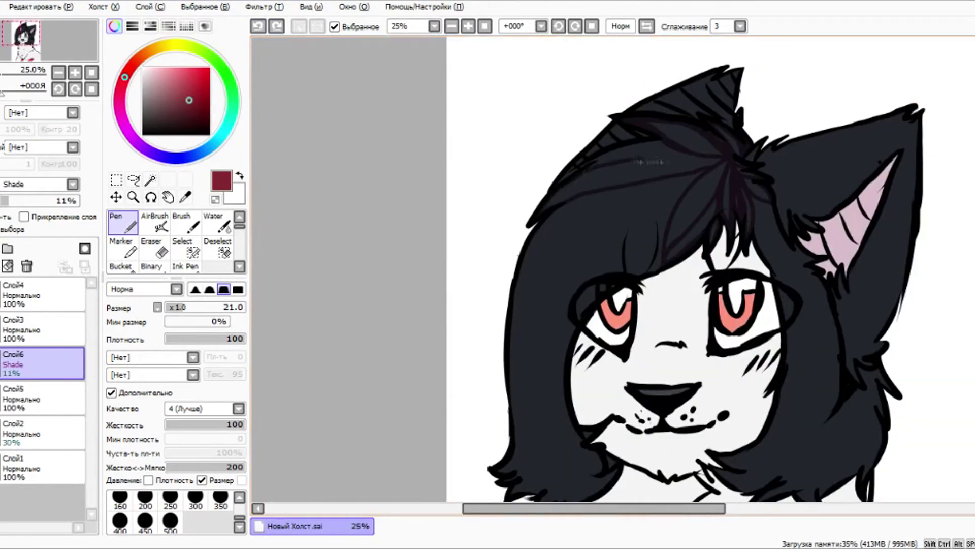
Step: Add long shading strands across the fringe down towards the left-hand eye
scroll(662, 146, up, 2)
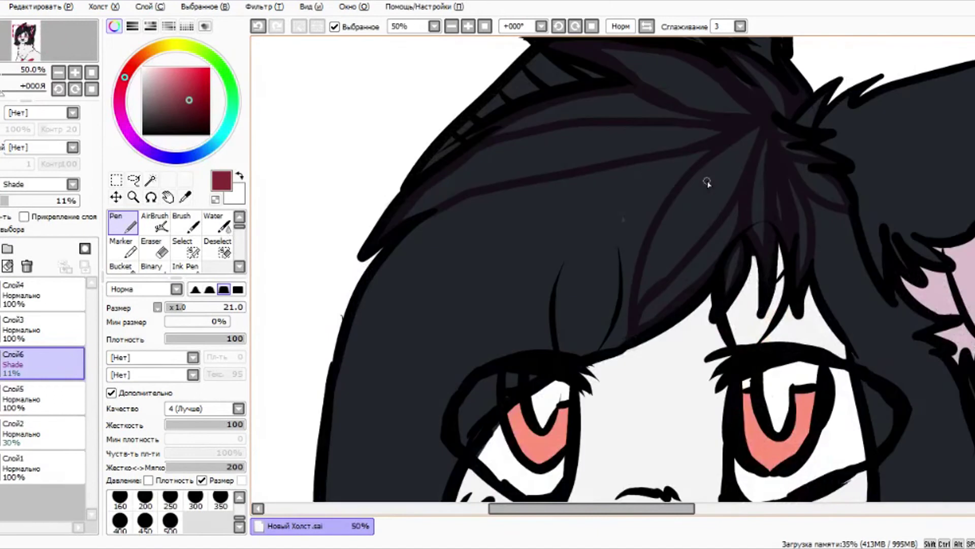
scroll(650, 243, down, 2)
scroll(650, 224, up, 1)
mouse_move(655, 173)
mouse_down()
mouse_move(581, 130)
mouse_move(555, 318)
mouse_up()
mouse_move(584, 131)
mouse_down()
mouse_move(573, 203)
mouse_move(577, 344)
mouse_up()
drag(574, 196, 577, 361)
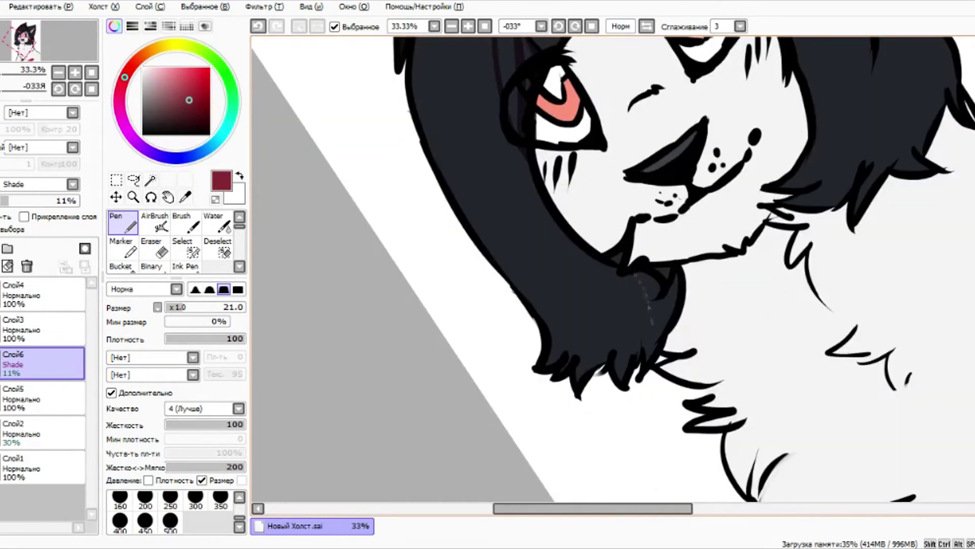
Step: Shade the inner curl of the left-hand hair lock beside the chin with short strands on the rotated canvas
drag(653, 282, 645, 351)
drag(671, 268, 655, 358)
mouse_move(640, 275)
mouse_down()
mouse_move(629, 353)
mouse_move(643, 337)
mouse_move(618, 375)
mouse_move(632, 325)
mouse_up()
drag(622, 251, 617, 330)
mouse_move(574, 370)
mouse_down()
mouse_move(605, 361)
mouse_move(619, 346)
mouse_up()
click(558, 26)
click(558, 26)
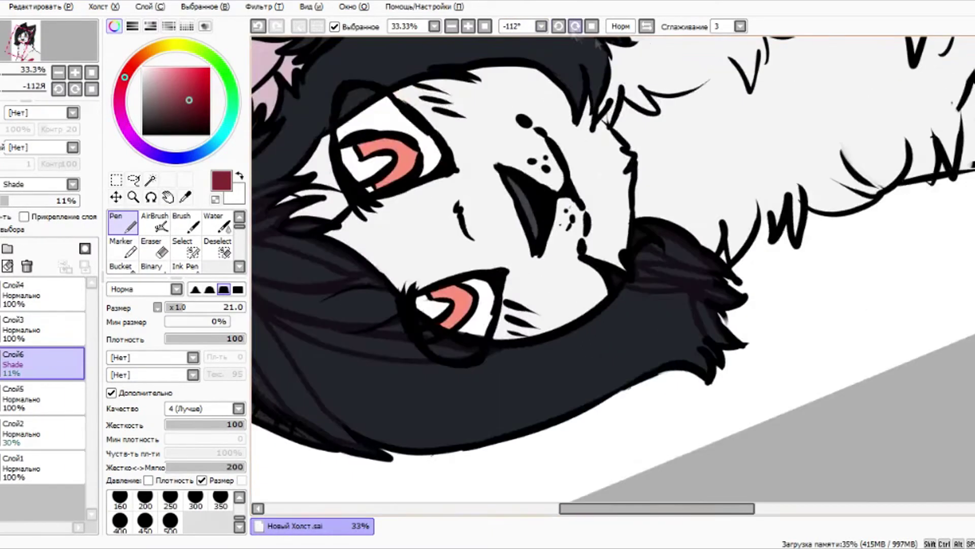
Step: Return the canvas to its upright rotation and undo the last shading strokes
click(484, 26)
click(468, 26)
click(258, 27)
click(258, 28)
click(258, 28)
scroll(346, 140, up, 1)
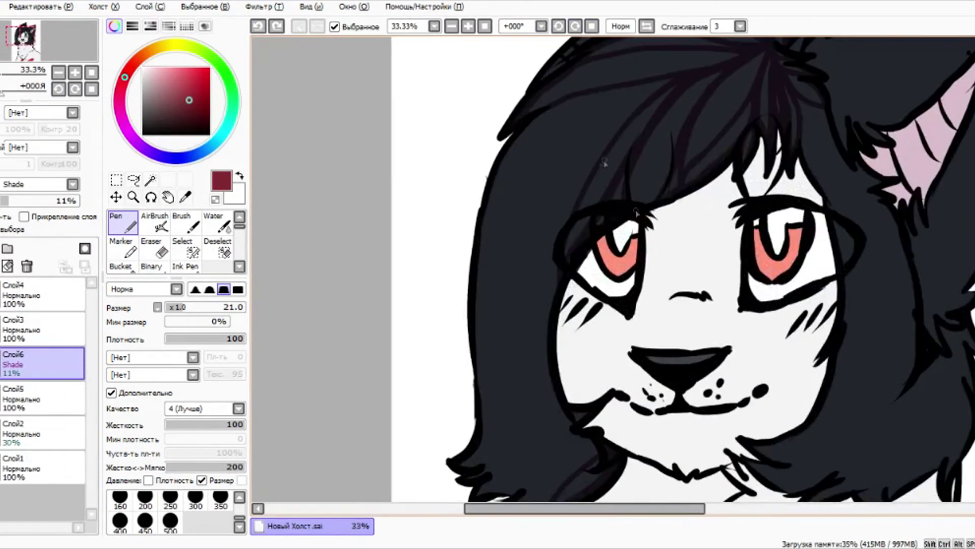
Step: Draw long shading strands from the fringe down the length of the left-hand hair lock
drag(670, 81, 541, 374)
drag(557, 287, 551, 398)
mouse_move(594, 97)
mouse_down()
mouse_move(487, 400)
mouse_move(502, 391)
mouse_up()
drag(482, 237, 478, 426)
mouse_move(538, 229)
mouse_down()
mouse_move(526, 376)
mouse_move(468, 469)
mouse_up()
Step: Fill the lower end of the left-hand hair lock with fanned shading strands
mouse_move(487, 386)
mouse_down()
mouse_move(470, 460)
mouse_move(479, 468)
mouse_up()
drag(532, 356, 474, 480)
mouse_move(528, 354)
mouse_down()
mouse_move(526, 433)
mouse_move(476, 494)
mouse_up()
scroll(525, 442, down, 1)
mouse_move(529, 292)
mouse_down()
mouse_move(523, 409)
mouse_move(541, 365)
mouse_move(507, 403)
mouse_move(562, 354)
mouse_up()
key(ctrl+z)
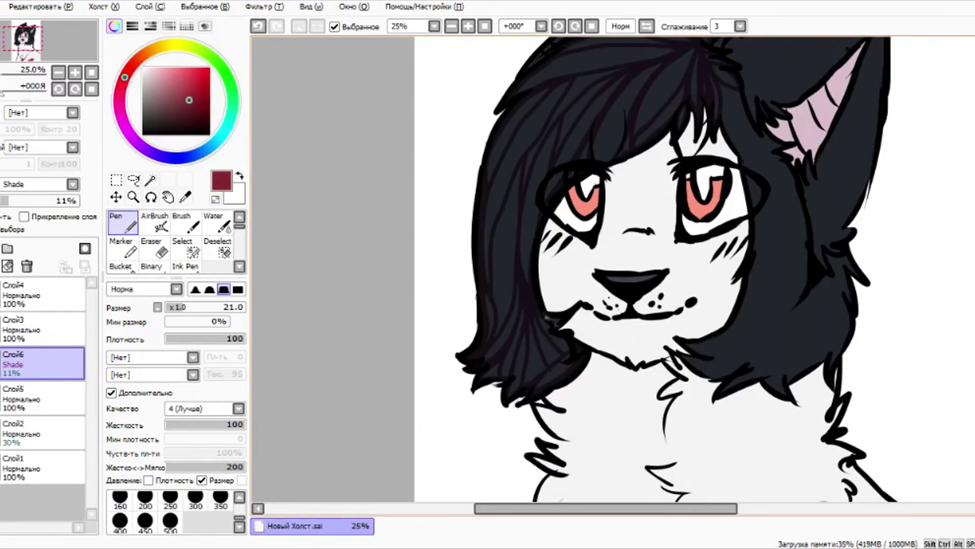
Step: Draw shading strands from the parting along the right-hand side of the face and down the right-hand hair lock
scroll(557, 130, down, 2)
scroll(637, 171, up, 2)
drag(519, 151, 541, 232)
mouse_move(531, 161)
mouse_down()
mouse_move(555, 206)
mouse_move(562, 320)
mouse_up()
drag(548, 245, 559, 314)
drag(552, 202, 613, 365)
mouse_move(569, 271)
mouse_down()
mouse_move(500, 425)
mouse_move(558, 330)
mouse_move(546, 432)
mouse_up()
mouse_move(570, 278)
mouse_down()
mouse_move(579, 379)
mouse_move(558, 441)
mouse_up()
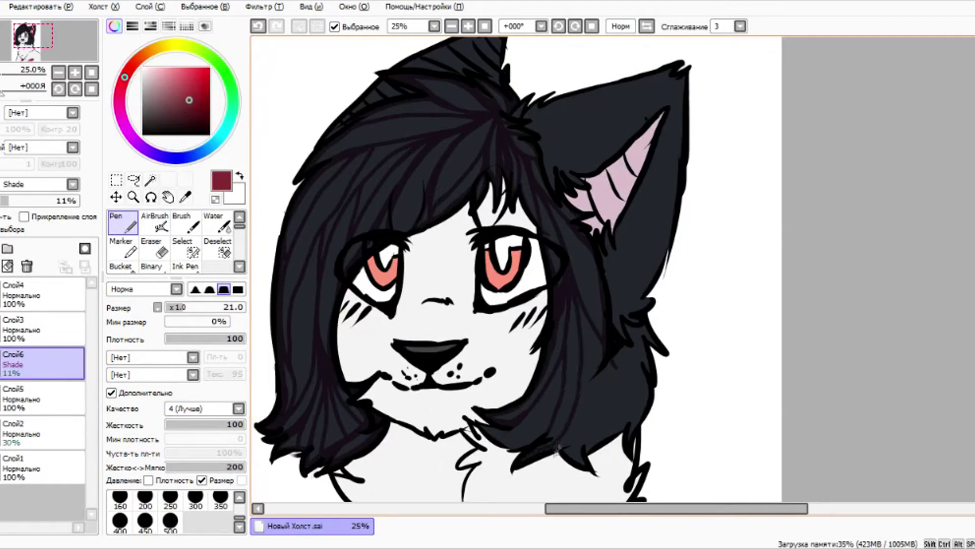
Step: Add shading strands to the lower end and outer part of the right-hand hair lock
drag(585, 320, 586, 457)
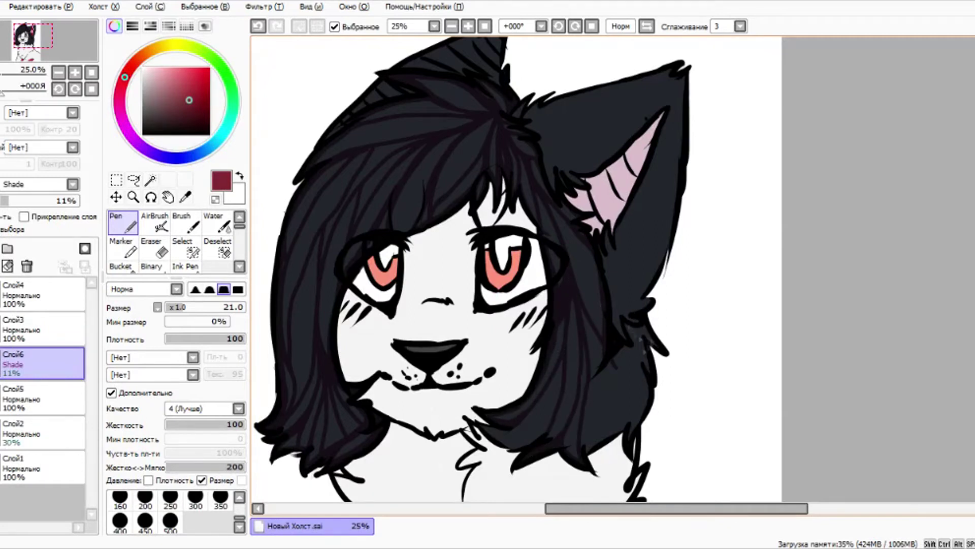
mouse_move(617, 350)
mouse_down()
mouse_move(631, 437)
mouse_move(614, 358)
mouse_move(620, 347)
mouse_move(613, 443)
mouse_up()
drag(599, 380, 584, 445)
mouse_move(481, 427)
mouse_down()
mouse_move(541, 442)
mouse_move(533, 445)
mouse_up()
drag(560, 365, 524, 435)
scroll(521, 424, down, 1)
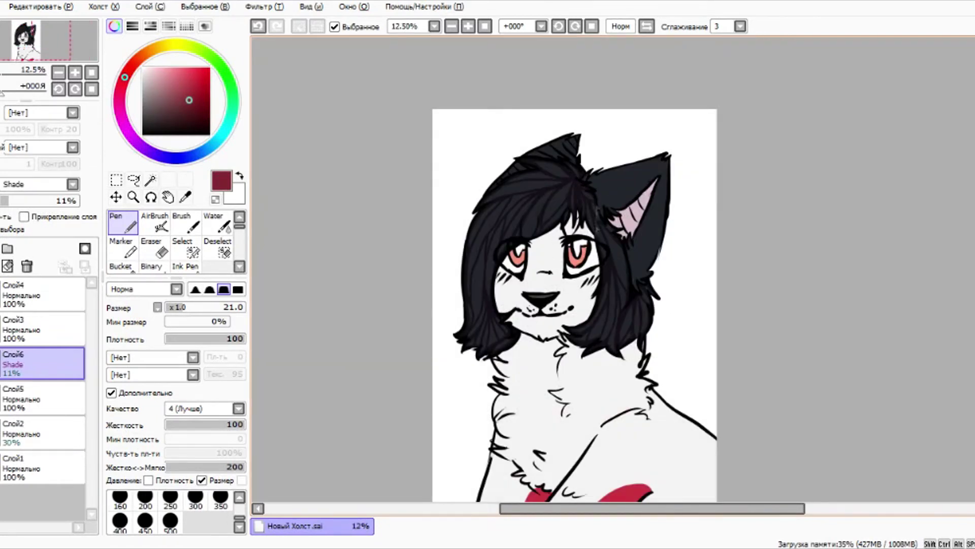
Step: Blend the shading strands across the fringe and both hair locks with the Water tool at size 200
key(plus)
click(214, 223)
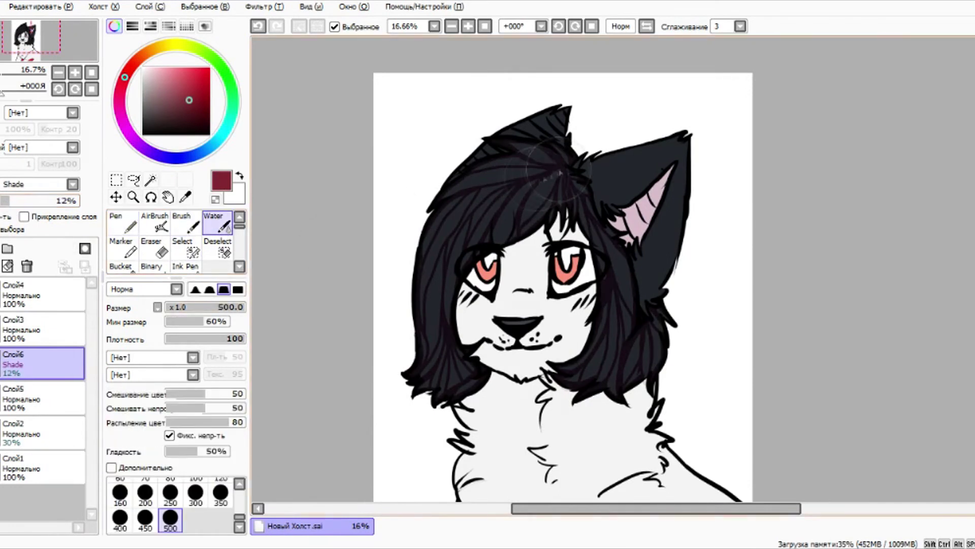
key(bracketleft)
key(bracketleft)
key(bracketleft)
key(bracketleft)
key(bracketleft)
key(bracketleft)
key(plus)
mouse_move(584, 161)
mouse_down()
mouse_move(545, 157)
mouse_move(549, 215)
mouse_move(553, 164)
mouse_move(564, 192)
mouse_move(491, 205)
mouse_move(659, 288)
mouse_move(626, 219)
mouse_move(451, 279)
mouse_move(410, 424)
mouse_up()
drag(724, 427, 686, 381)
Step: Set the hair shading layer's opacity to 15% and save the drawing
scroll(491, 125, down, 1)
click(11, 200)
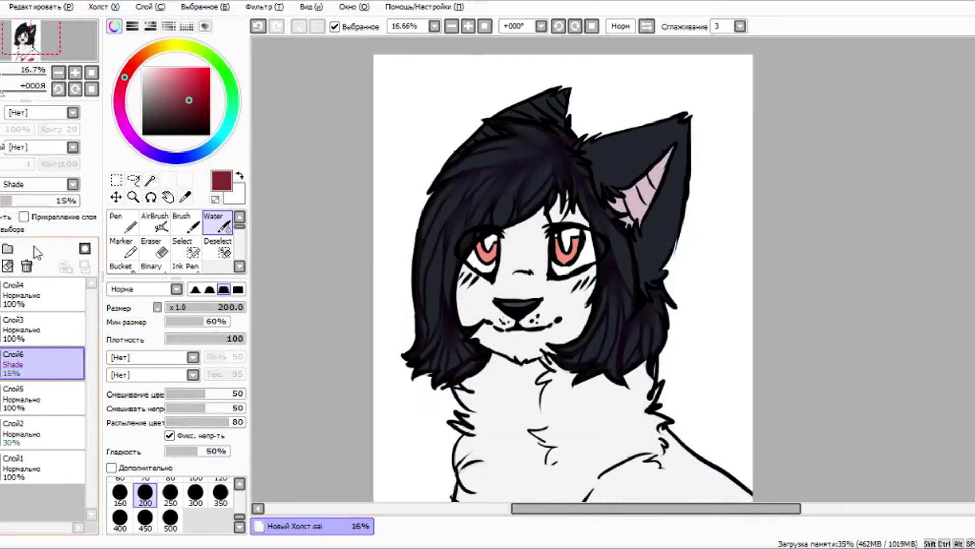
key(ctrl+s)
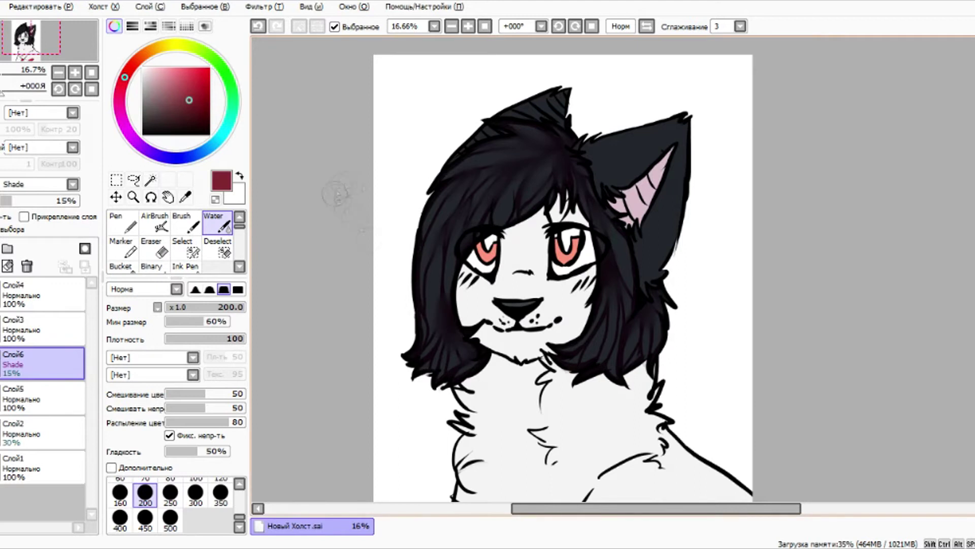
scroll(499, 92, up, 1)
scroll(622, 161, down, 2)
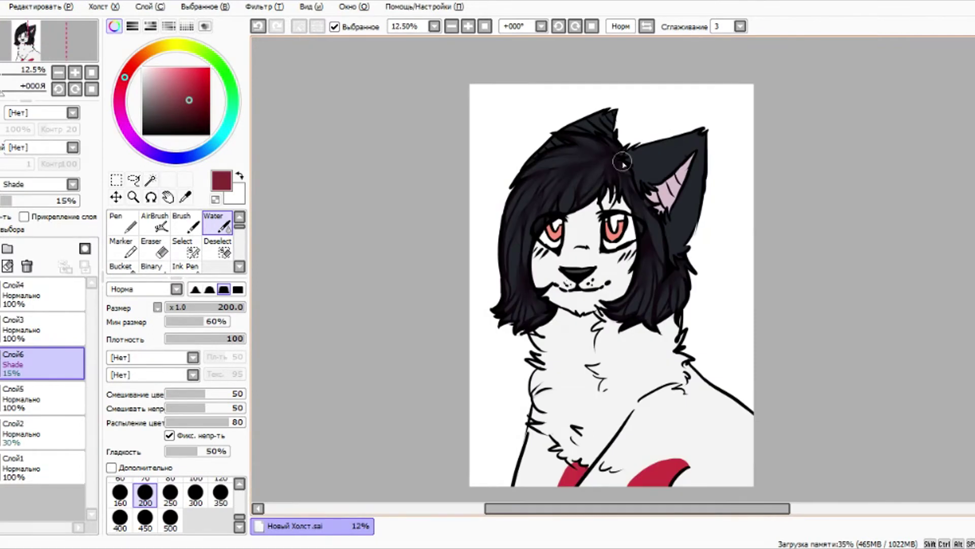
scroll(604, 303, up, 2)
Step: Add another layer above the hair shading, set it to Shade mode and switch to the Pen
key(ctrl+shift+n)
click(122, 222)
scroll(532, 224, down, 2)
click(40, 184)
click(18, 253)
scroll(550, 190, up, 4)
Step: Paint a dark red shadow over the upper part of both eyes with the Pen at size 34
drag(612, 195, 681, 185)
click(192, 307)
mouse_move(615, 187)
mouse_down()
mouse_move(699, 151)
mouse_move(761, 200)
mouse_move(750, 178)
mouse_up()
drag(615, 209, 808, 201)
mouse_move(368, 207)
mouse_down()
mouse_move(398, 204)
mouse_move(426, 175)
mouse_move(445, 228)
mouse_up()
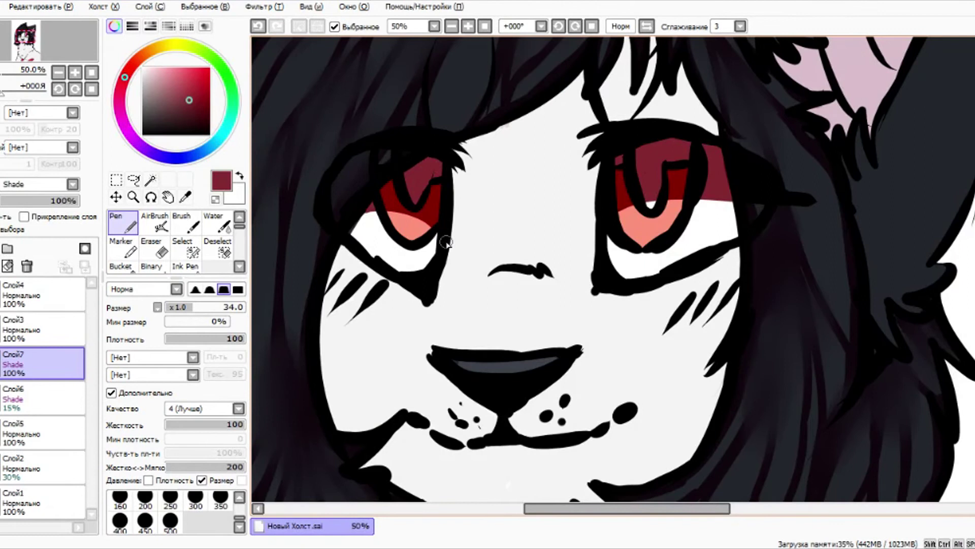
scroll(579, 232, down, 4)
scroll(567, 252, up, 3)
scroll(517, 221, down, 2)
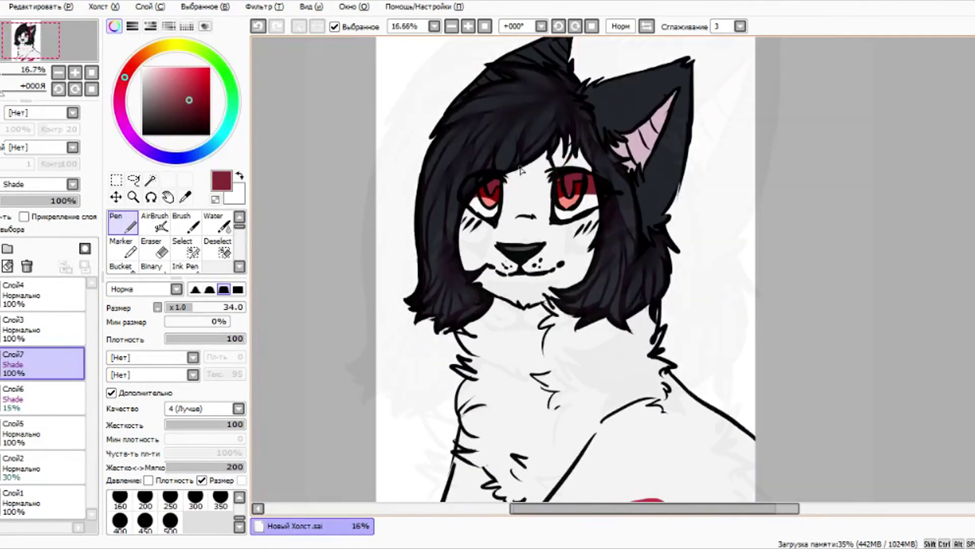
Step: Paint the shadow over the left-hand cheek, nose bridge and forehead with the Pen at size 71
scroll(442, 237, up, 1)
drag(438, 231, 434, 305)
drag(210, 310, 224, 307)
mouse_move(427, 297)
mouse_down()
mouse_move(445, 320)
mouse_move(490, 315)
mouse_up()
mouse_move(447, 259)
mouse_down()
mouse_move(475, 298)
mouse_move(513, 234)
mouse_move(566, 190)
mouse_move(562, 229)
mouse_up()
mouse_move(441, 270)
mouse_down()
mouse_move(466, 256)
mouse_move(462, 285)
mouse_move(484, 310)
mouse_move(496, 297)
mouse_move(487, 249)
mouse_move(509, 203)
mouse_move(507, 186)
mouse_move(496, 183)
mouse_move(511, 234)
mouse_move(553, 185)
mouse_move(538, 163)
mouse_move(548, 192)
mouse_move(562, 187)
mouse_move(555, 162)
mouse_move(584, 122)
mouse_move(580, 139)
mouse_move(599, 134)
mouse_move(592, 151)
mouse_move(607, 145)
mouse_move(624, 173)
mouse_up()
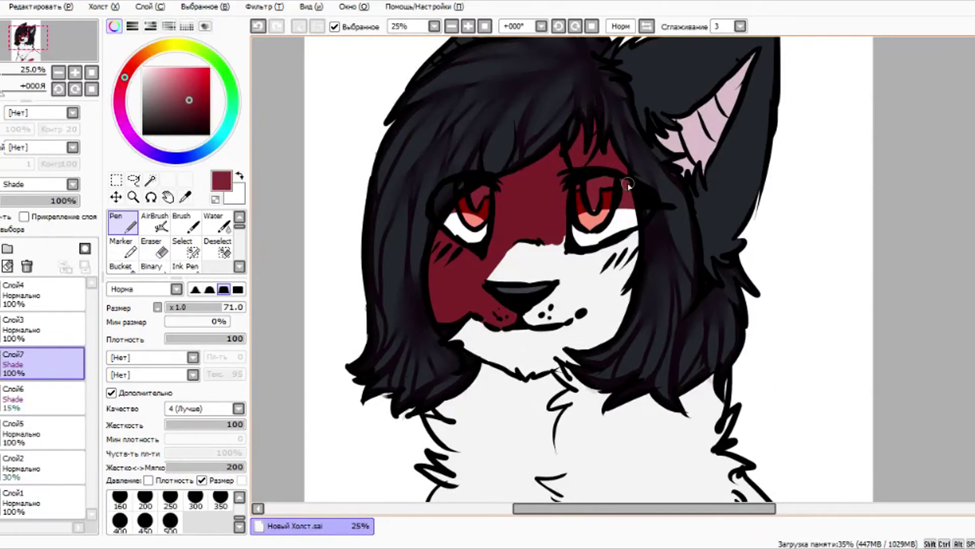
Step: Lower the face shading layer's opacity to 59% and switch to the Eraser at size 18
scroll(584, 196, down, 3)
scroll(526, 160, up, 2)
click(49, 202)
key(e)
scroll(541, 302, up, 1)
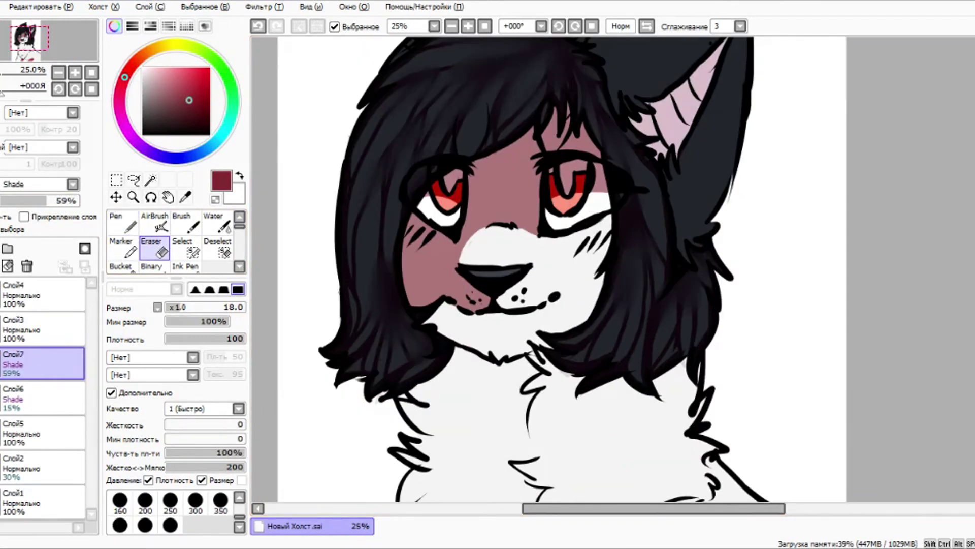
Step: Smooth the edge of the face shadow along the top of the muzzle with the Eraser
scroll(648, 244, up, 3)
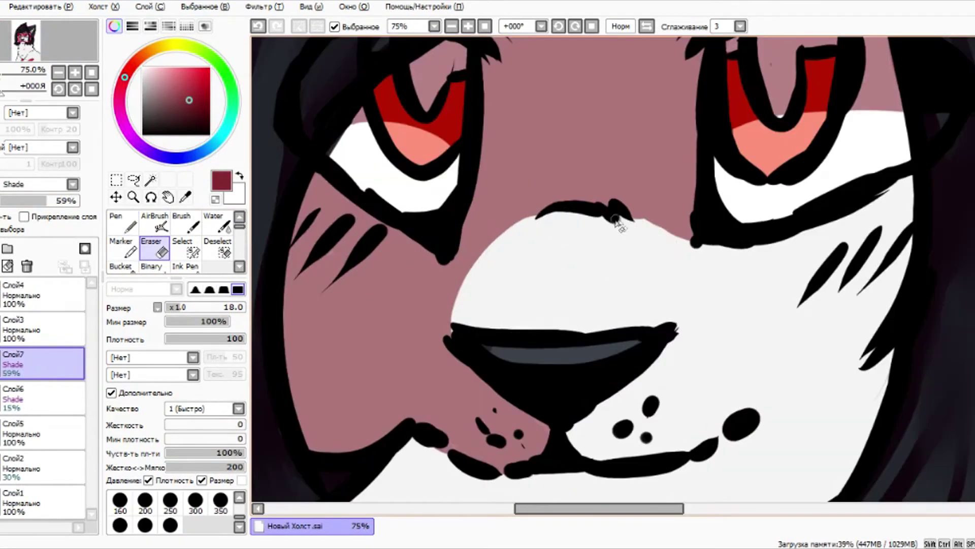
scroll(570, 278, down, 4)
scroll(598, 261, up, 4)
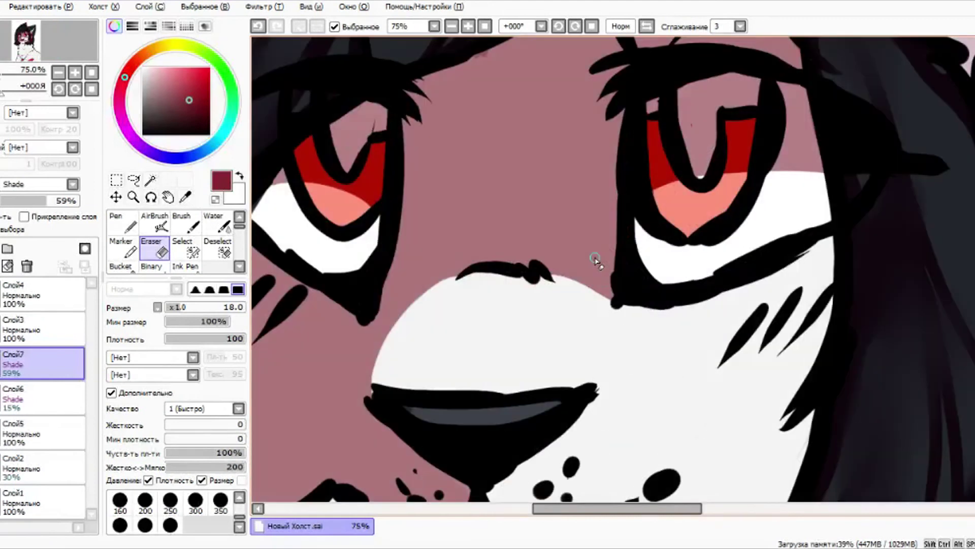
click(150, 197)
Step: Try a Pen stroke at size 28 over the left-hand eye and lower the face shading layer's opacity to 34%
click(122, 223)
scroll(623, 223, down, 2)
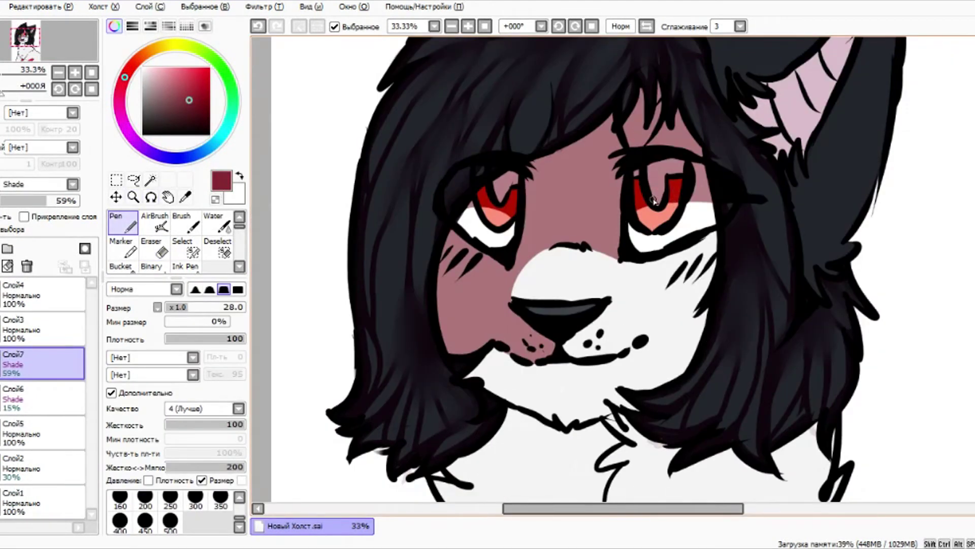
drag(466, 202, 512, 218)
key(ctrl+z)
scroll(531, 223, down, 1)
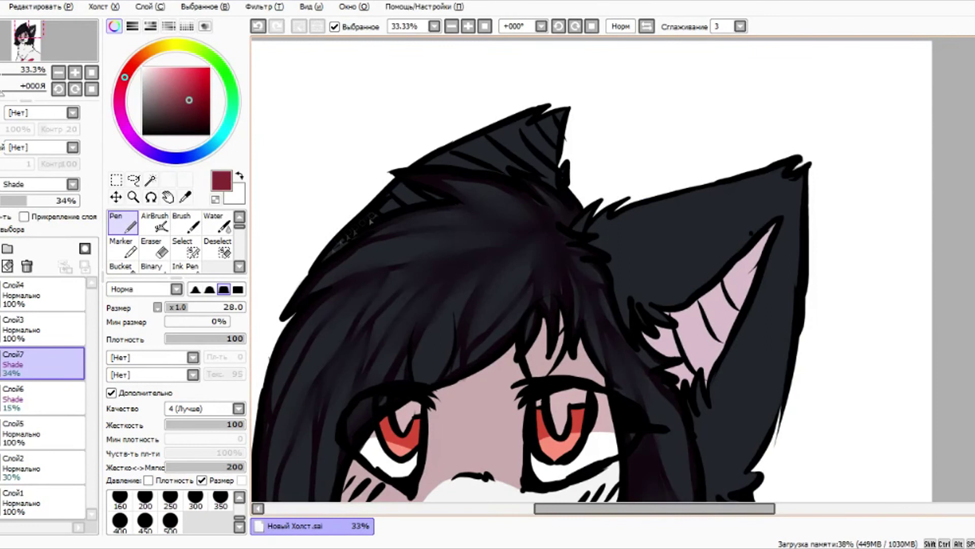
Step: Paint the shadow over the left-hand side of the neck and chest with the Pen enlarged to size 88
scroll(468, 95, down, 3)
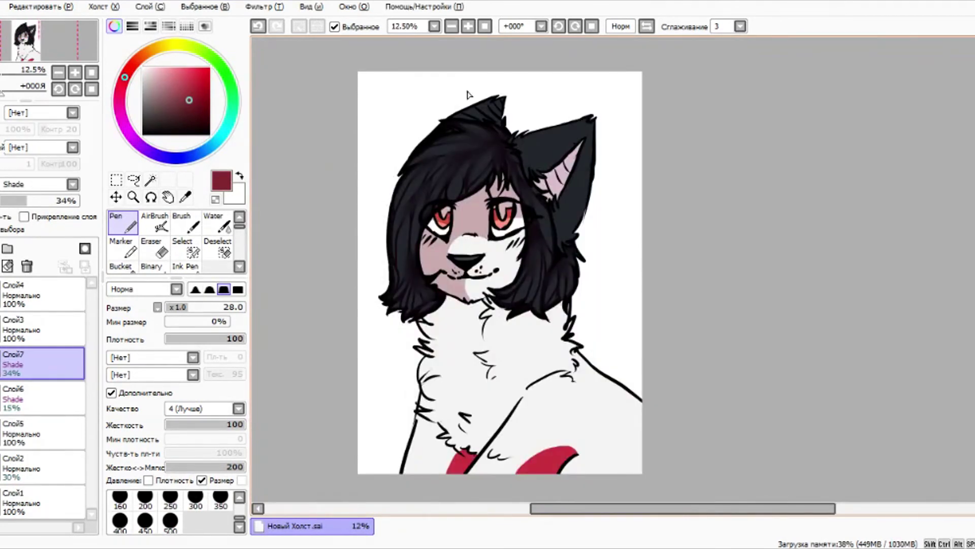
scroll(468, 95, up, 4)
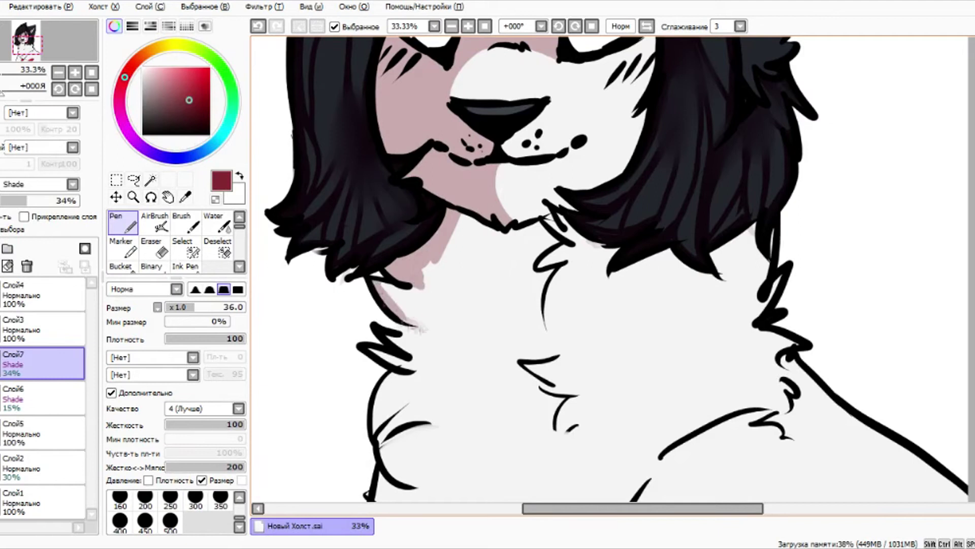
drag(389, 289, 417, 321)
click(222, 307)
mouse_move(432, 244)
mouse_down()
mouse_move(427, 278)
mouse_move(476, 275)
mouse_move(510, 256)
mouse_move(527, 305)
mouse_up()
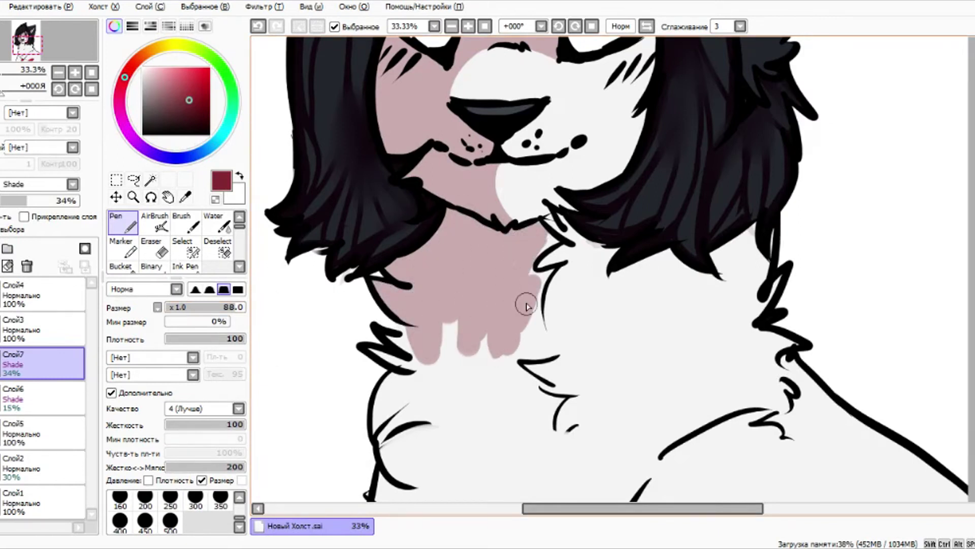
drag(527, 306, 468, 303)
scroll(468, 303, down, 3)
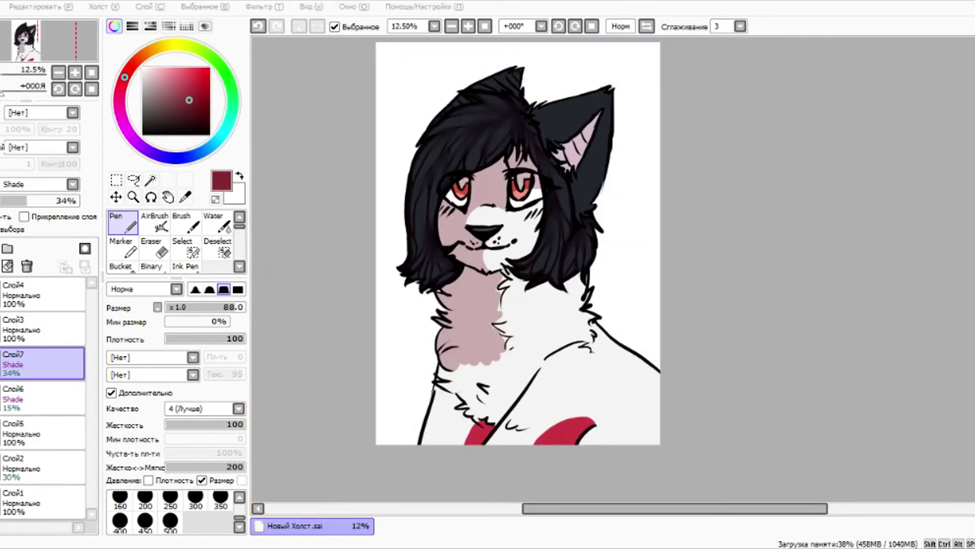
scroll(496, 412, up, 2)
scroll(399, 358, down, 1)
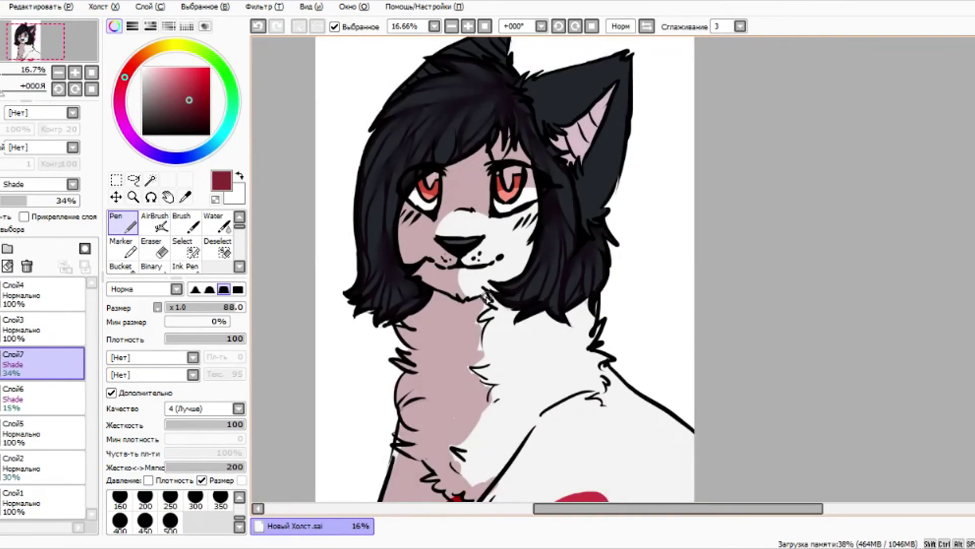
Step: Shade beneath the right-hand hair, behind the shoulder fur and around the lower red marking with the Pen at size 88
mouse_move(486, 299)
mouse_down()
mouse_move(508, 333)
mouse_move(527, 320)
mouse_up()
scroll(535, 321, up, 1)
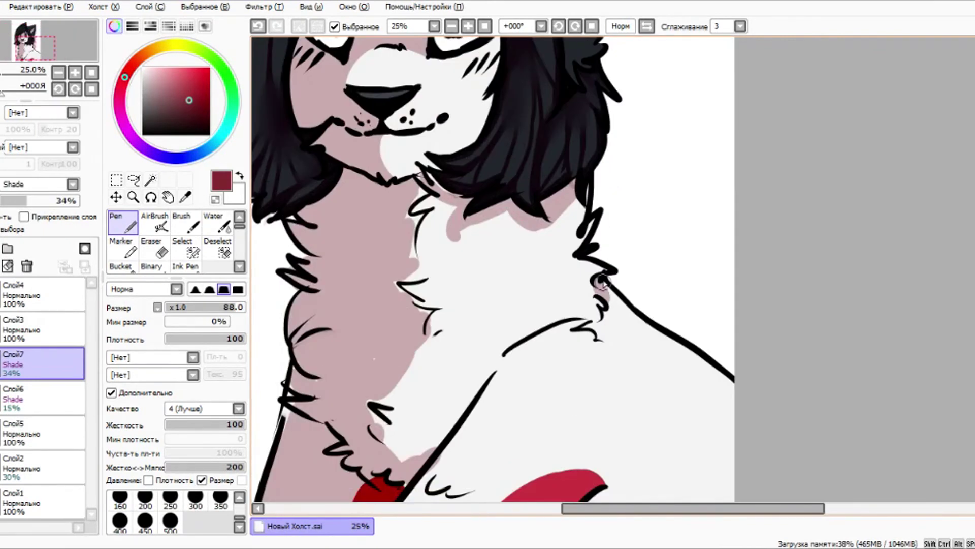
scroll(601, 281, down, 2)
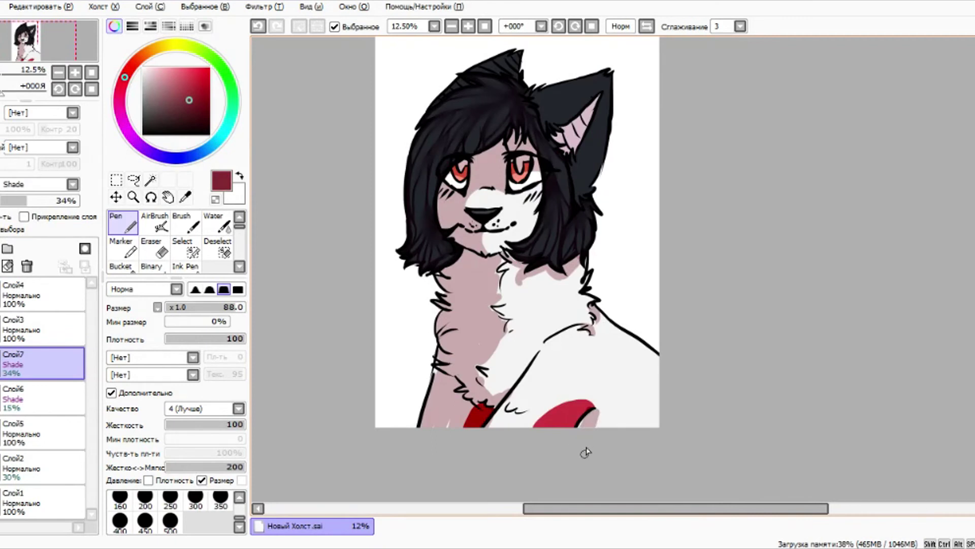
drag(500, 415, 526, 411)
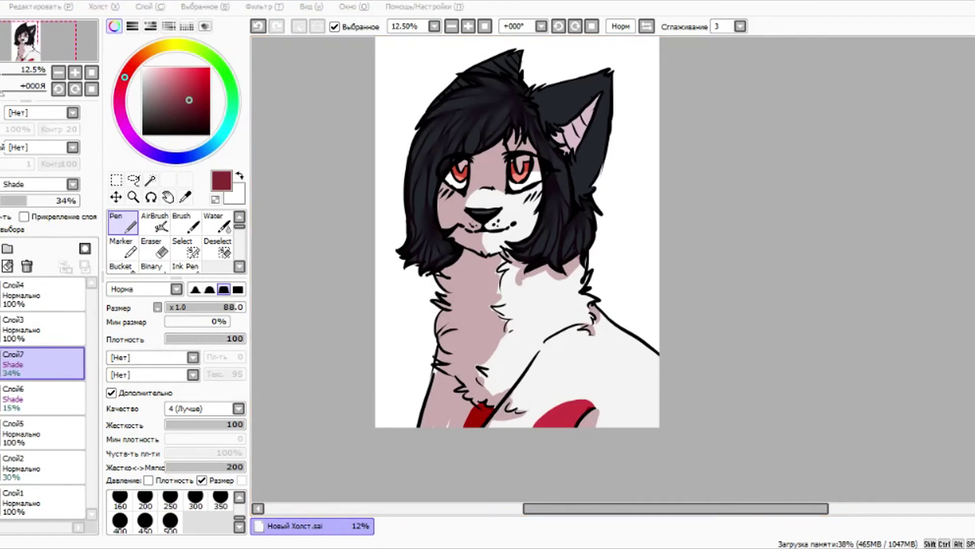
Step: Add a new layer above the face shading layer and set it to Shade mode at 24% opacity
scroll(472, 185, up, 2)
scroll(477, 254, down, 2)
scroll(481, 340, up, 2)
scroll(481, 340, down, 2)
scroll(391, 252, up, 1)
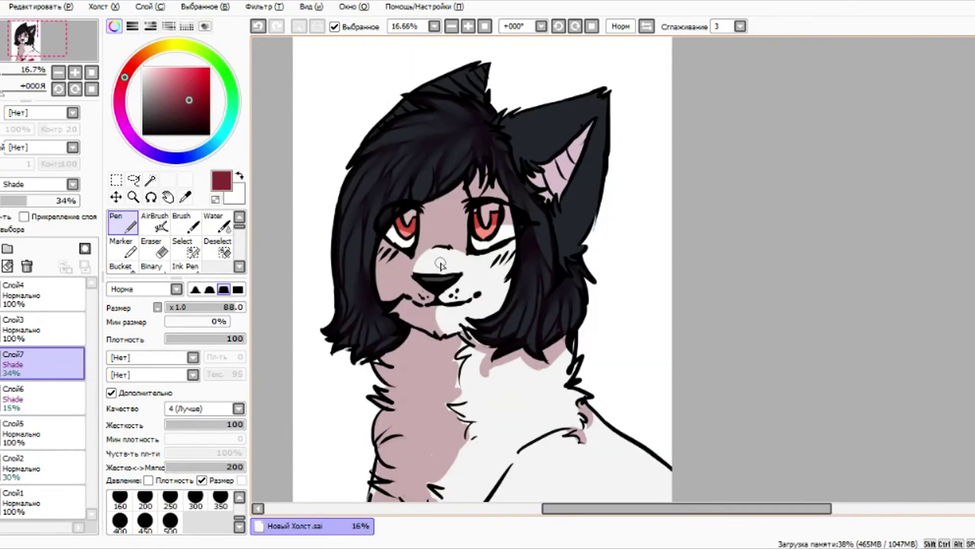
scroll(440, 265, up, 3)
scroll(442, 265, down, 1)
click(26, 247)
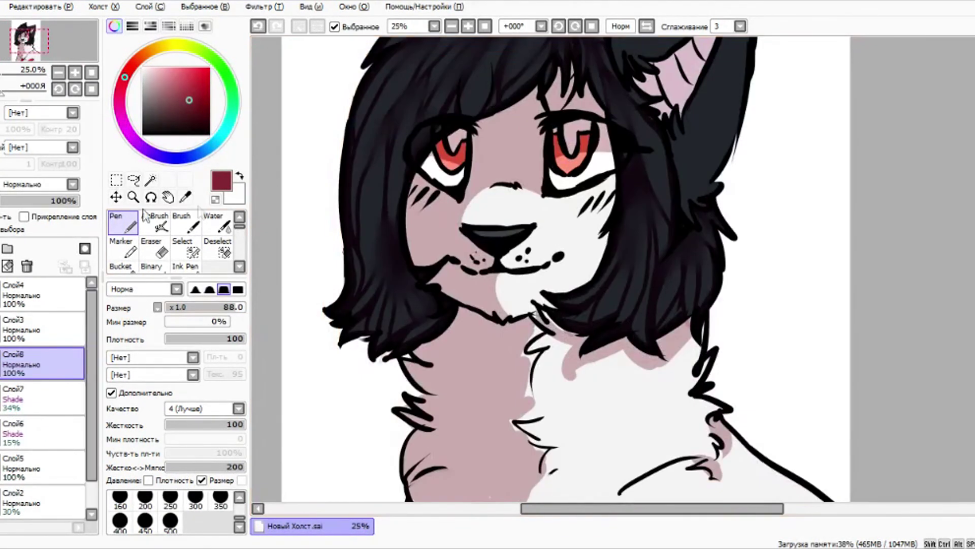
click(20, 201)
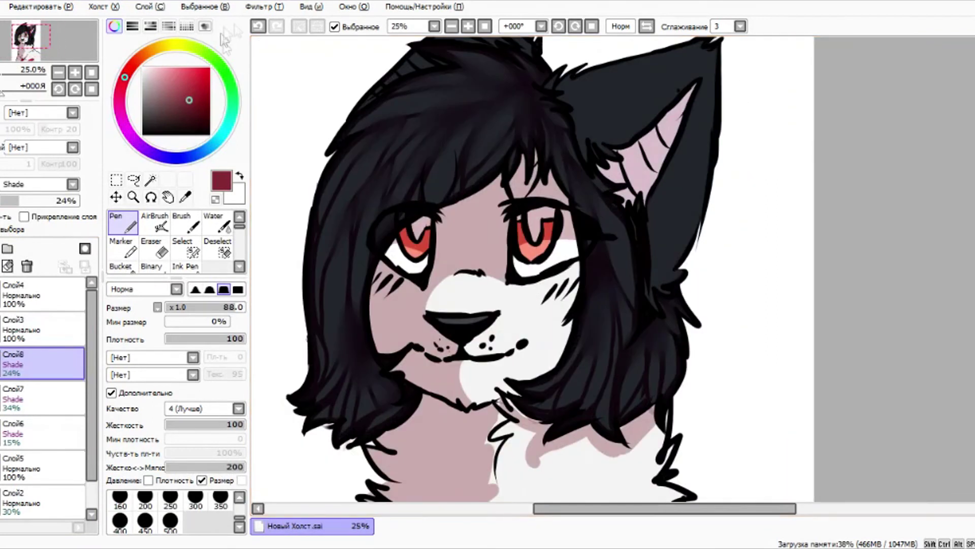
Step: On the 15% Shade layer, paint shadows over the left-hand ear and inside the right-hand ear with the Pen at size 31
click(4, 427)
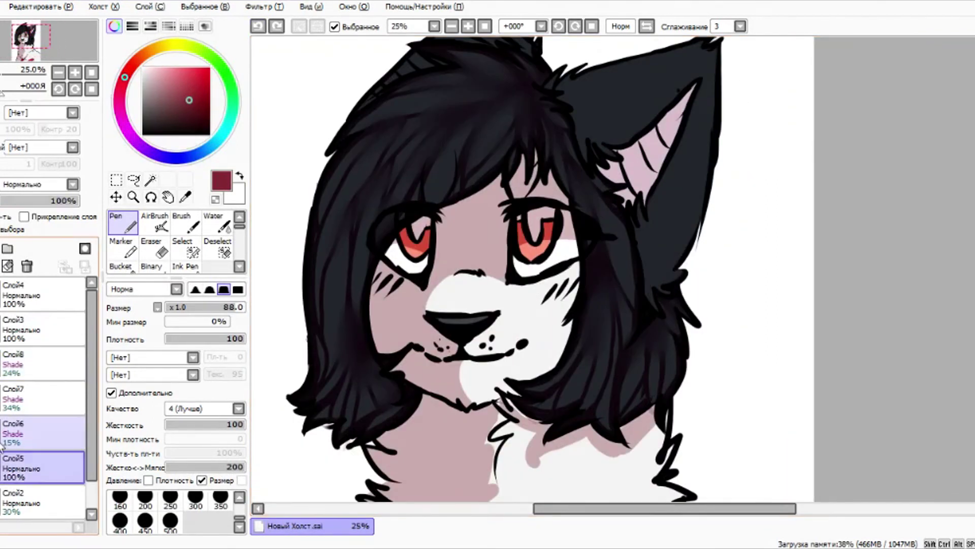
scroll(429, 159, up, 1)
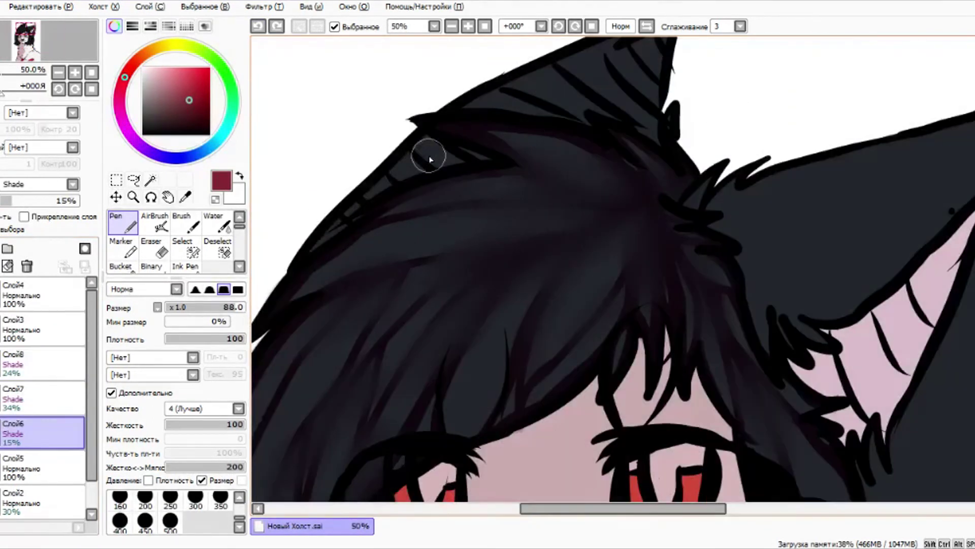
scroll(607, 175, up, 1)
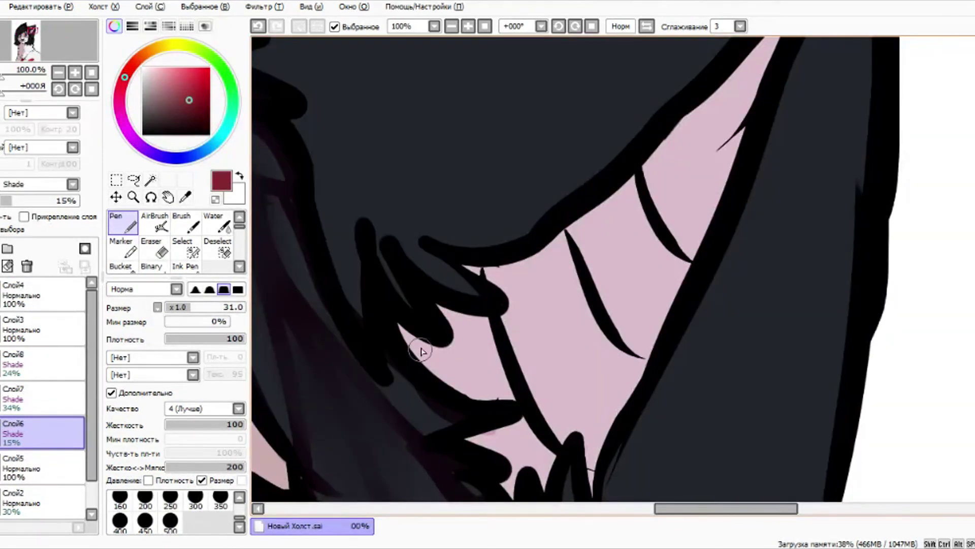
scroll(545, 133, down, 2)
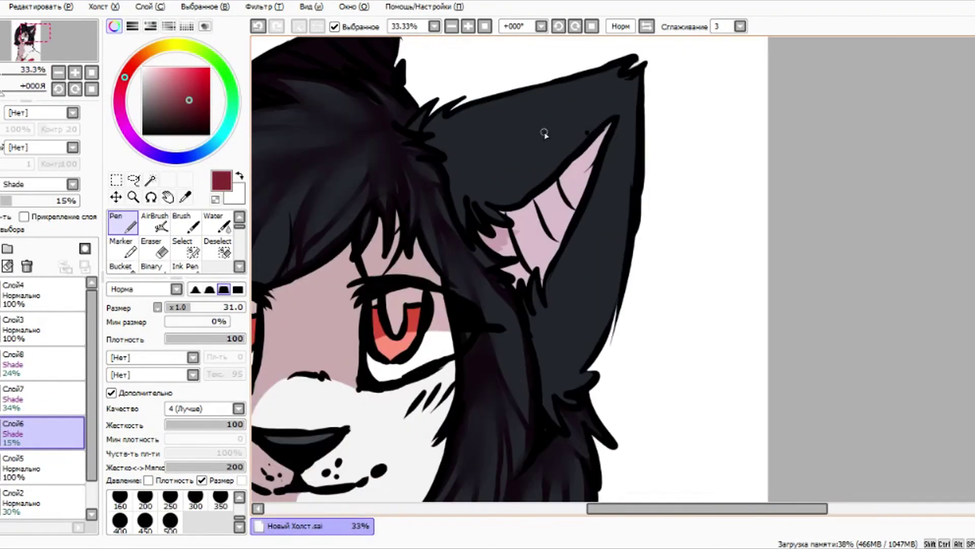
key(ctrl+z)
drag(497, 232, 518, 261)
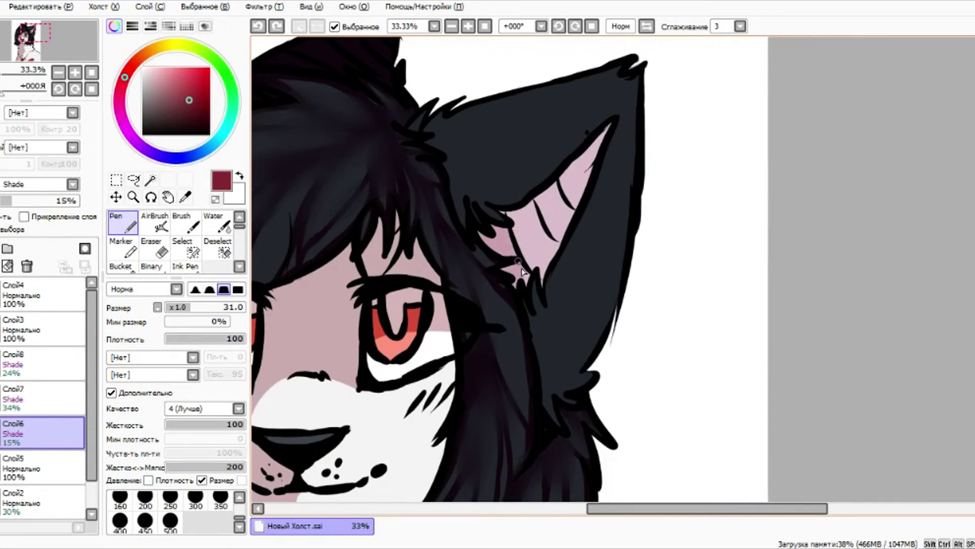
scroll(715, 359, down, 1)
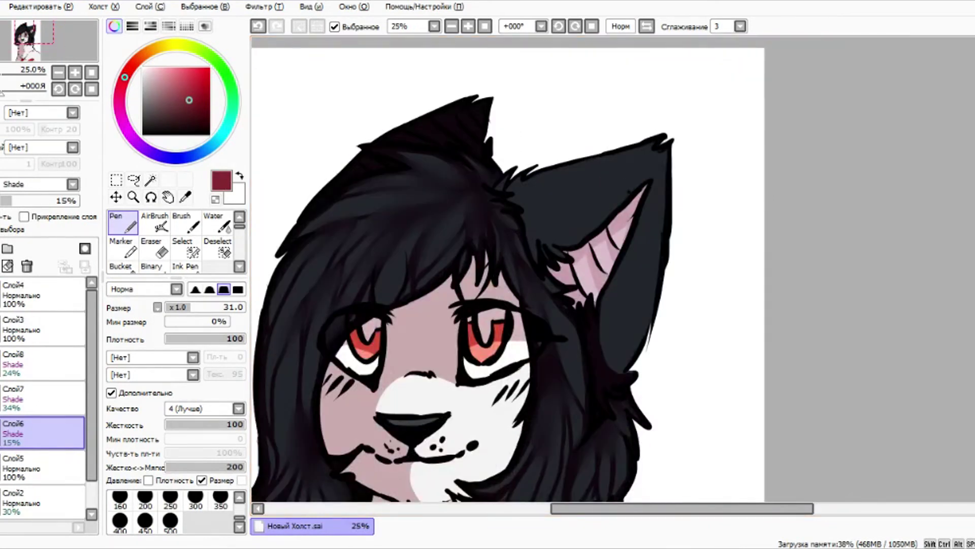
Step: Shade the dark fur at the base and along the edges of the right-hand ear with the Pen at size 31
scroll(500, 170, up, 1)
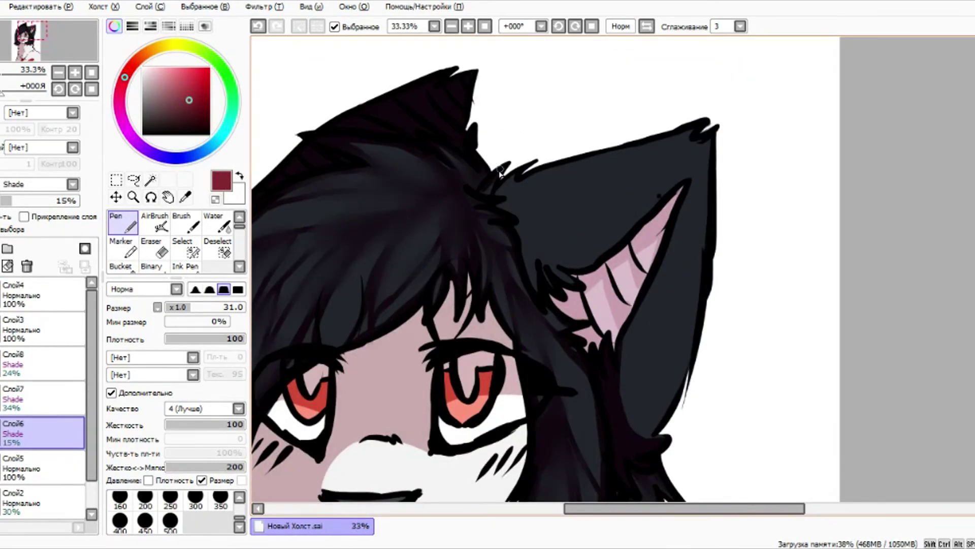
mouse_move(490, 186)
mouse_down()
mouse_move(518, 219)
mouse_move(527, 275)
mouse_move(554, 293)
mouse_up()
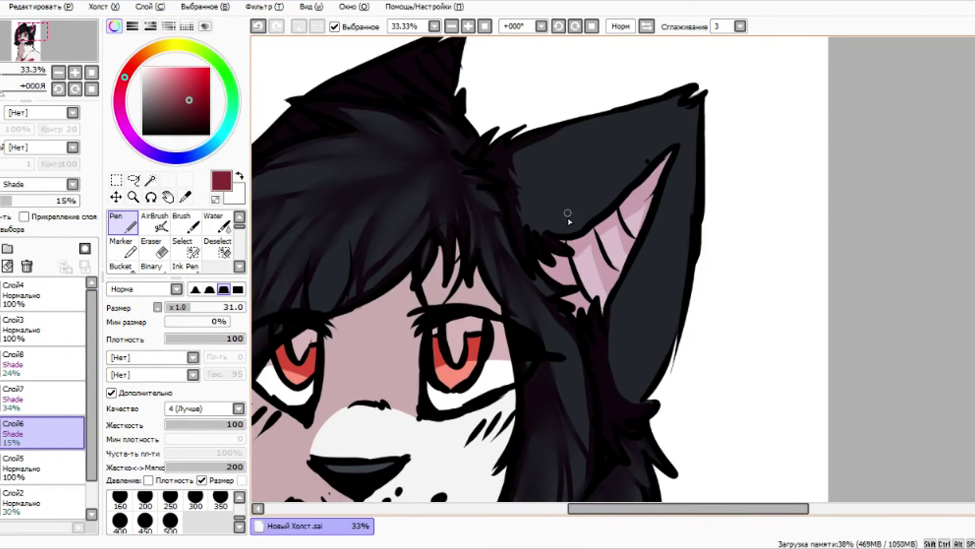
scroll(568, 213, down, 2)
scroll(718, 109, up, 1)
drag(555, 158, 616, 127)
drag(658, 329, 648, 260)
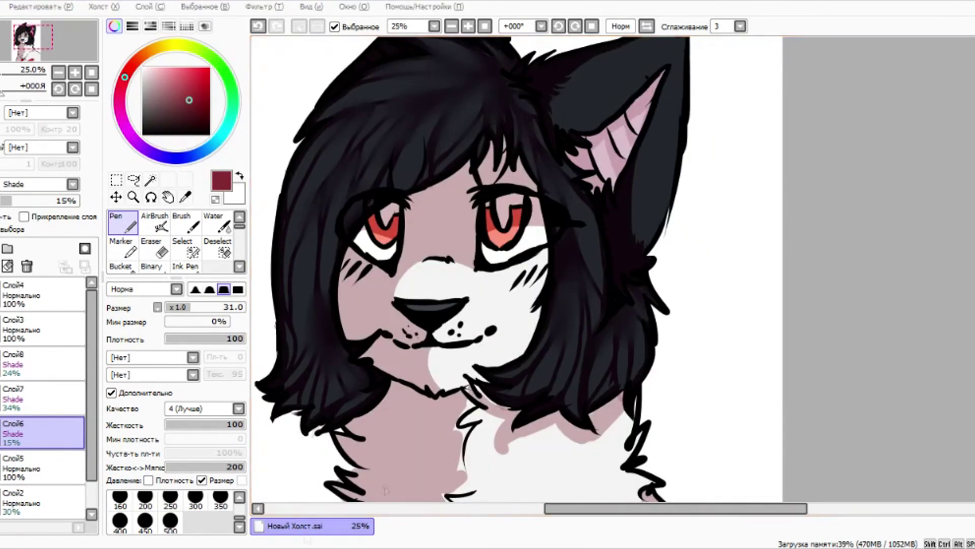
Step: On the 34% Shade layer, refine the lower chest and arm shadow with the Pen at size 31 and the Eraser at size 18
scroll(553, 312, down, 4)
scroll(528, 417, up, 4)
click(44, 397)
drag(434, 409, 405, 310)
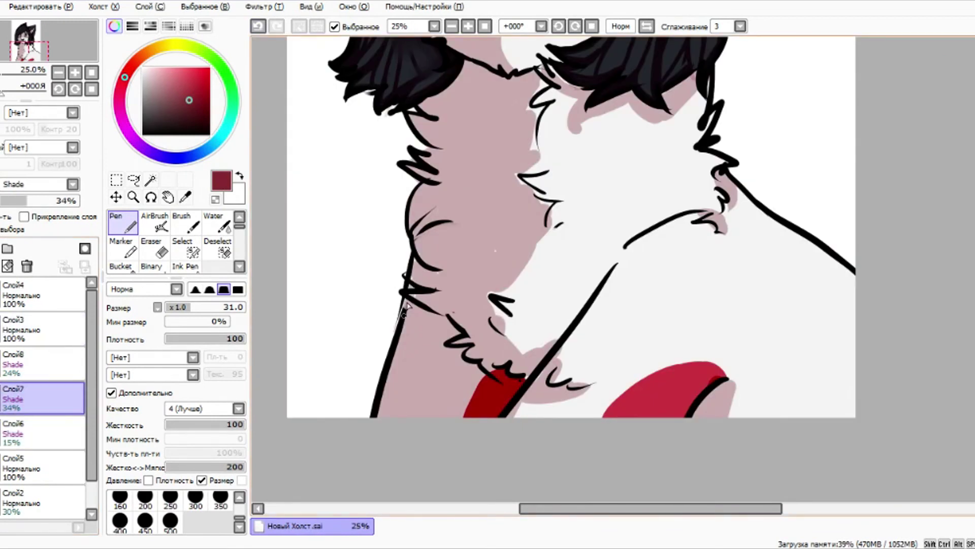
mouse_move(495, 311)
mouse_down()
mouse_move(528, 346)
mouse_move(522, 337)
mouse_up()
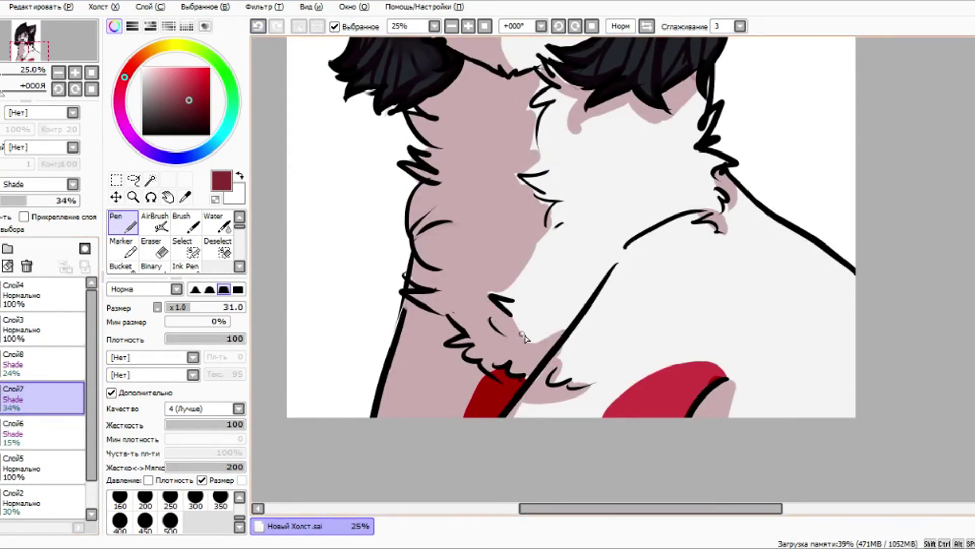
key(e)
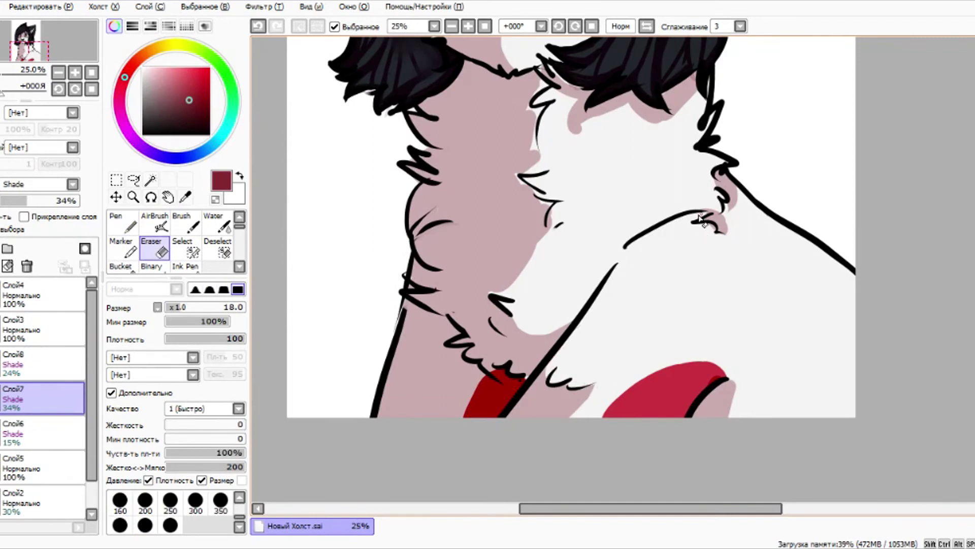
scroll(700, 219, down, 2)
Step: Paint a shadow on the right-hand cheek along the hair and shape the neck shadow below the hair into points
key(n)
scroll(490, 234, up, 2)
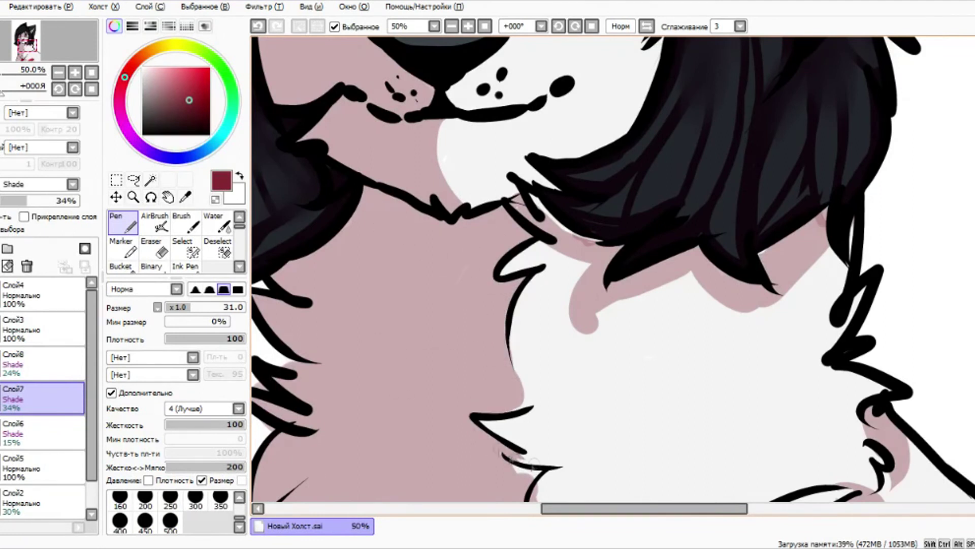
scroll(529, 462, down, 3)
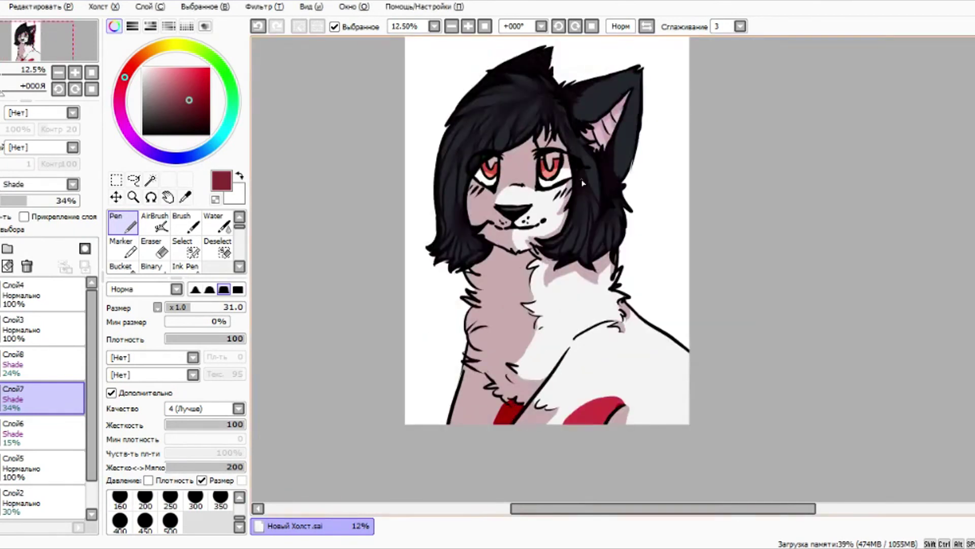
scroll(568, 278, up, 4)
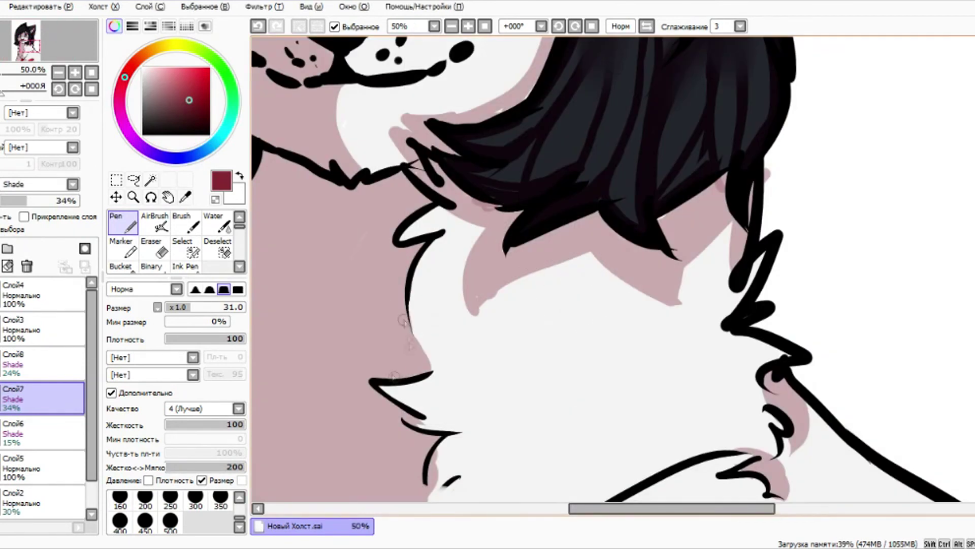
scroll(518, 156, down, 2)
scroll(521, 160, up, 1)
scroll(521, 160, down, 2)
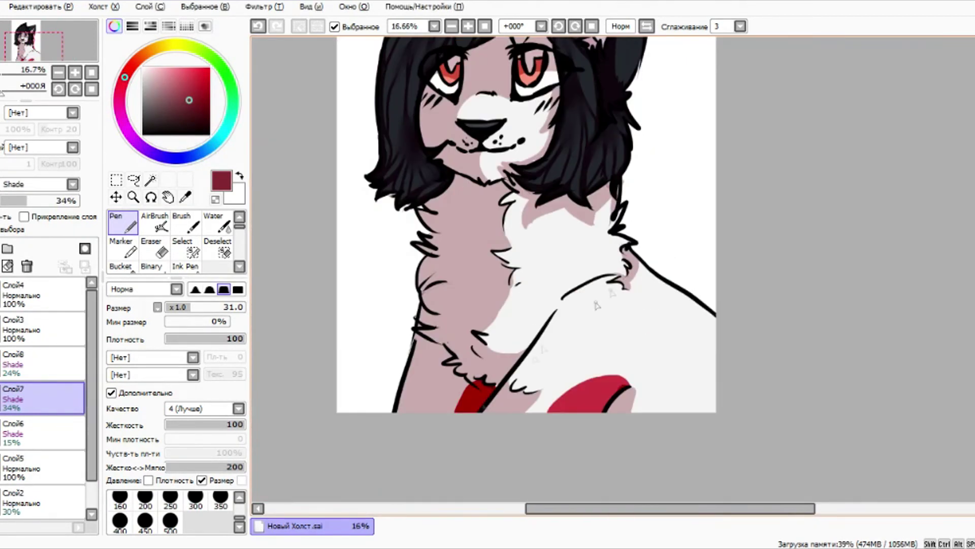
Step: Clean up the edges of the chest shadow and the shadow under the right-hand hair with the Eraser at size 31
scroll(521, 160, up, 3)
click(154, 248)
click(120, 228)
key(e)
scroll(506, 354, down, 1)
click(191, 308)
mouse_move(499, 310)
mouse_down()
mouse_move(472, 310)
mouse_move(492, 326)
mouse_up()
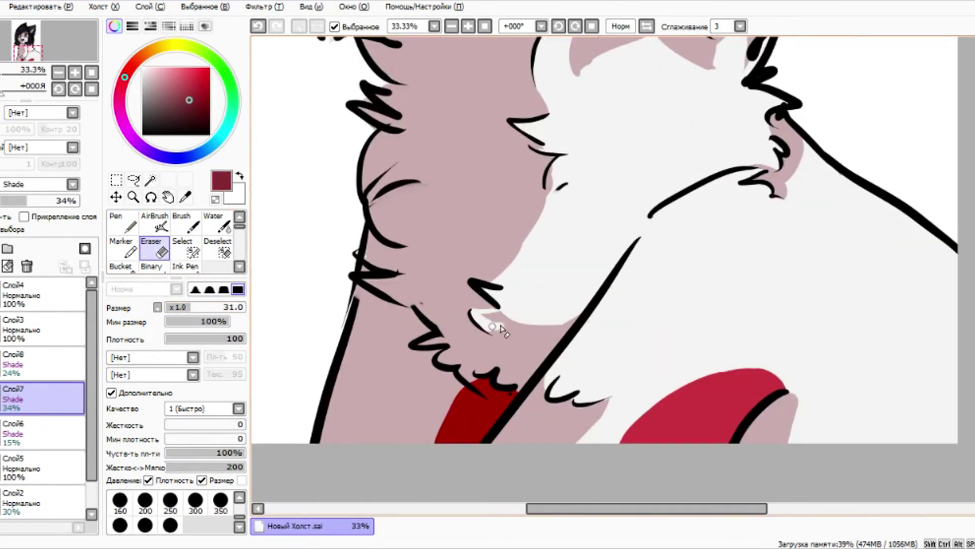
scroll(503, 330, up, 1)
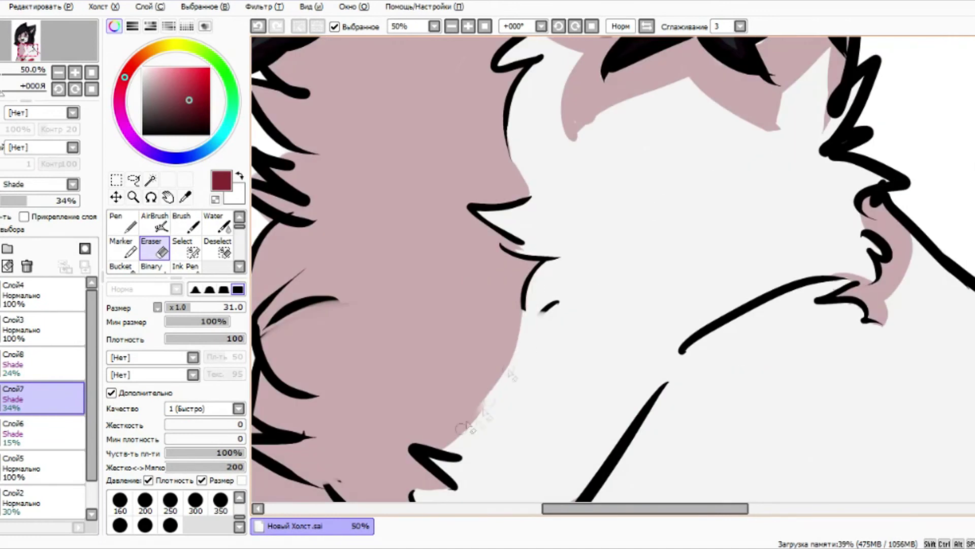
drag(507, 370, 506, 380)
scroll(507, 380, down, 1)
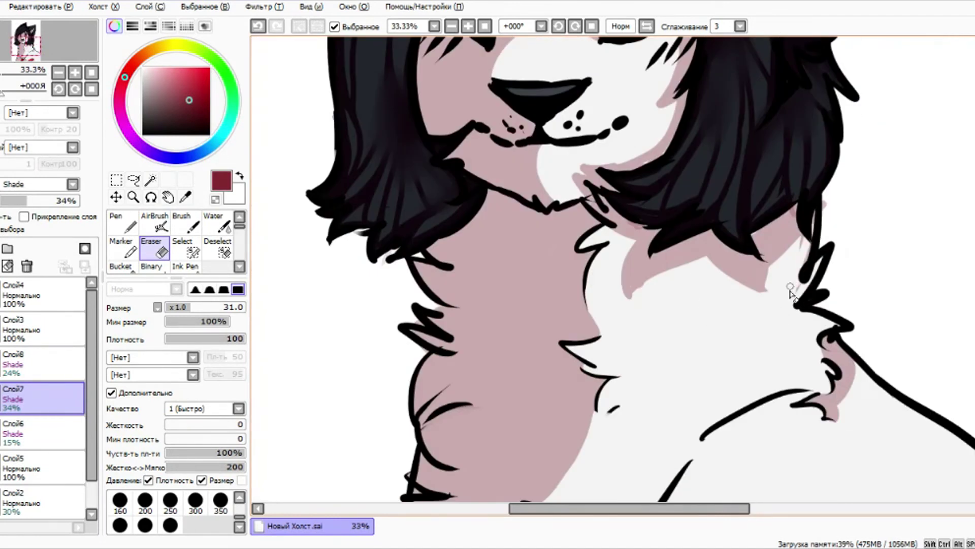
drag(791, 292, 762, 285)
Step: Trim the tip of the shadow beside the chin and right-hand hair with the Eraser at size 9
key(n)
scroll(720, 222, up, 2)
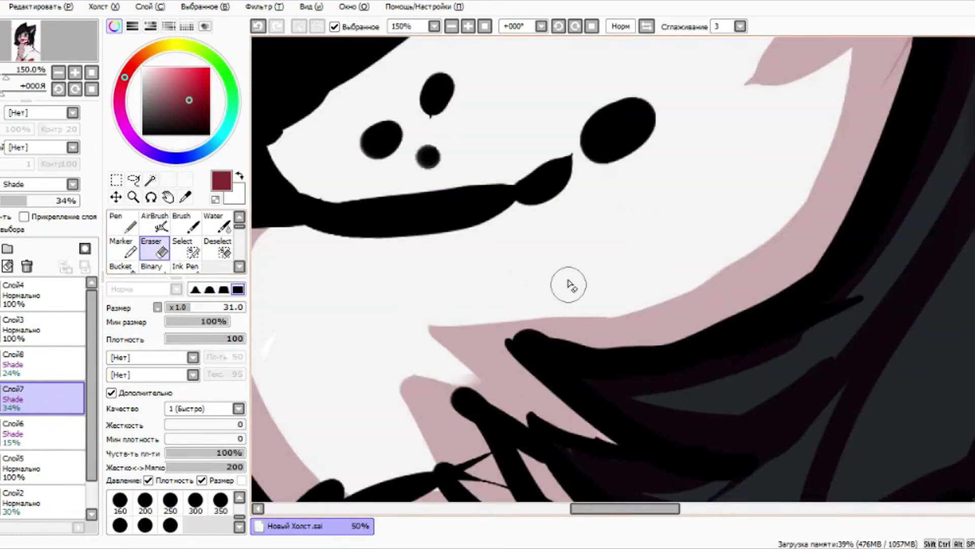
key(bracketleft)
key(bracketleft)
key(bracketleft)
key(bracketleft)
key(bracketleft)
key(bracketleft)
key(bracketleft)
key(bracketleft)
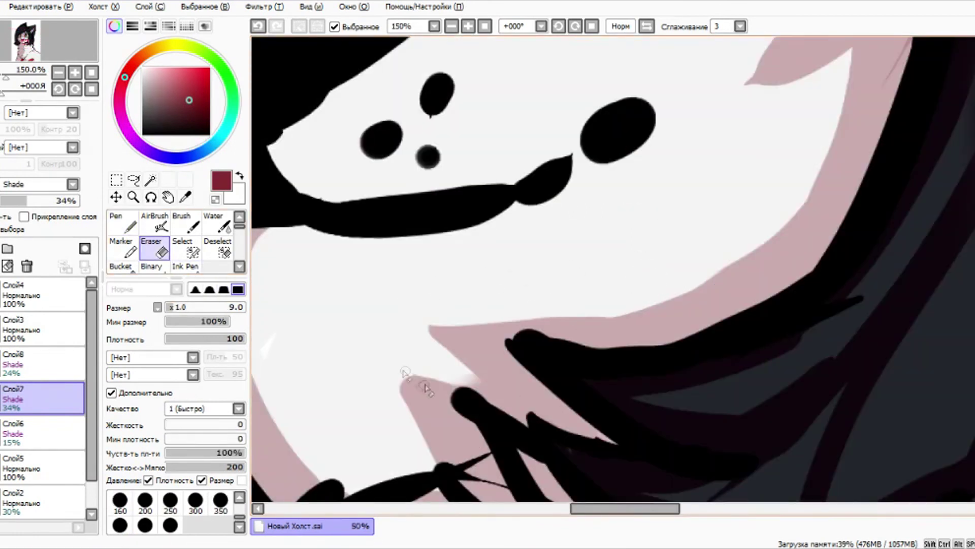
drag(405, 376, 433, 448)
drag(409, 374, 453, 387)
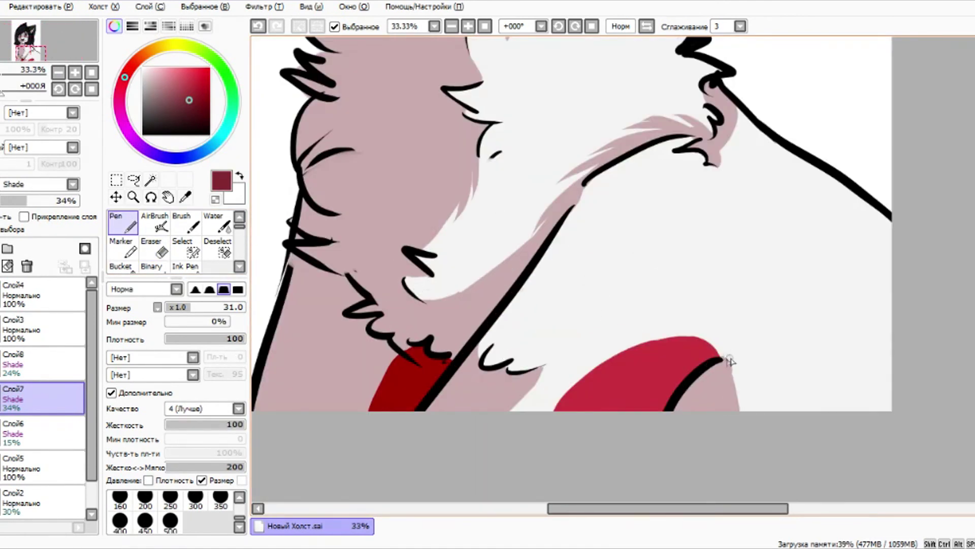
Step: Rework the shadow edges beside the lower red marking and below the arm's fur tuft with the Pen at size 31
drag(729, 360, 742, 408)
mouse_move(539, 373)
mouse_down()
mouse_move(531, 402)
mouse_move(516, 410)
mouse_up()
scroll(660, 372, down, 2)
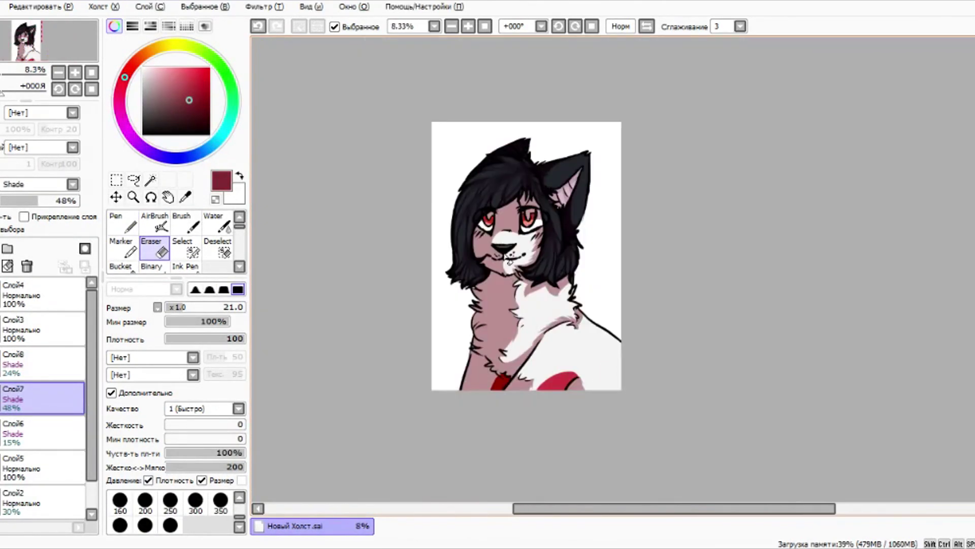
Step: Set the face and body shading layer's opacity to 35%
scroll(509, 261, up, 1)
scroll(519, 209, up, 3)
click(28, 200)
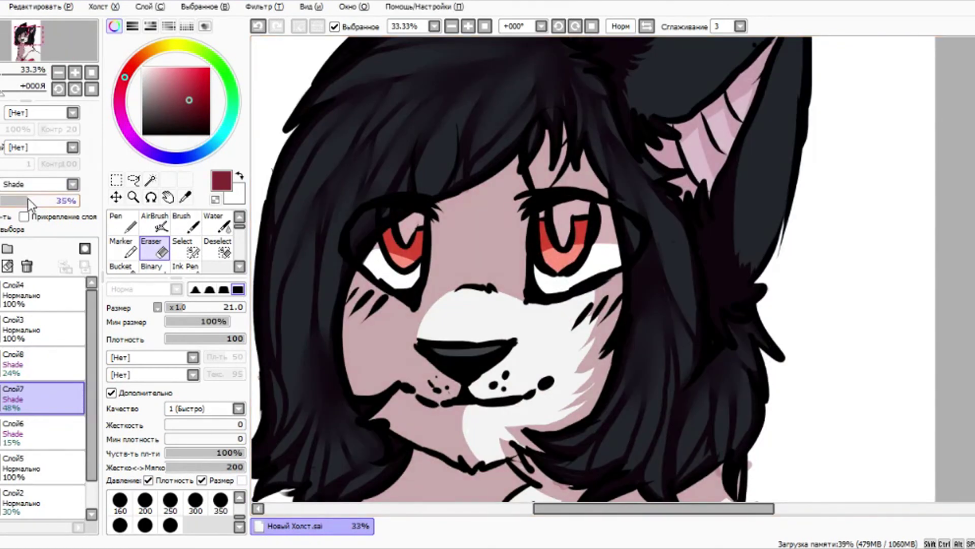
Step: Set the face and body shading layer's opacity to 36% and blend the shadow edges with the Water brush at size 200
drag(29, 199, 30, 199)
scroll(386, 176, down, 2)
click(222, 224)
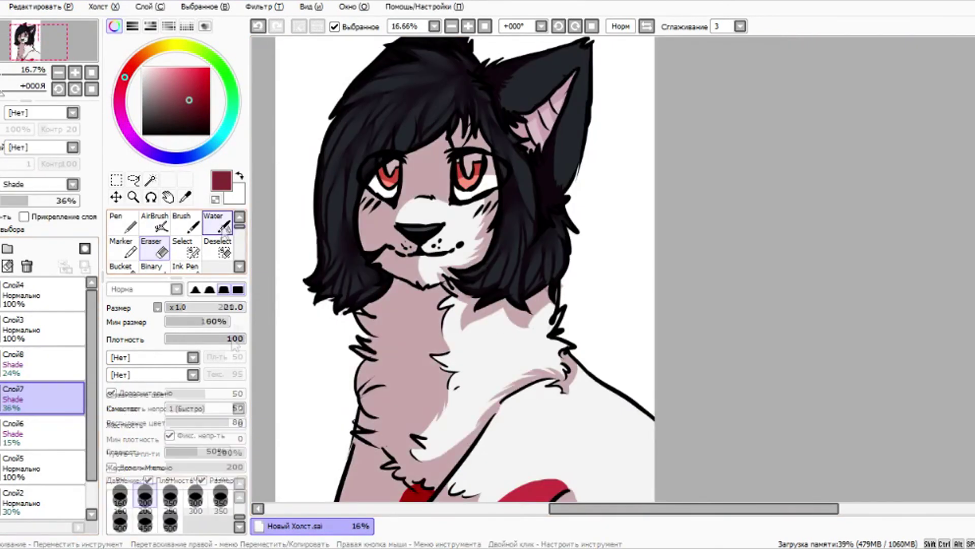
scroll(406, 182, up, 1)
scroll(514, 199, down, 1)
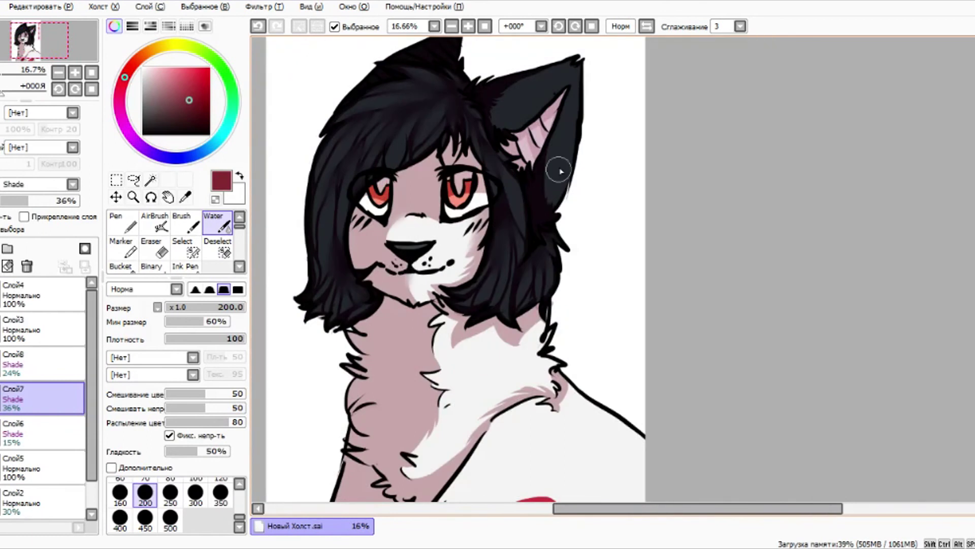
scroll(560, 171, down, 3)
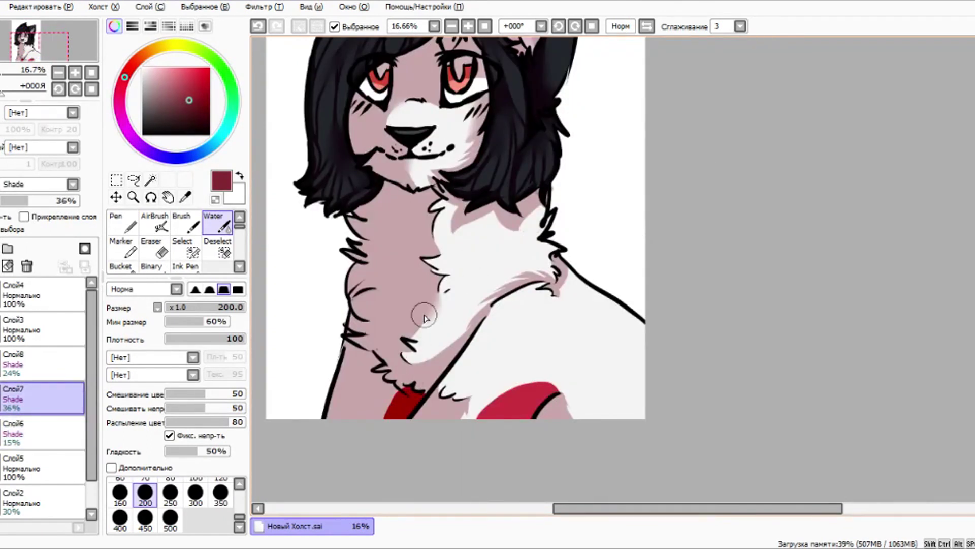
drag(467, 219, 500, 220)
drag(499, 139, 492, 172)
click(258, 25)
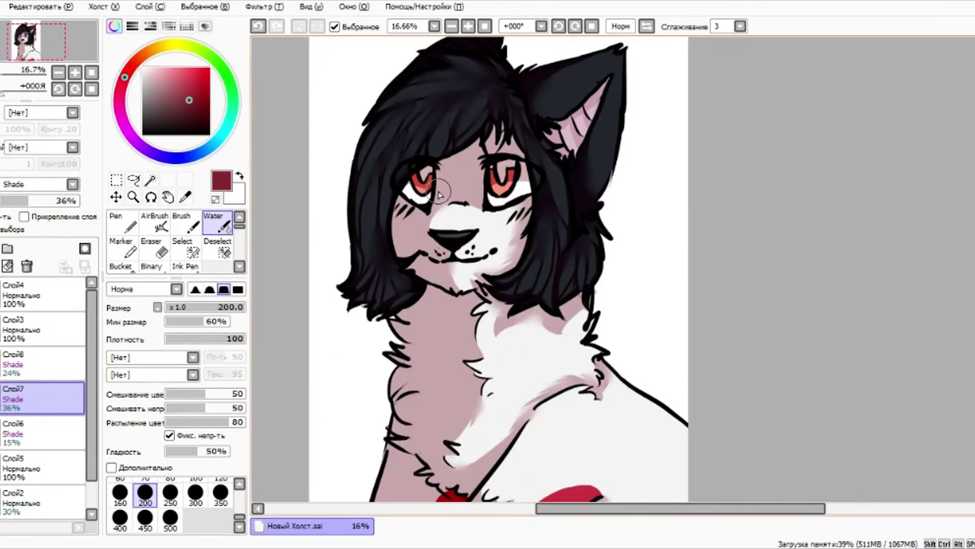
scroll(429, 150, up, 3)
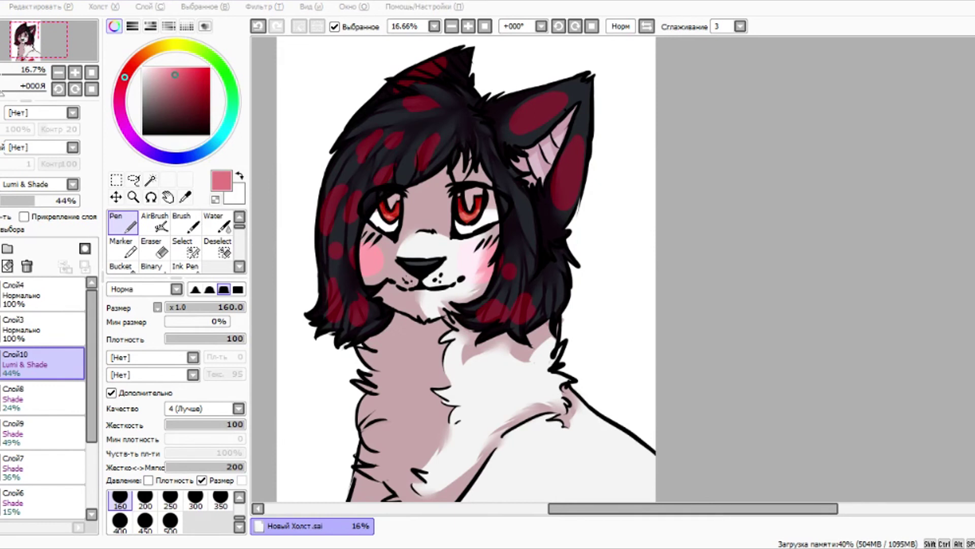
Step: Paint pink light spots over the hair and upper chest with the Pen at size 160, and set the Lumi & Shade layer's opacity to 37%
drag(489, 156, 529, 246)
drag(553, 282, 546, 300)
drag(442, 119, 460, 97)
scroll(458, 102, down, 1)
drag(493, 248, 488, 275)
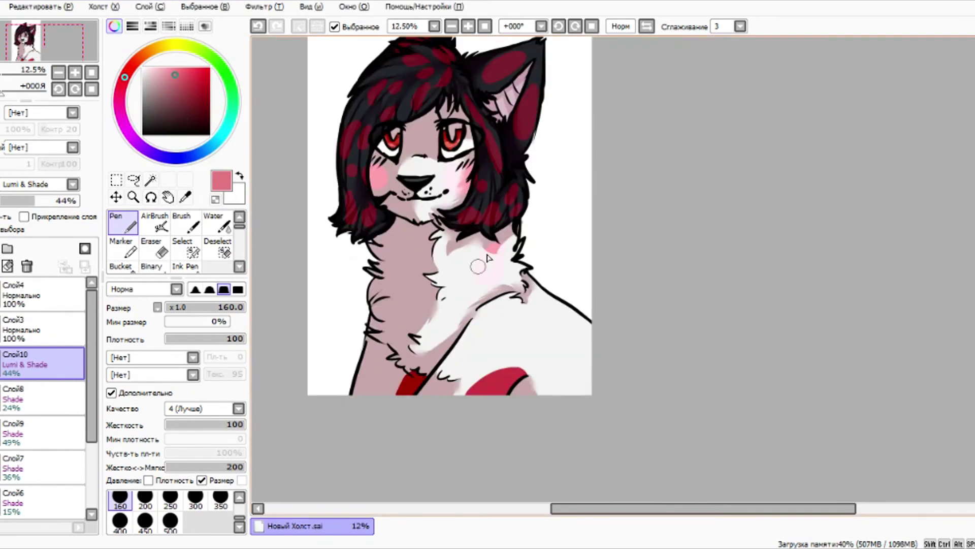
drag(35, 200, 23, 200)
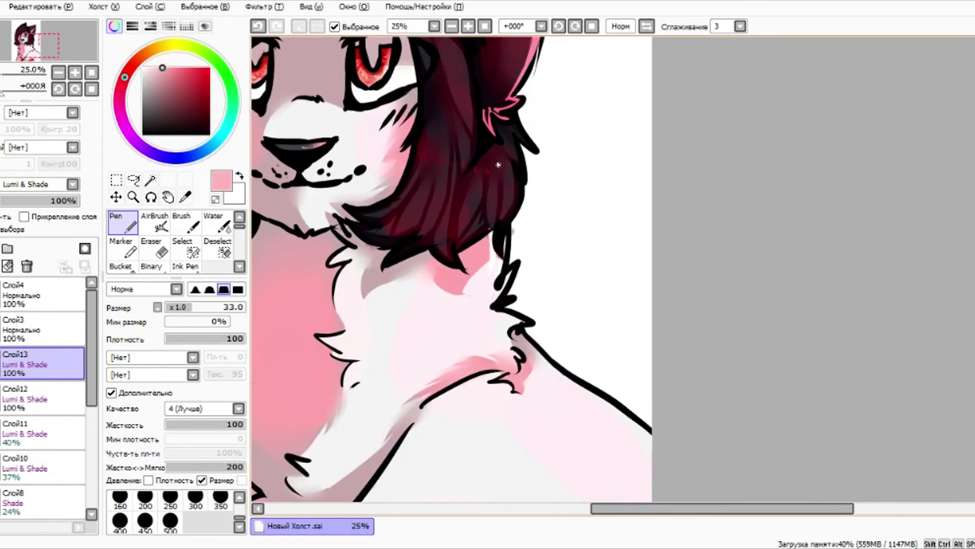
Step: Paint light pink rim highlights along the outer edge of the right-hand hair with the Pen at size 33
drag(518, 126, 514, 198)
drag(566, 173, 591, 267)
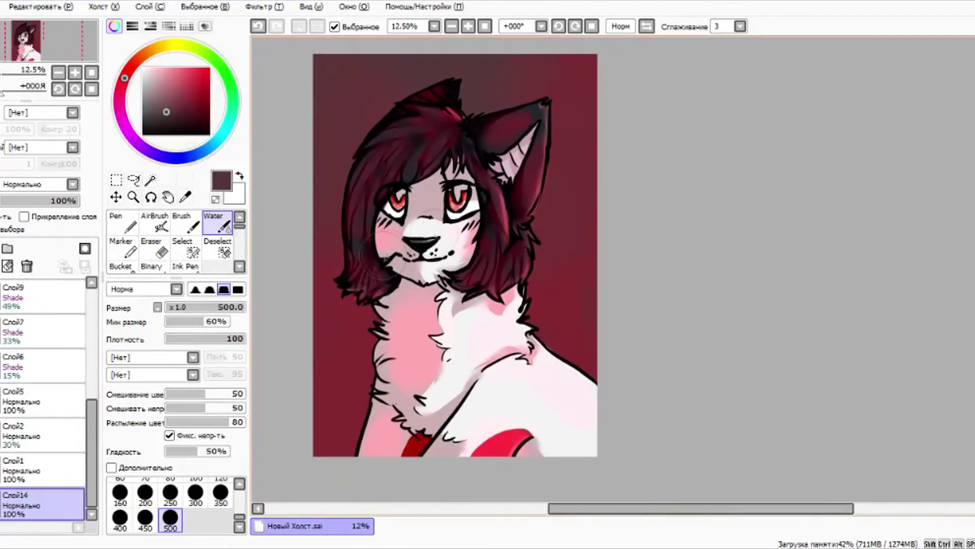
Step: Choose a muted dusky red for the Pen at size 500 for painting on the background layer
click(123, 222)
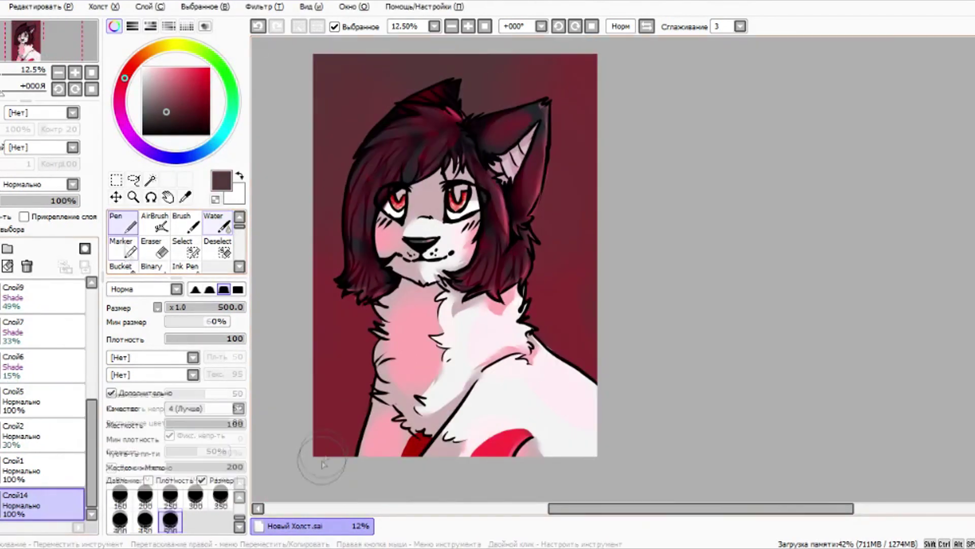
scroll(323, 460, up, 2)
click(175, 96)
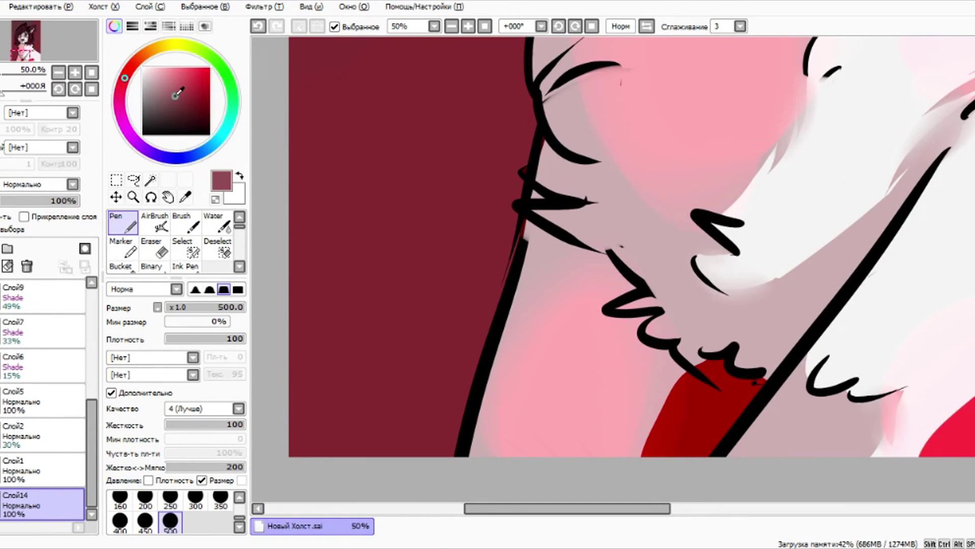